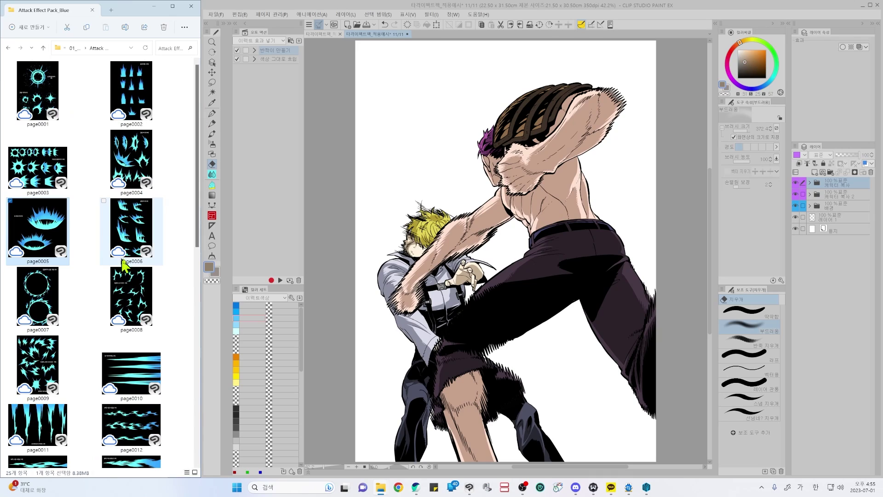
- Open the page0003 effect sheet from the Attack Effect Pack_Blue folder in Clip Studio Paint
click(138, 256)
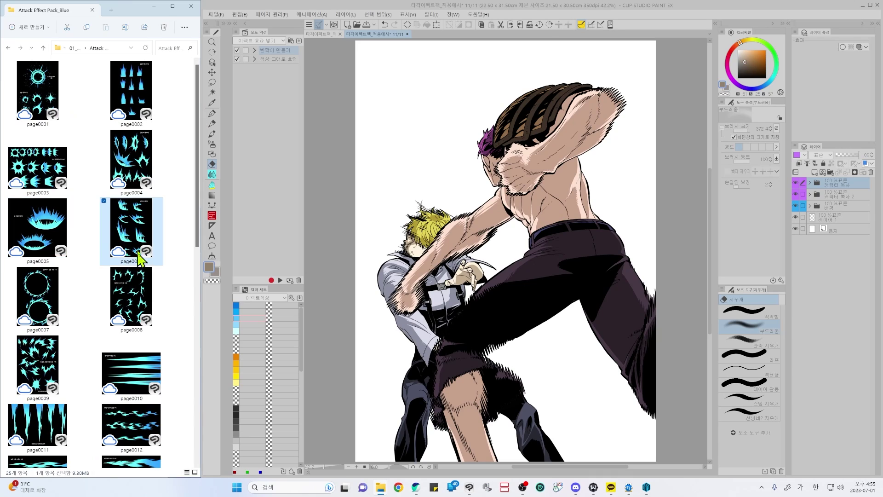
click(186, 163)
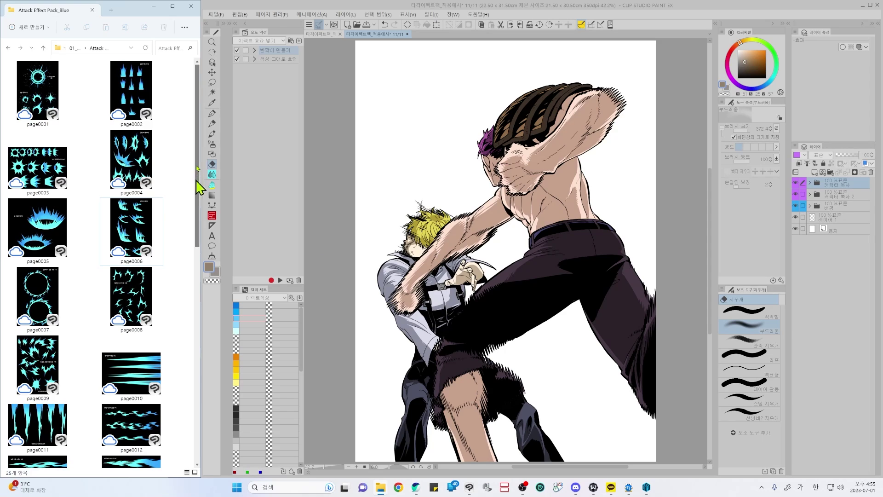
scroll(199, 195, down, 1)
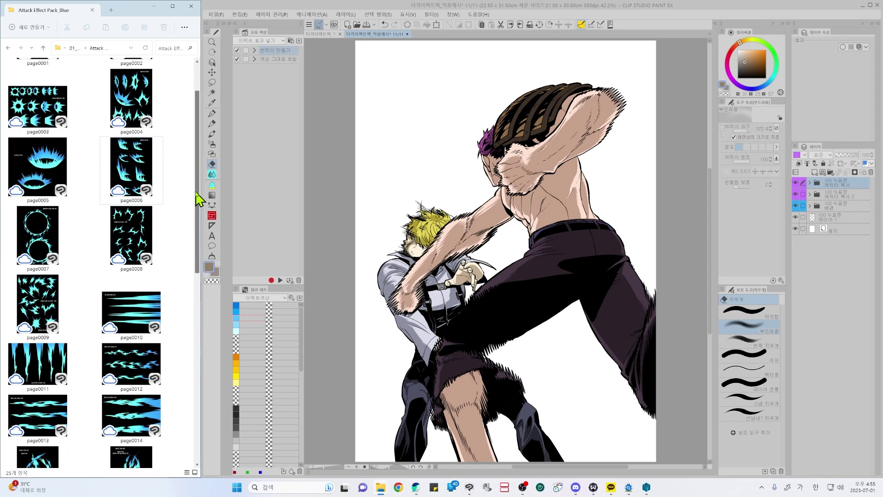
scroll(199, 198, up, 1)
drag(41, 175, 775, 312)
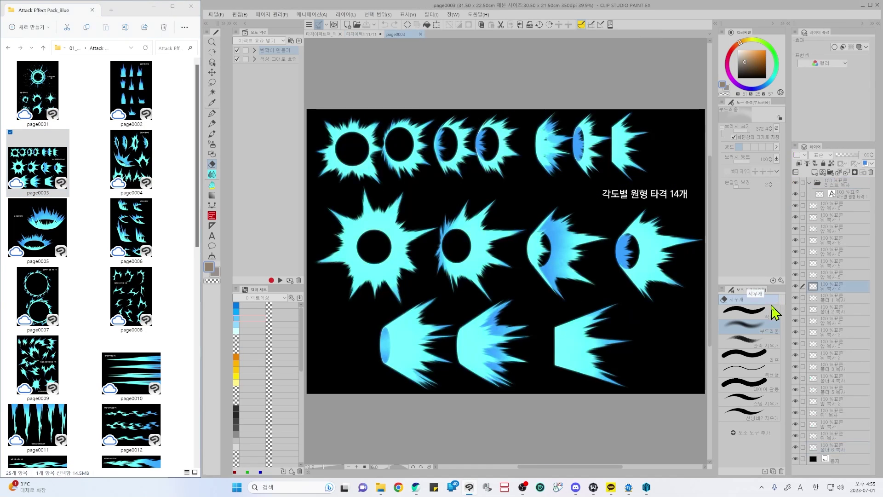
- Dock the page0003 canvas beneath the fight illustration, enlarge the illustration's pane and fit the effect sheet to its window
drag(404, 35, 413, 467)
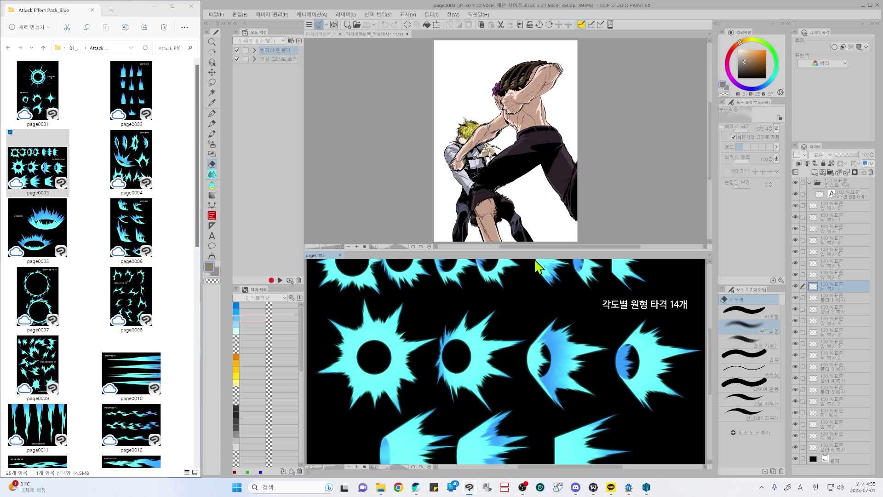
drag(538, 250, 538, 316)
click(408, 15)
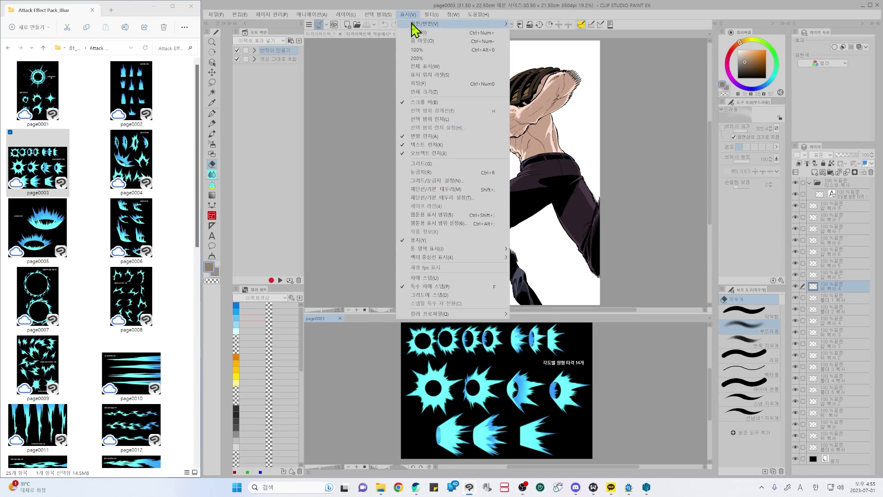
click(484, 85)
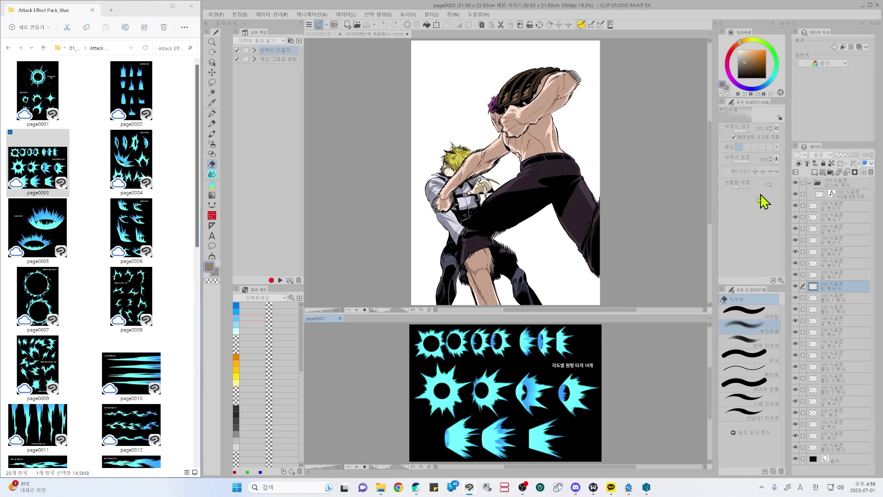
- Copy the second burst in page0003's middle row and paste it above the illustration's second character folder, under the muscular man's folder
ctrl+shift+click(494, 399)
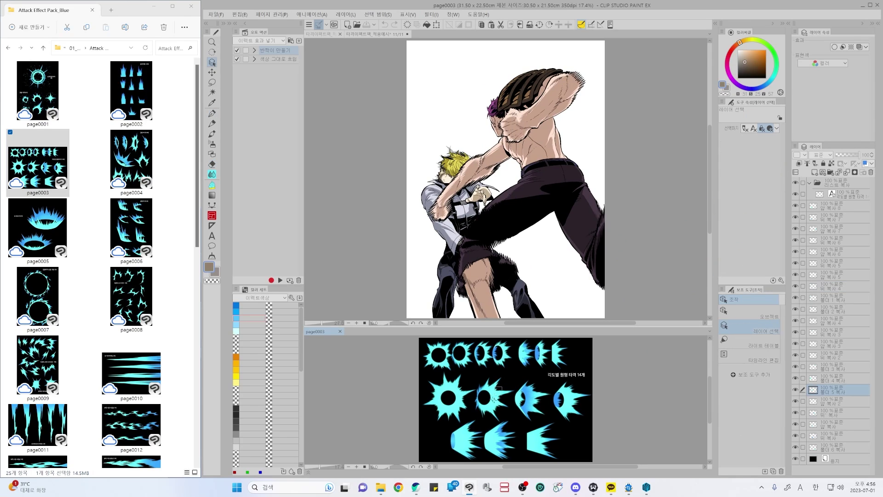
click(517, 217)
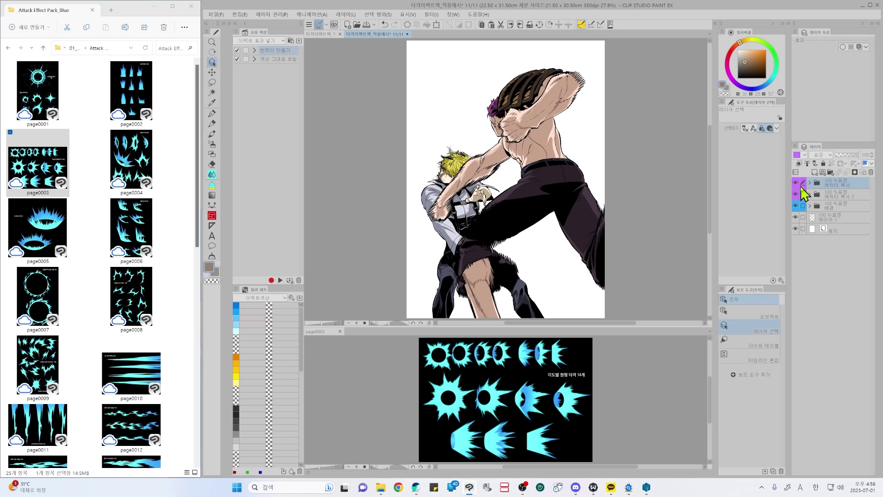
click(795, 183)
click(795, 194)
click(795, 195)
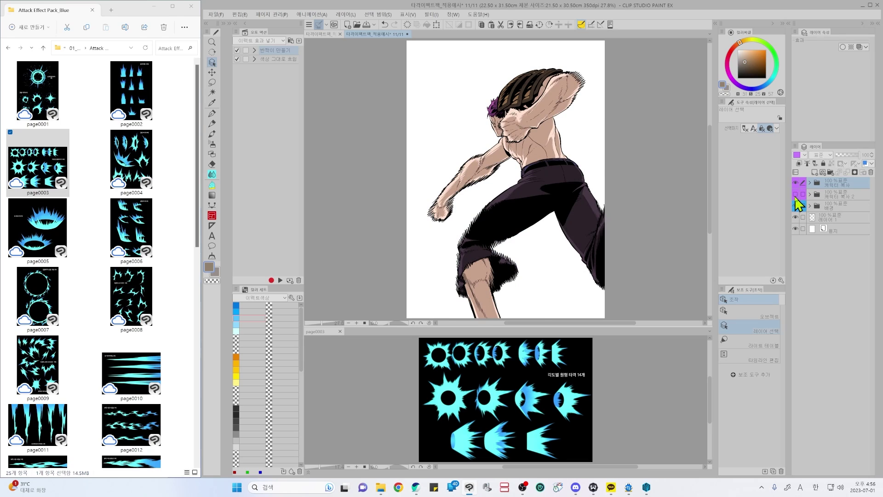
click(795, 194)
click(823, 206)
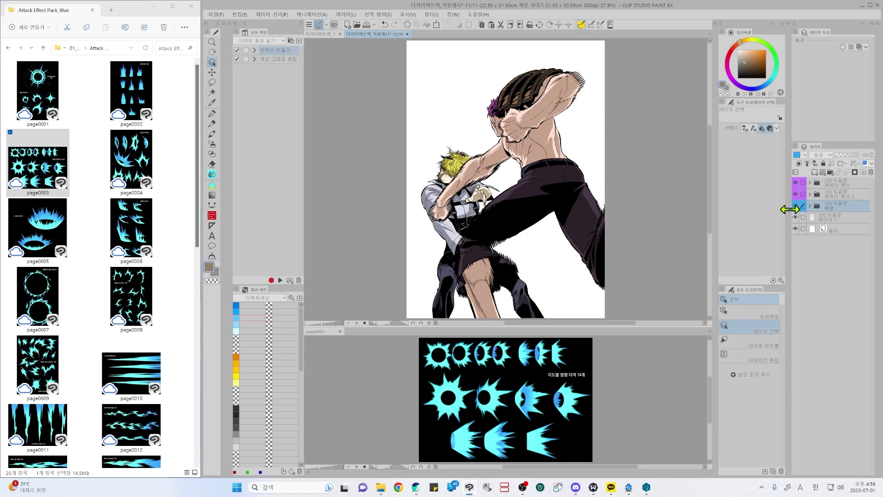
click(835, 185)
key(ctrl+v)
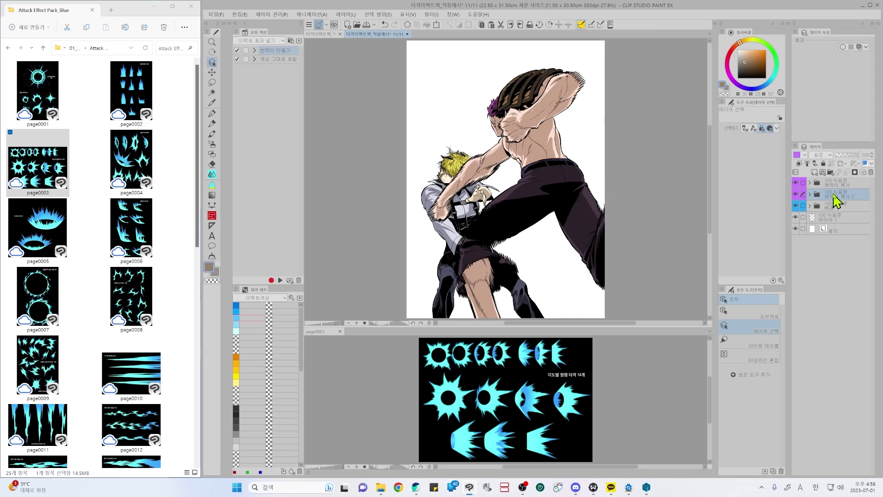
- Move, rotate and widen the pasted burst behind the muscular man's punching arm, and softly erase part of its inner area
key(k)
drag(554, 184, 499, 211)
key(ctrl+t)
drag(512, 157, 542, 141)
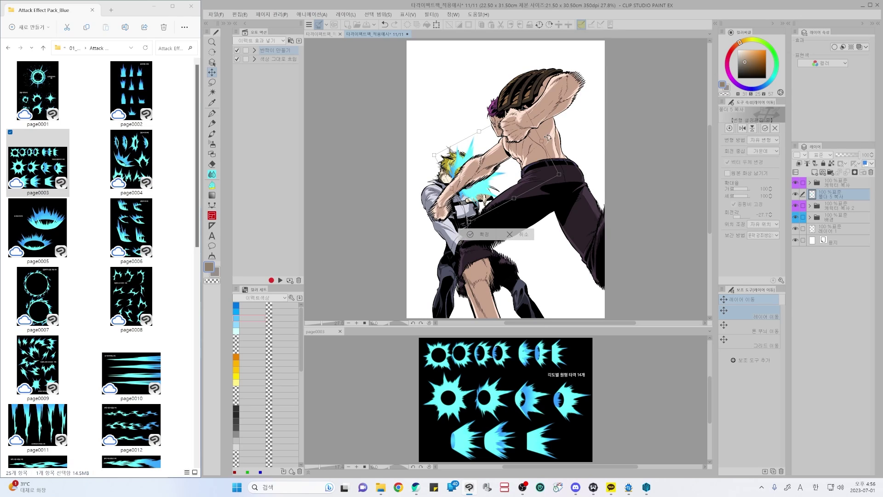
drag(513, 211, 509, 212)
drag(505, 174, 511, 172)
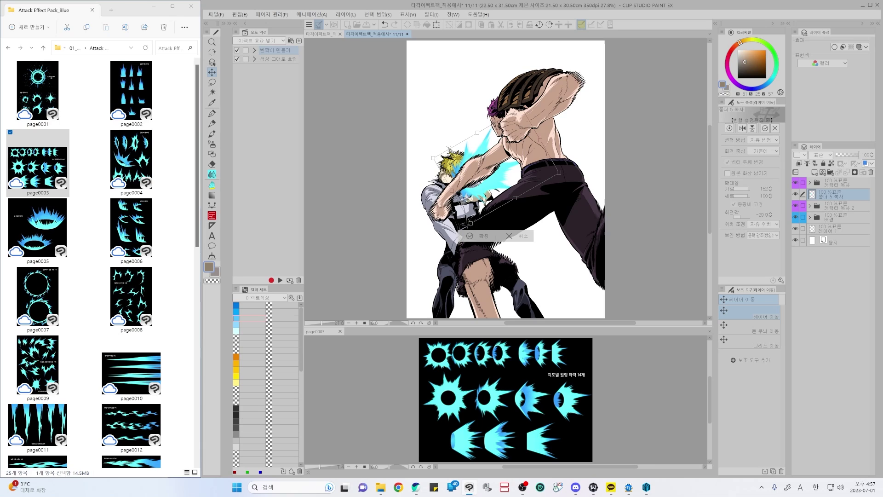
drag(483, 174, 488, 186)
key(Return)
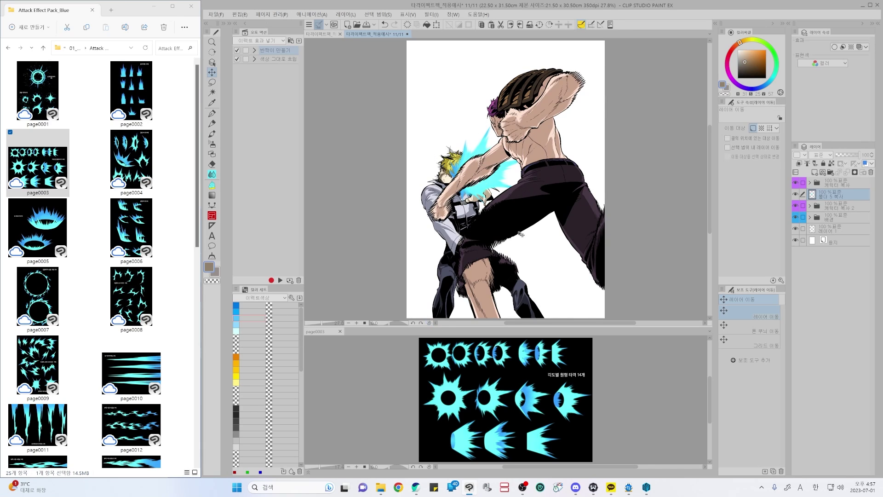
key(e)
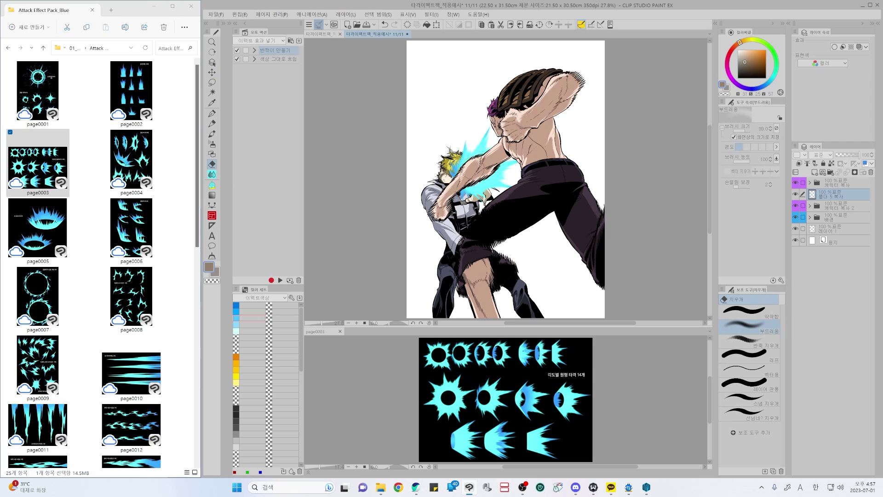
mouse_move(479, 185)
mouse_down()
mouse_move(467, 193)
mouse_move(471, 181)
mouse_up()
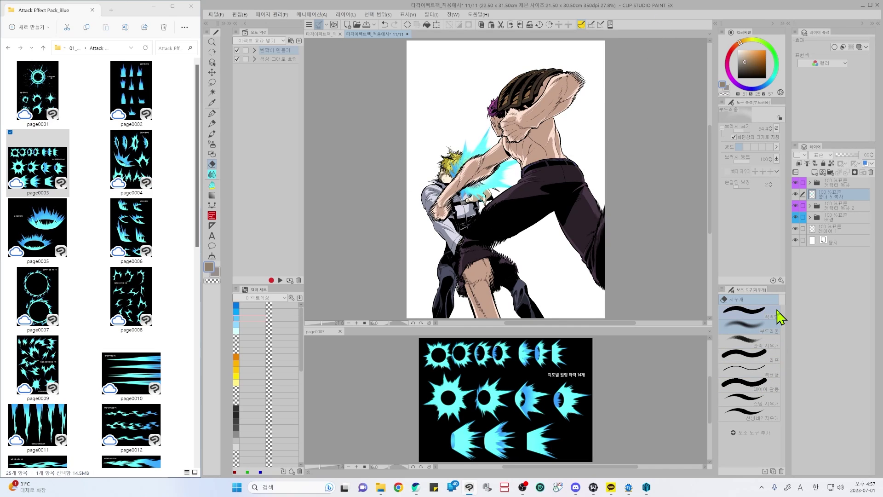
- Choose the sharp-fragment decoration brush (날카로운 파편)
key(b)
scroll(783, 368, down, 5)
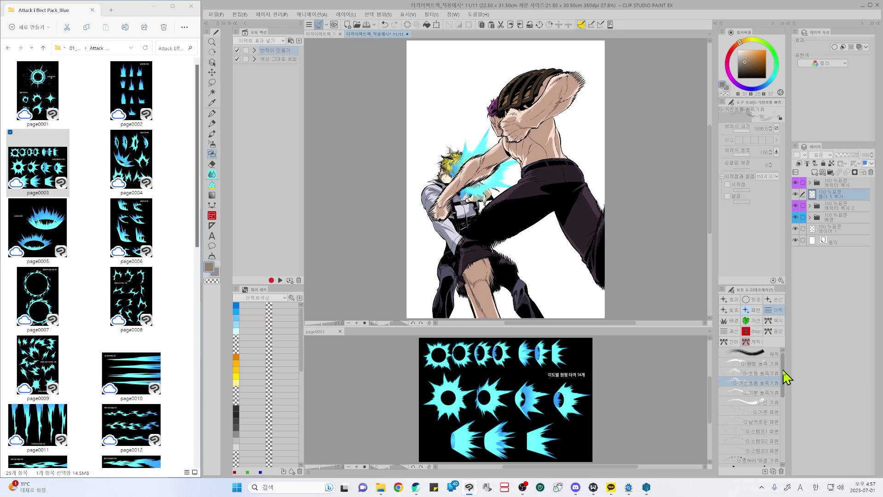
drag(790, 440, 790, 385)
click(765, 387)
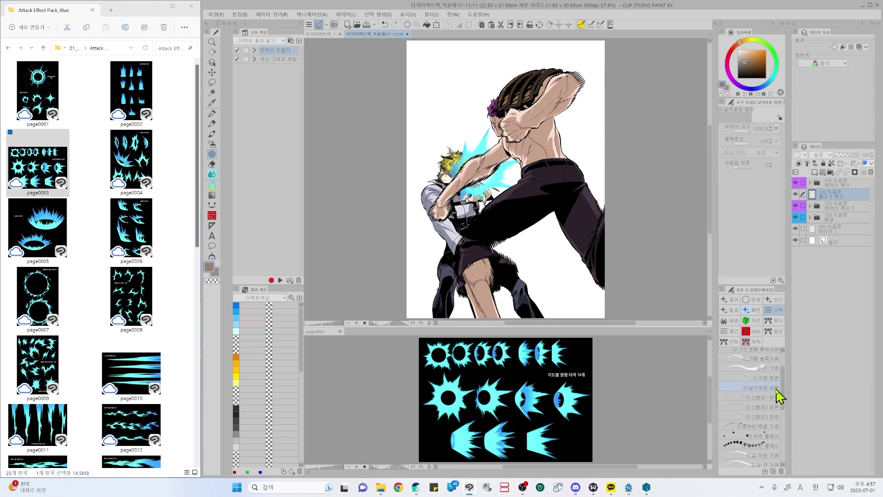
- Try spraying dark sharp fragments in the white area above the blond man's head, and undo the strokes
drag(440, 115, 462, 94)
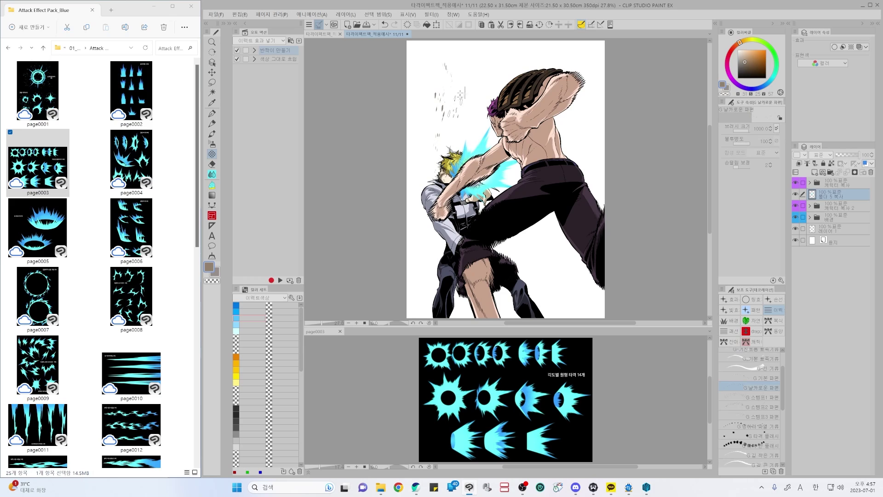
key(ctrl+z)
drag(754, 66, 737, 79)
mouse_move(452, 82)
mouse_down()
mouse_move(434, 69)
mouse_move(442, 120)
mouse_move(447, 69)
mouse_move(446, 122)
mouse_move(464, 74)
mouse_move(461, 112)
mouse_move(484, 84)
mouse_up()
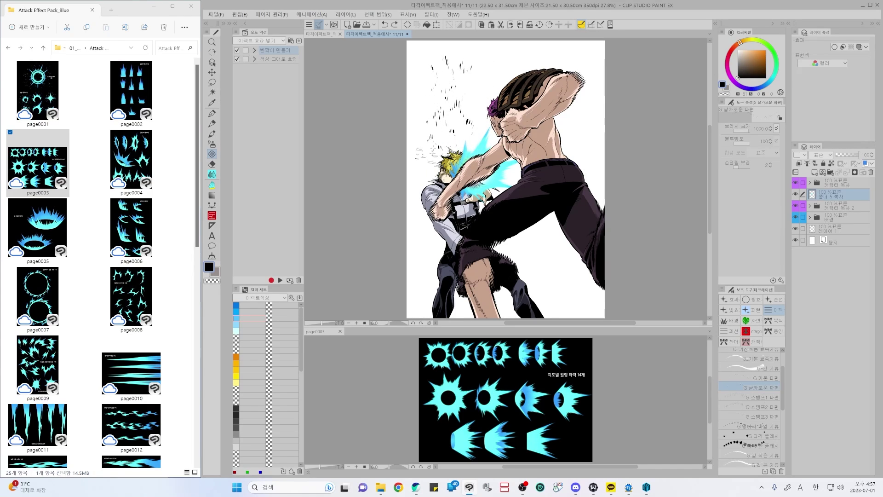
key(ctrl+z)
key(ctrl+z)
key(ctrl+z)
mouse_move(448, 84)
mouse_down()
mouse_move(463, 99)
mouse_move(481, 94)
mouse_up()
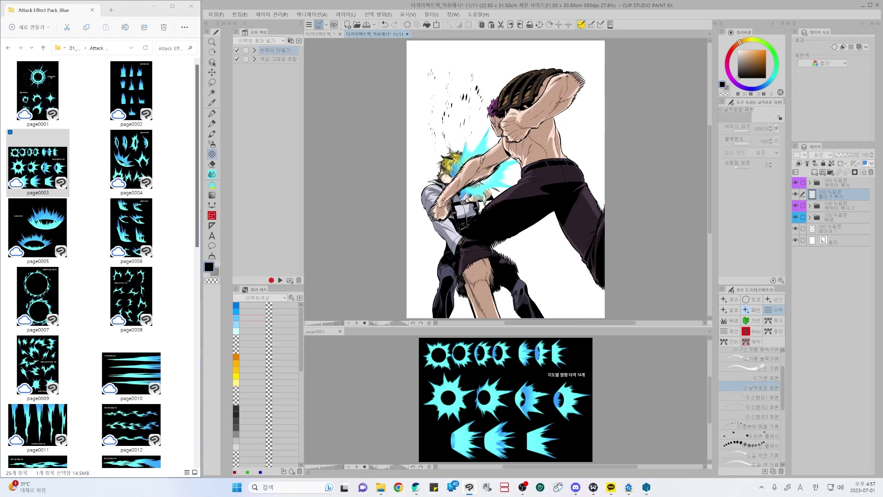
drag(514, 310, 499, 312)
key(ctrl+z)
- Set the drawing colour to blue (R 0, G 119, B 226) from the colour set and scatter sharp fragments above the burst
drag(495, 133, 501, 137)
alt+click(487, 133)
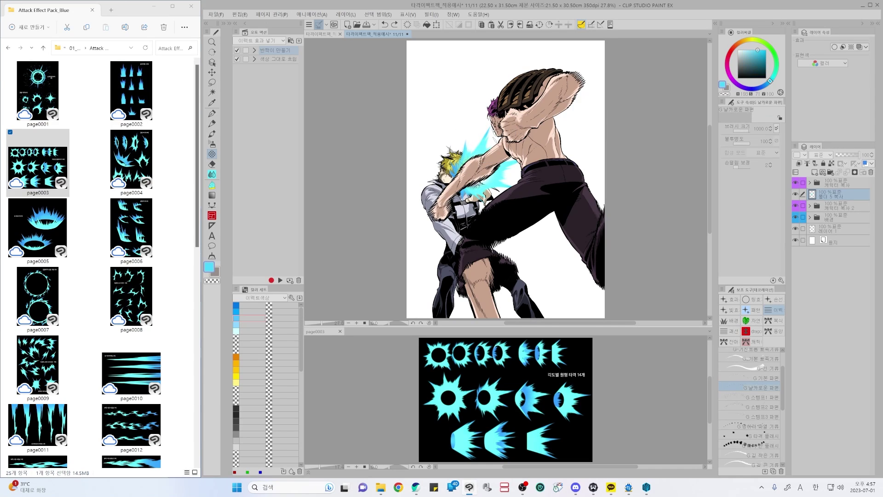
click(271, 300)
click(272, 299)
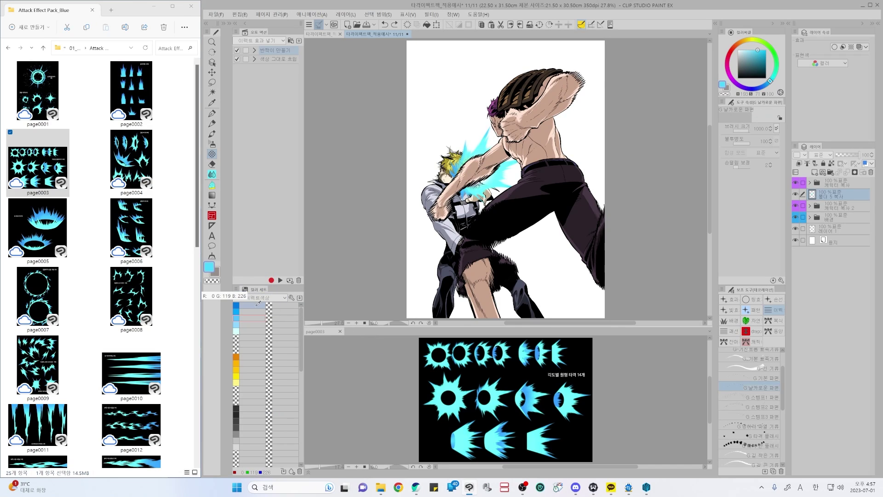
click(255, 304)
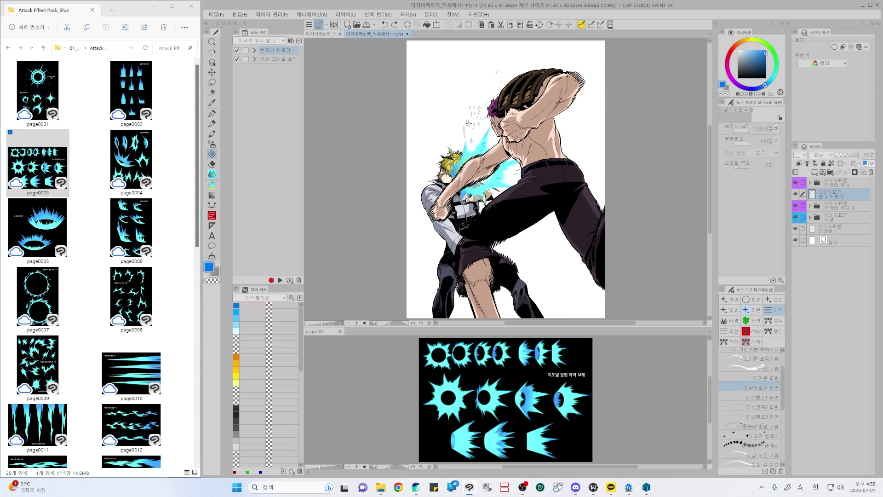
click(468, 123)
- Open the page0010 long-streak sheet from the effect pack alongside page0003 in the lower pane
key(o)
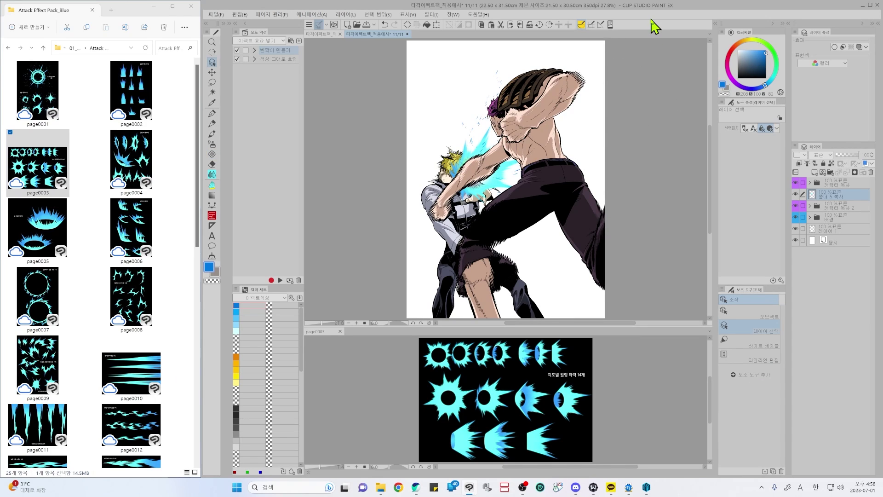
click(132, 372)
drag(196, 219, 194, 262)
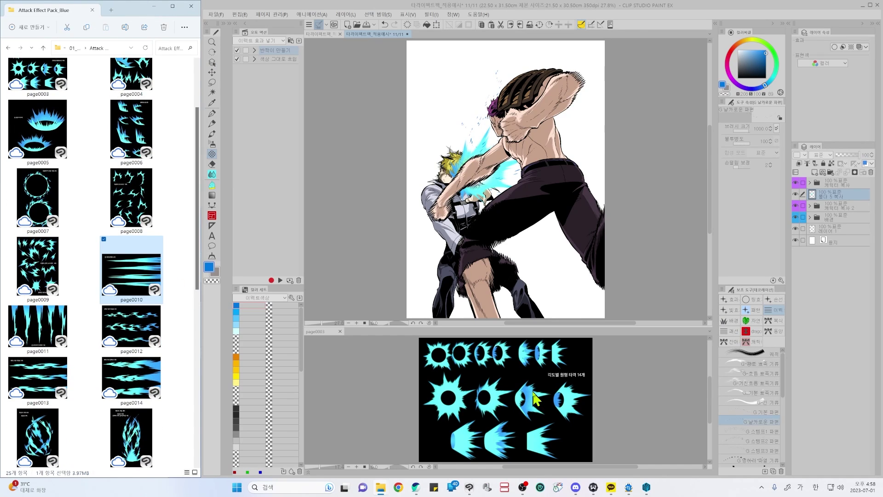
key(o)
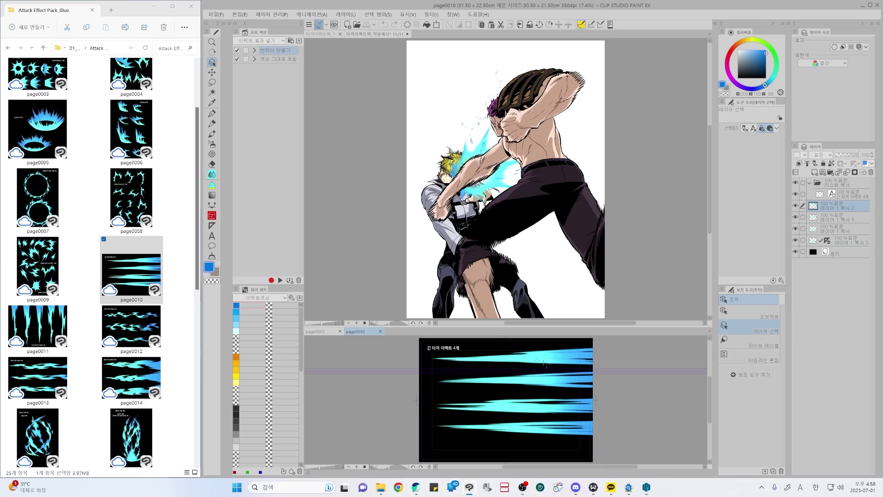
- Copy the top long streak from page0010 and paste it into the illustration above the burst layer
key(ctrl+c)
click(657, 184)
key(ctrl+v)
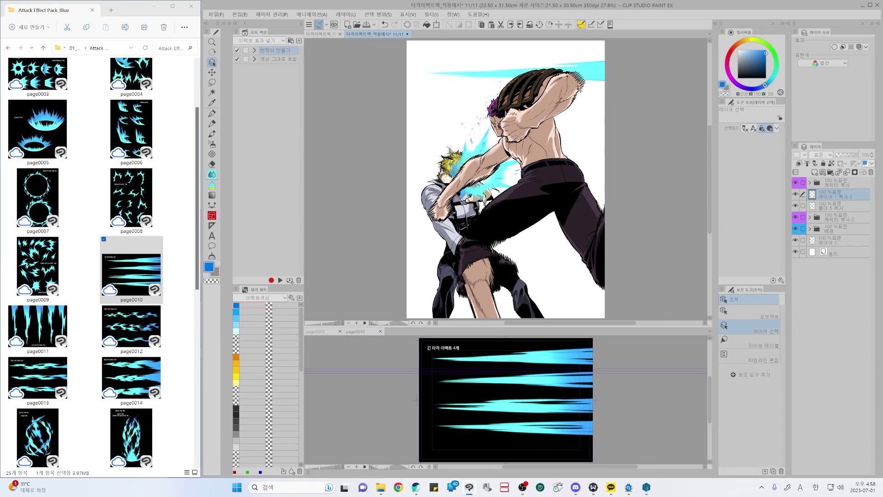
- Try rotating and distorting the streak so it trails from the muscular man's raised elbow, and undo its placement
key(k)
mouse_move(580, 89)
mouse_down()
mouse_move(585, 133)
mouse_move(637, 95)
mouse_move(596, 169)
mouse_move(593, 159)
mouse_move(546, 161)
mouse_move(563, 175)
mouse_up()
key(ctrl+t)
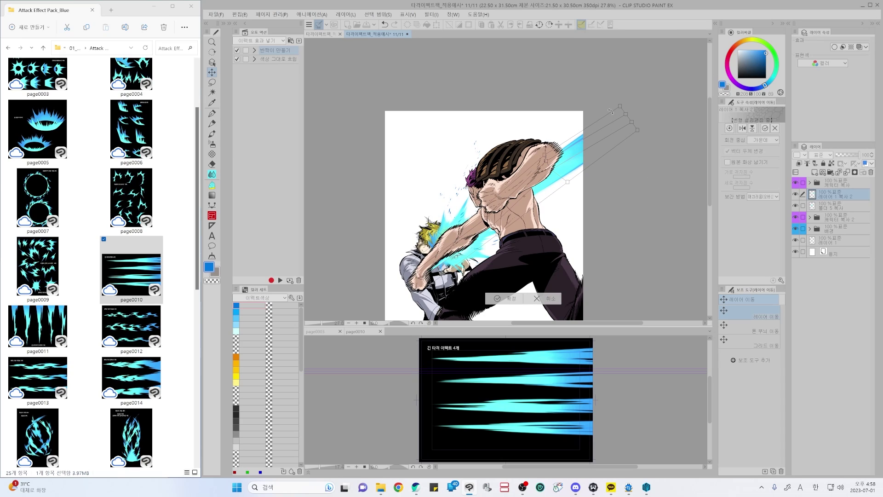
mouse_move(546, 157)
mouse_down()
mouse_move(554, 168)
mouse_move(588, 170)
mouse_up()
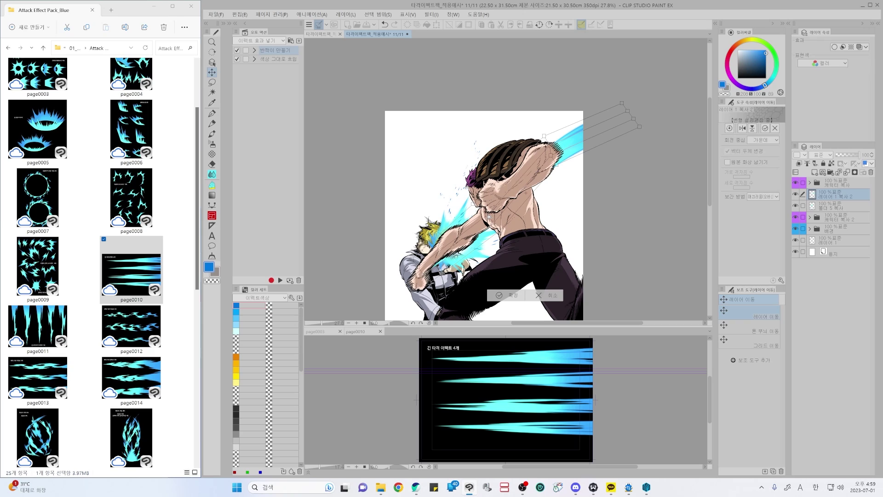
drag(639, 127, 664, 149)
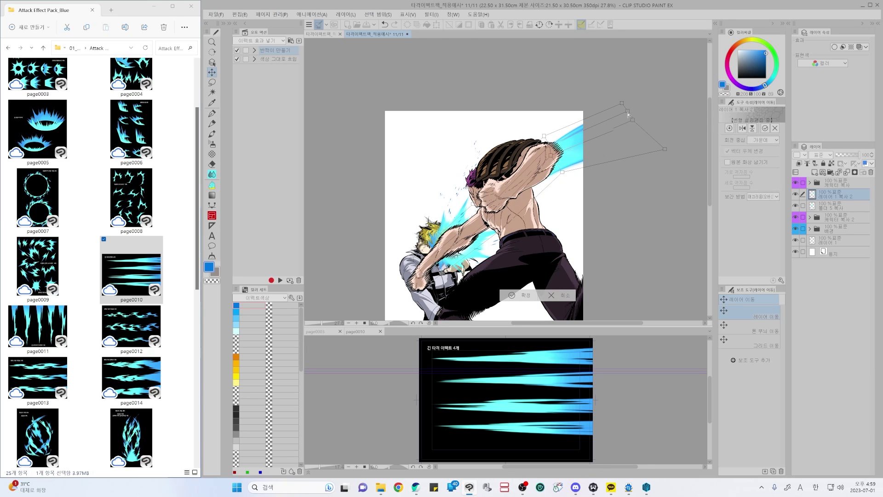
drag(492, 245, 500, 221)
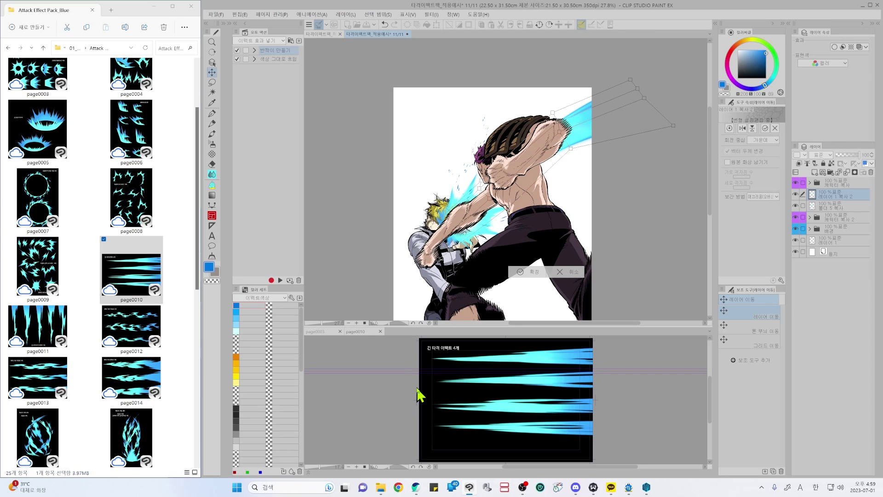
key(Escape)
key(ctrl+z)
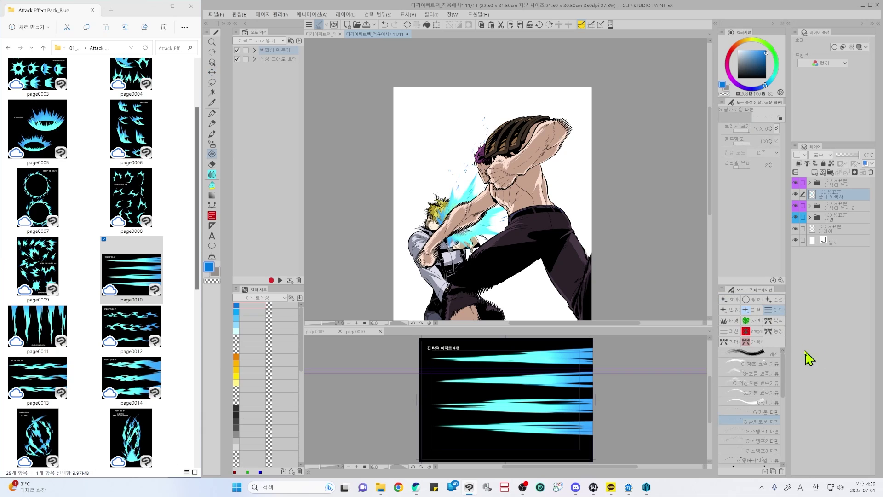
- Choose the long airflow streak brush and set a blue main colour with a lighter blue sub colour
key(b)
drag(782, 400, 785, 410)
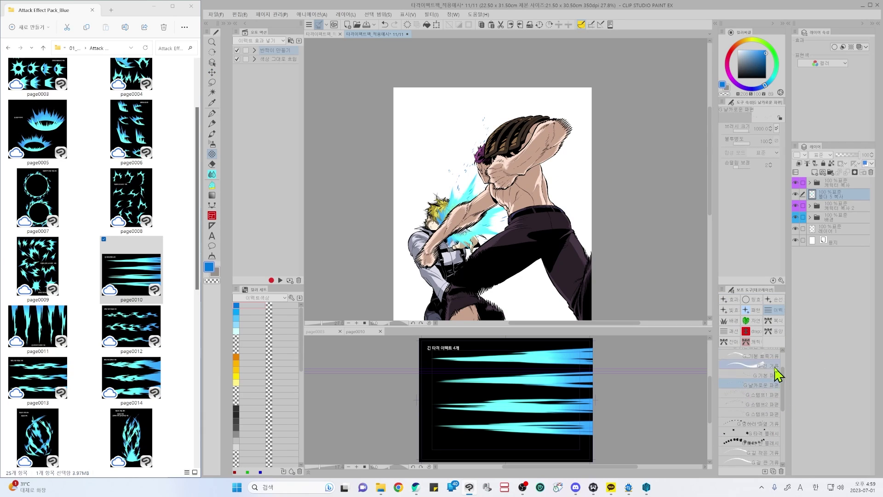
click(773, 366)
click(726, 88)
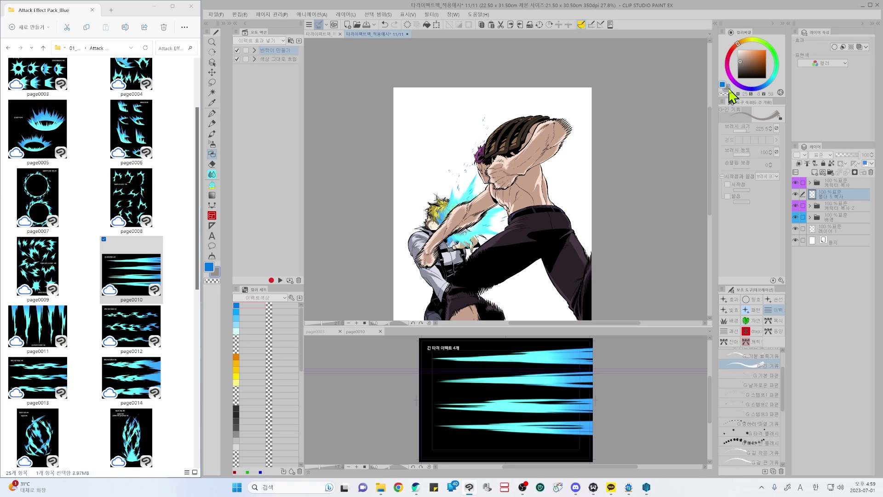
click(728, 90)
click(728, 91)
click(250, 322)
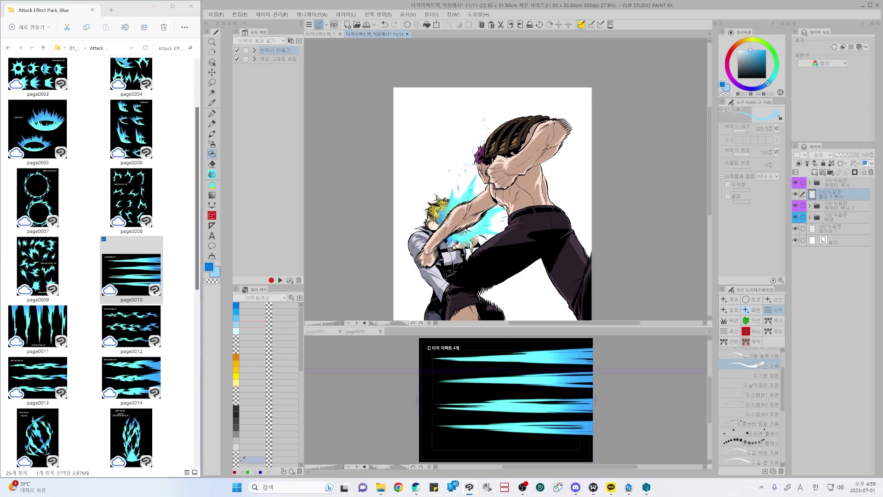
click(722, 85)
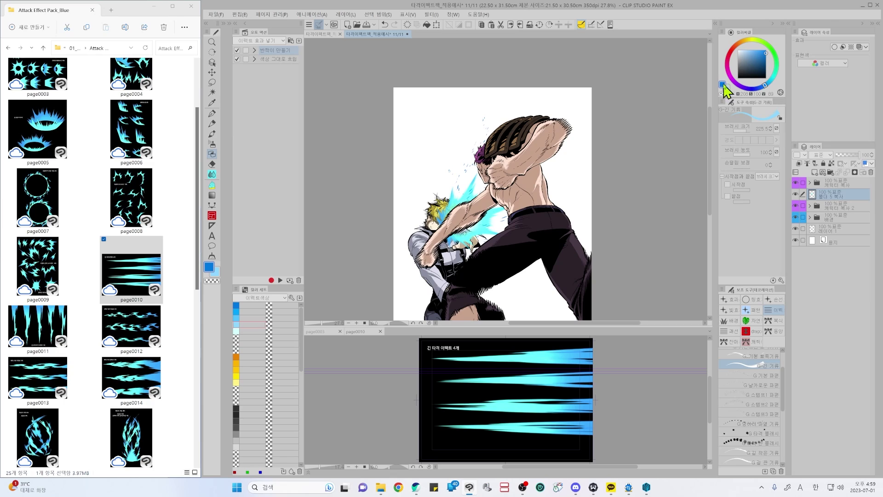
click(725, 89)
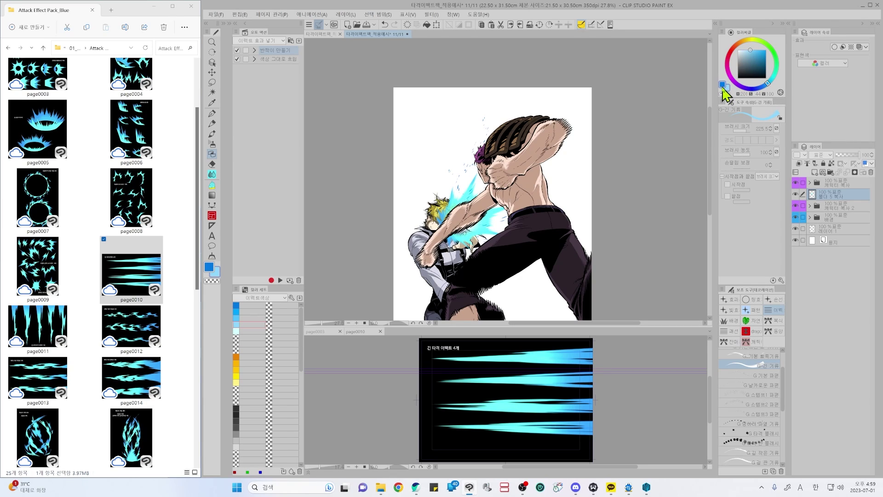
click(722, 85)
- Try several diagonal blue streaks trailing up from the muscular man's raised elbow, undoing each one
drag(554, 124, 658, 51)
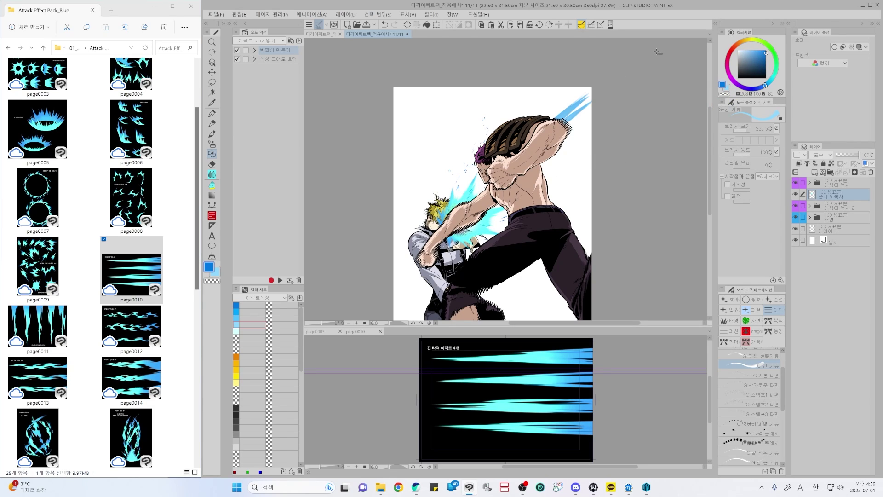
key(ctrl+z)
mouse_move(516, 175)
mouse_down()
mouse_move(569, 109)
mouse_move(671, 40)
mouse_up()
key(ctrl+z)
drag(483, 152, 644, 53)
key(ctrl+z)
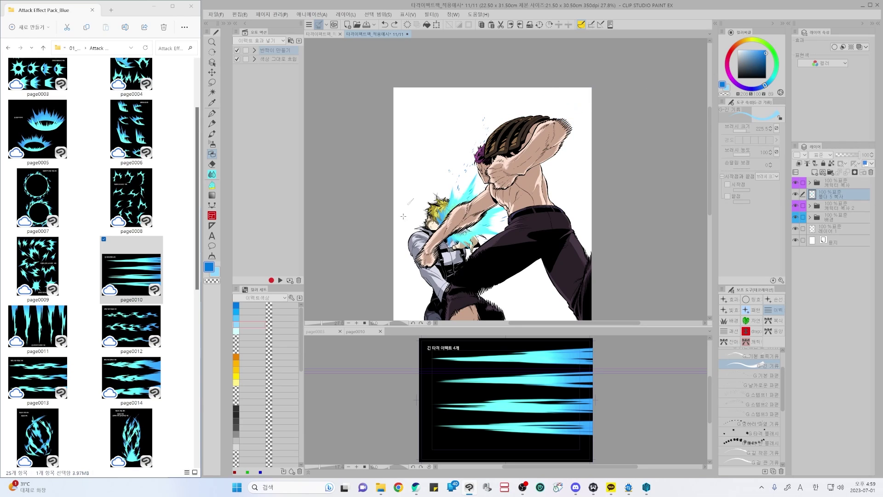
drag(405, 218, 619, 56)
key(ctrl+z)
drag(453, 150, 538, 89)
key(ctrl+z)
- Set the sub colour to pale blue, enlarge the brush and paint a wide streak trailing behind the raised elbow
click(259, 330)
click(209, 266)
drag(559, 147, 686, 76)
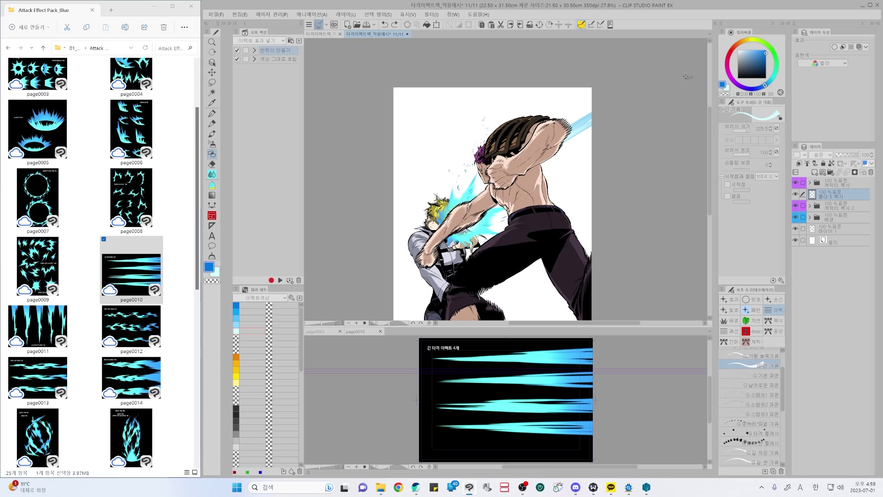
key(ctrl+z)
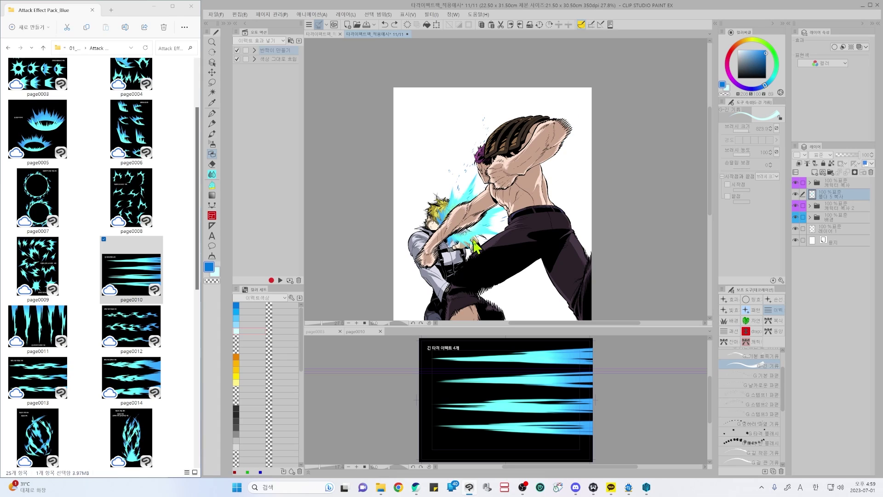
drag(487, 252, 494, 272)
drag(547, 172, 652, 119)
key(ctrl+z)
key(bracketleft)
key(bracketleft)
drag(404, 255, 661, 115)
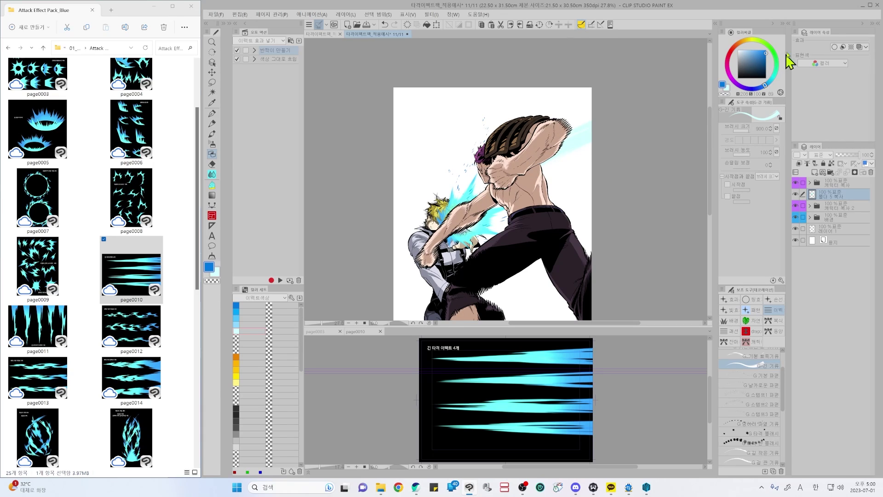
- Change the sub colour to a more saturated sky blue on the colour wheel
key(x)
drag(770, 75, 769, 81)
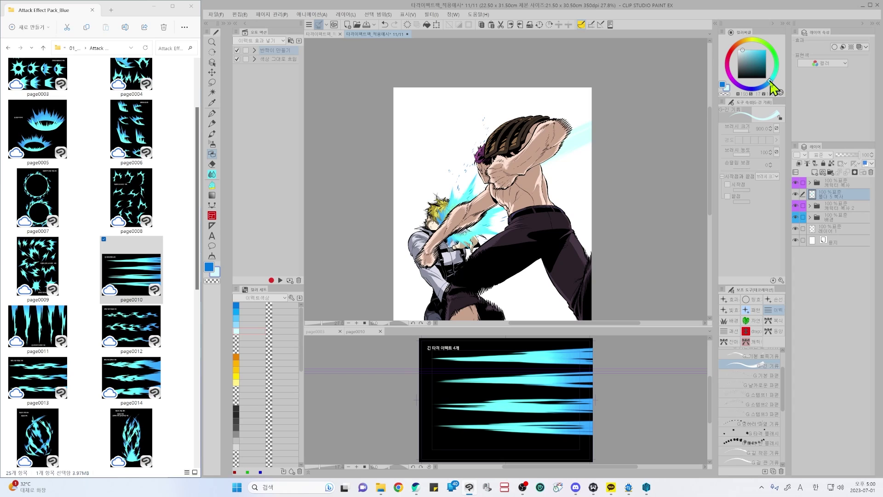
click(749, 56)
click(761, 49)
click(757, 50)
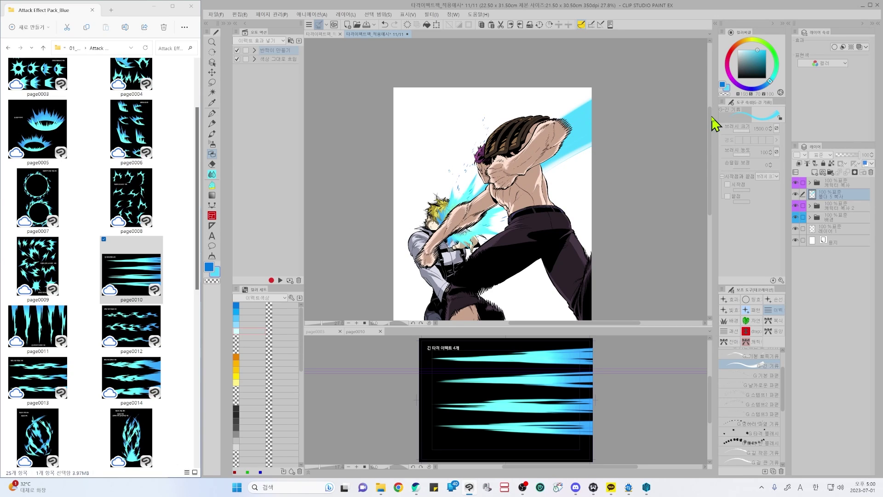
- Replace the test strokes with wide sky-blue streaks sweeping from the elbow to the canvas's upper-right corner
key(ctrl+z)
drag(428, 209, 638, 87)
key(ctrl+z)
drag(479, 184, 622, 60)
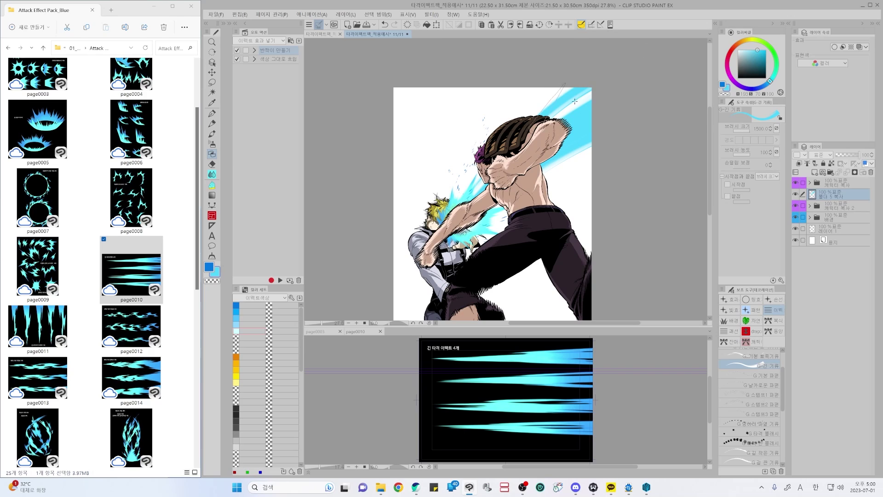
drag(570, 104, 645, 66)
drag(556, 114, 644, 47)
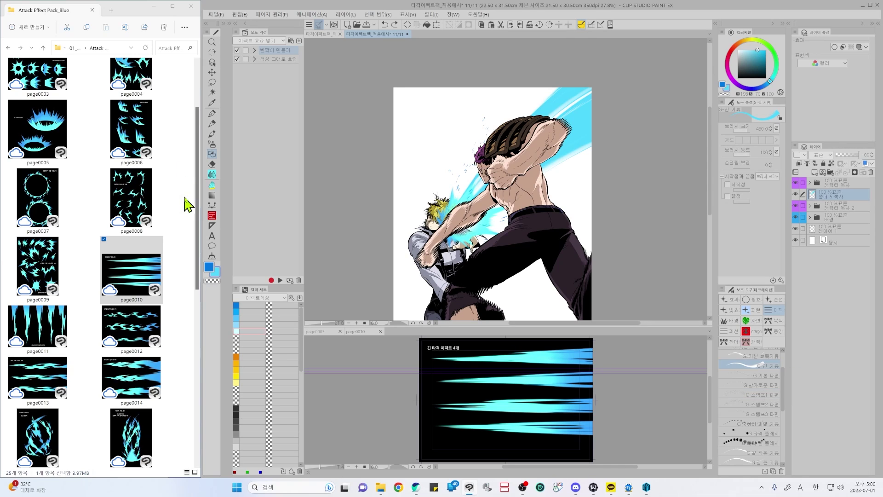
- Open the page0009 sheet of spiky effects from the Attack Effect Pack_Blue folder
drag(197, 204, 197, 222)
click(40, 235)
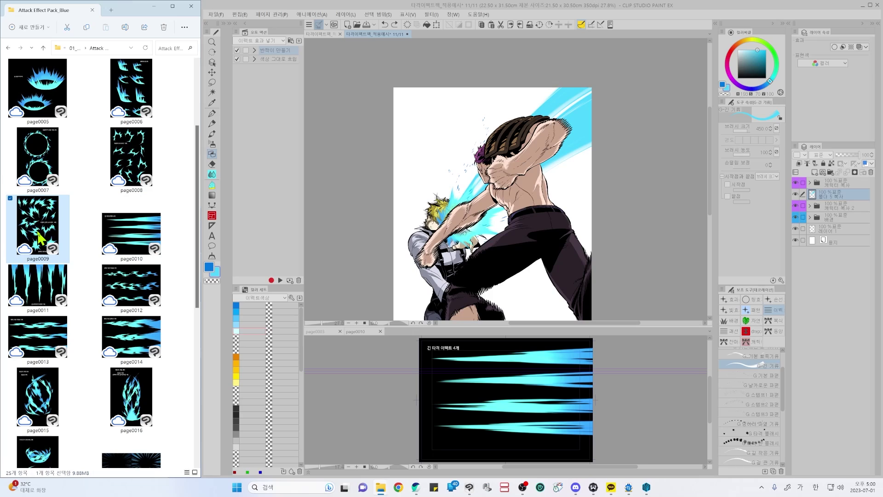
drag(40, 236, 842, 414)
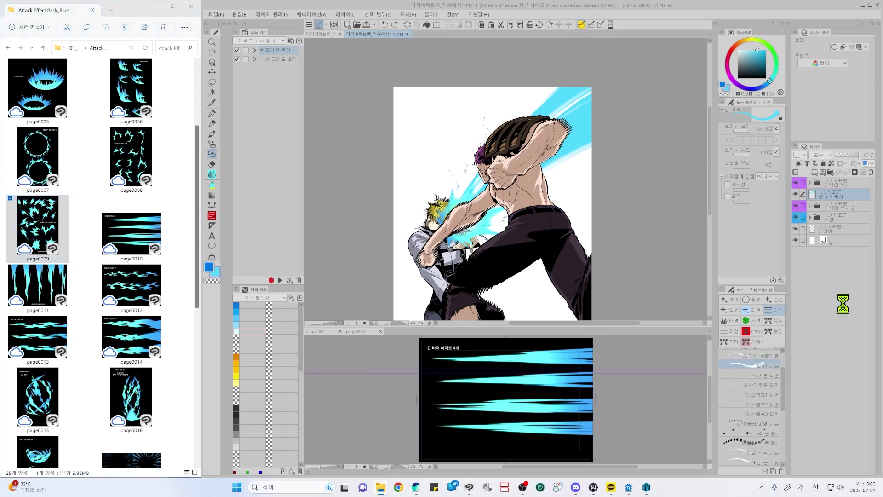
- Copy a spiky effect near the top of page0009 and paste it into the illustration above the streak layer
key(o)
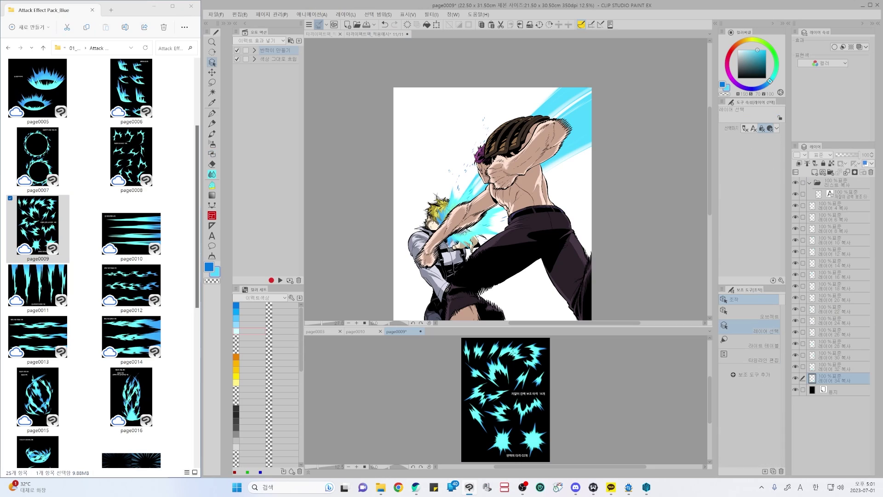
click(529, 351)
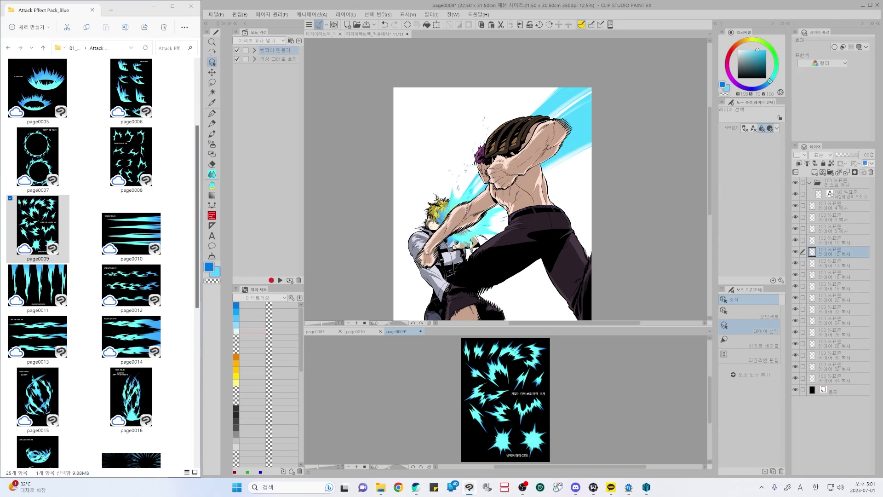
click(515, 346)
click(465, 199)
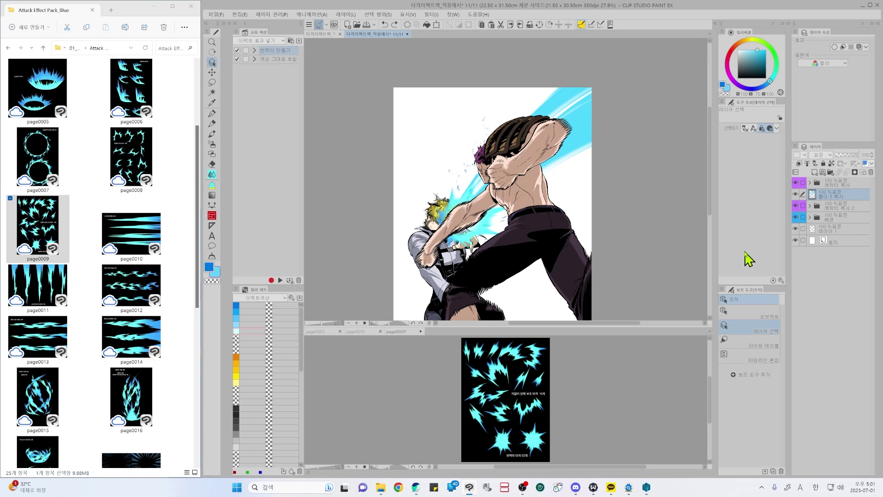
key(ctrl+v)
- Move, rotate and stretch the pasted spikes so they burst upward between the blond man's head and the attacker
key(k)
drag(544, 120, 487, 59)
key(ctrl+shift+t)
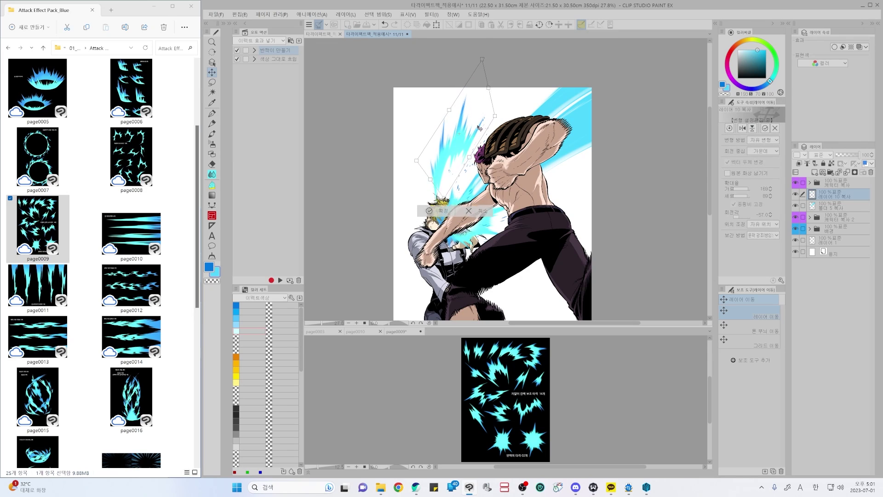
click(457, 210)
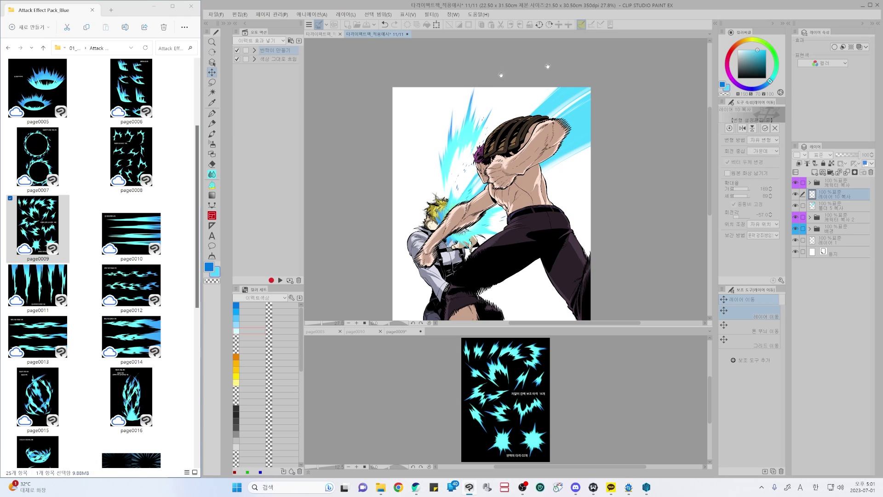
mouse_move(502, 116)
mouse_down()
mouse_move(516, 90)
mouse_move(507, 98)
mouse_up()
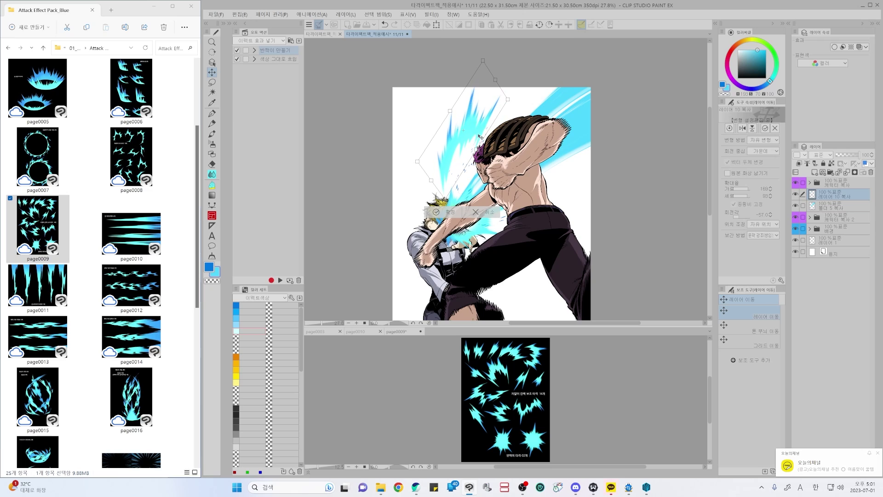
key(Return)
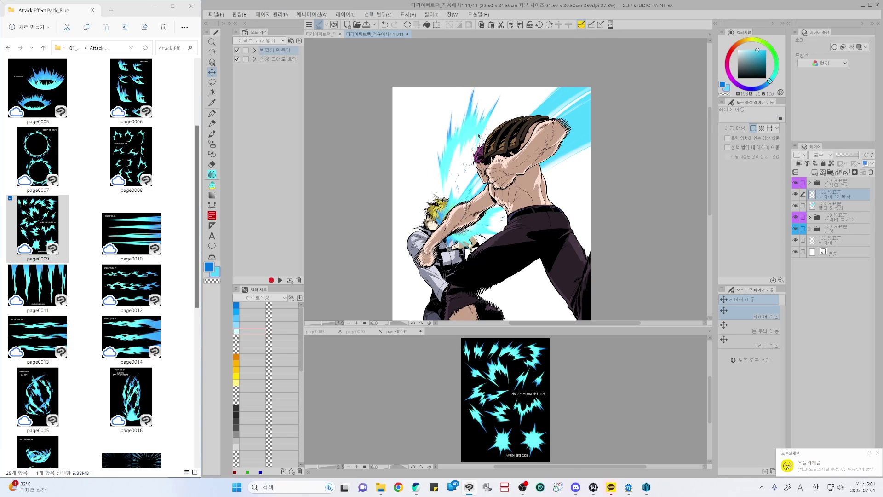
mouse_move(475, 120)
mouse_down()
mouse_move(466, 152)
mouse_move(488, 149)
mouse_move(479, 112)
mouse_up()
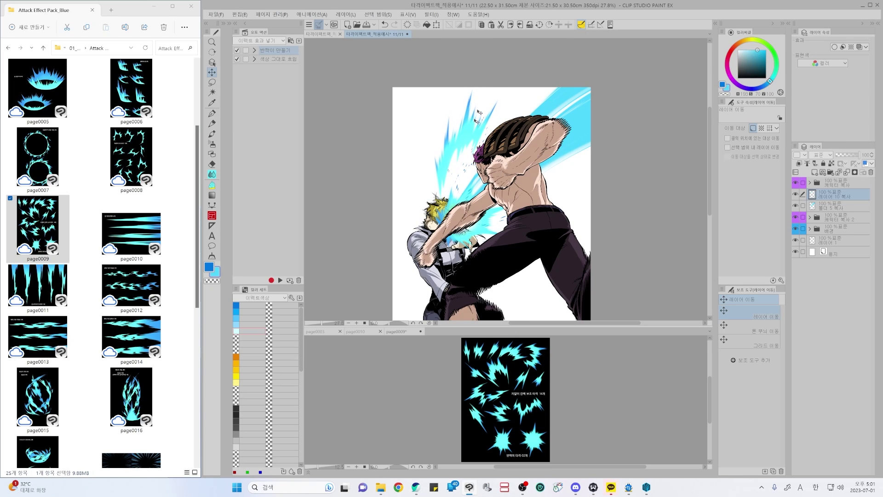
- Copy the small pointed effect below page0009's upper spikes and paste it into the illustration as a new layer
click(562, 401)
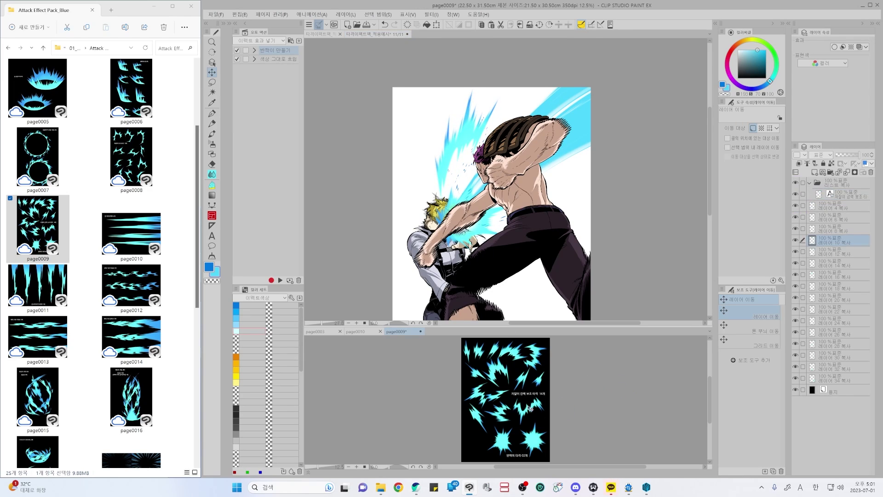
key(d)
click(504, 387)
click(487, 383)
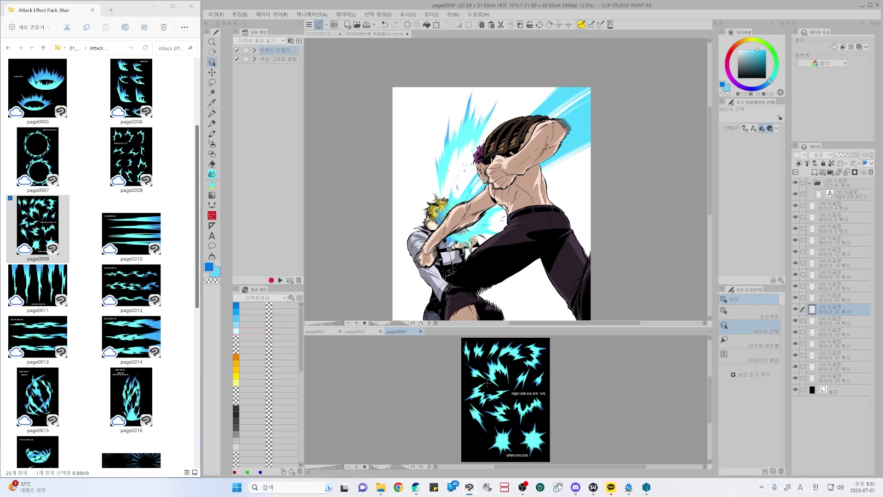
click(526, 375)
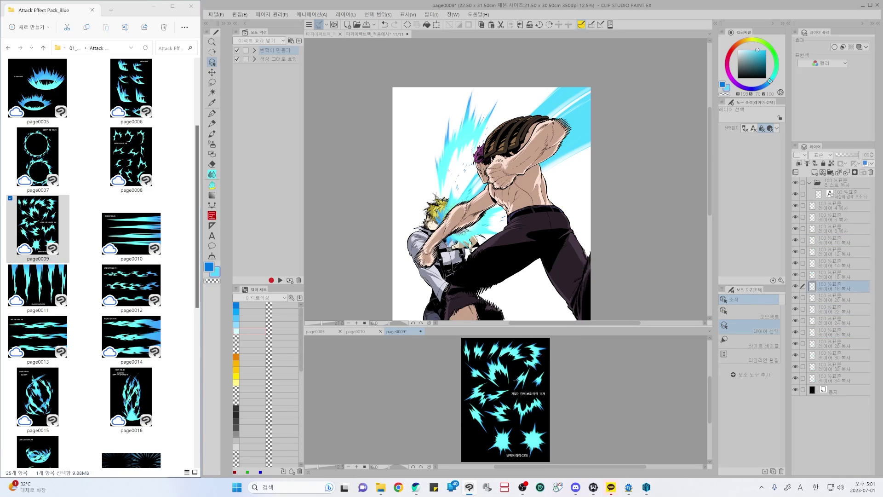
click(596, 237)
- Rotate and flip the pasted effect, placing it in the gap between the muscular man's legs
key(k)
drag(596, 237, 583, 221)
key(ctrl+t)
drag(554, 266, 642, 147)
drag(579, 196, 534, 268)
click(752, 128)
drag(565, 242, 566, 251)
drag(551, 284, 534, 276)
key(Return)
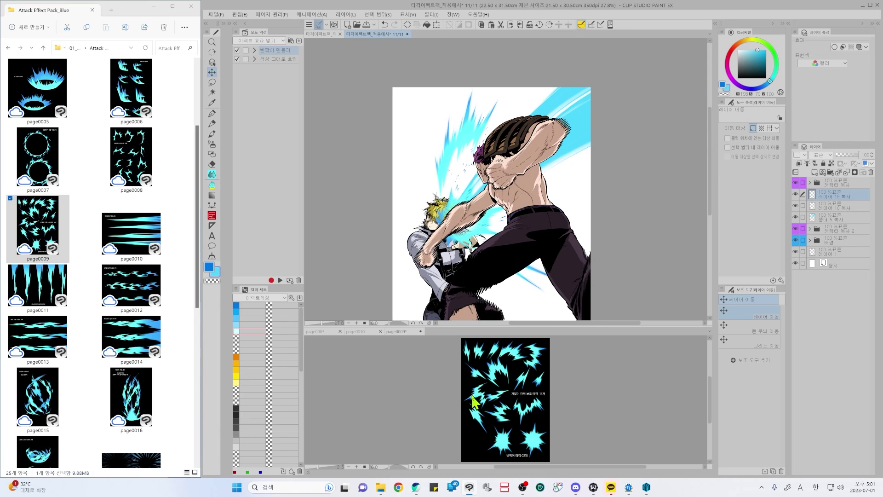
- Mesh-transform the effect between the legs to bend its spikes and shift it beneath the thigh
key(ctrl+t)
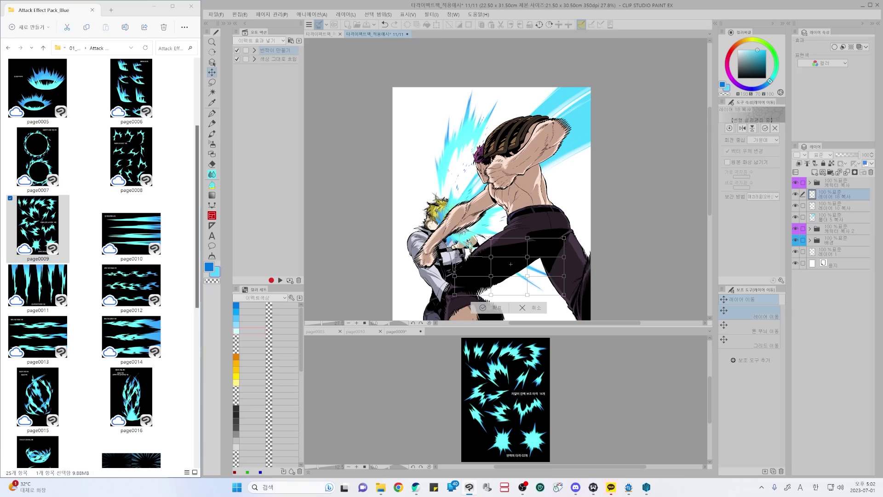
drag(491, 239, 492, 269)
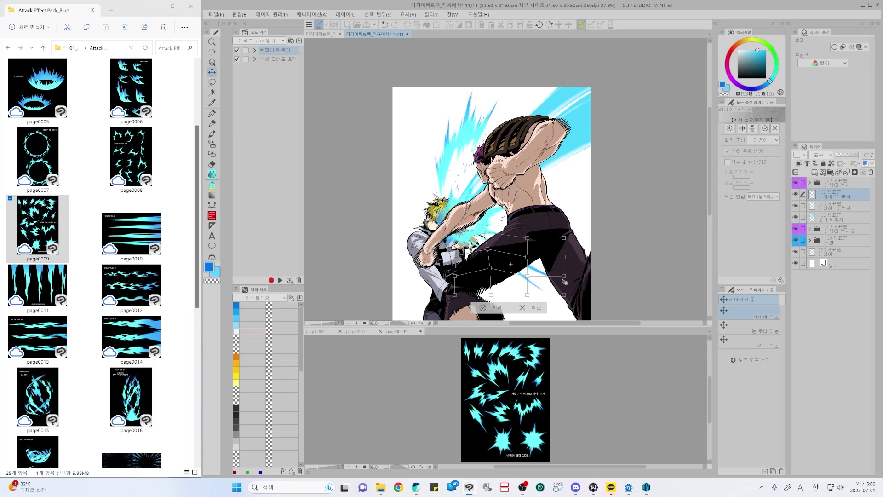
drag(565, 276, 565, 233)
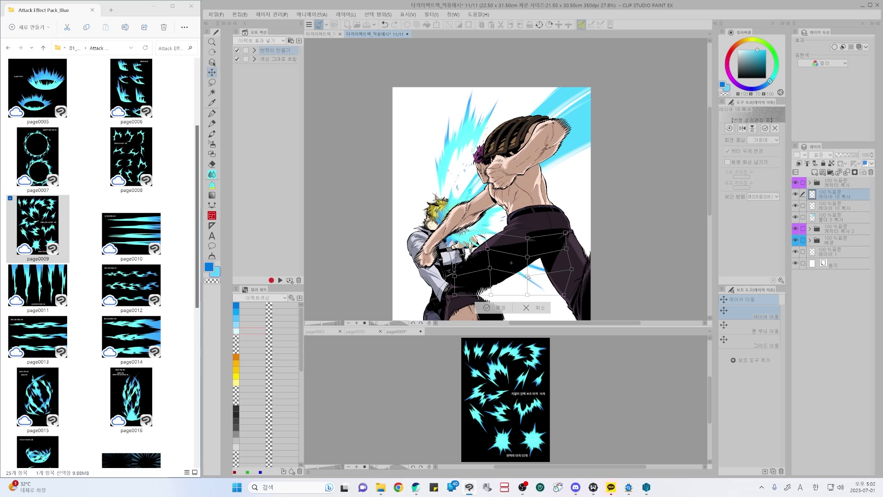
drag(527, 276, 556, 281)
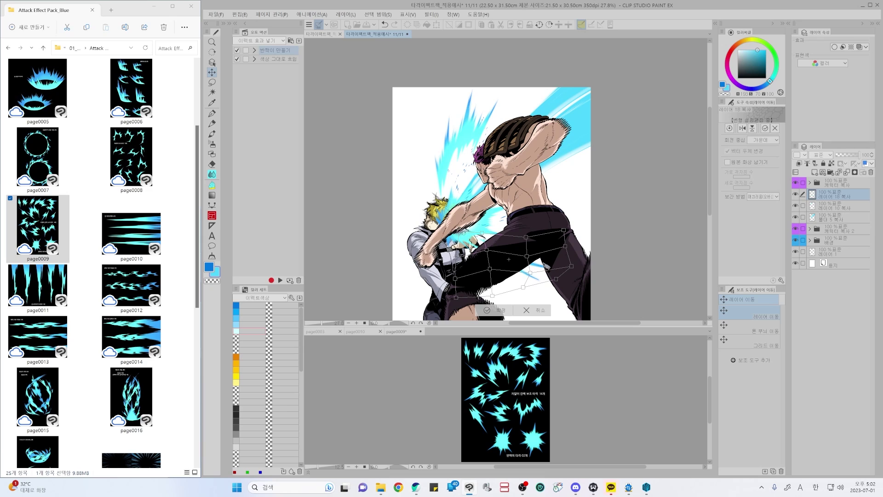
drag(546, 266, 561, 272)
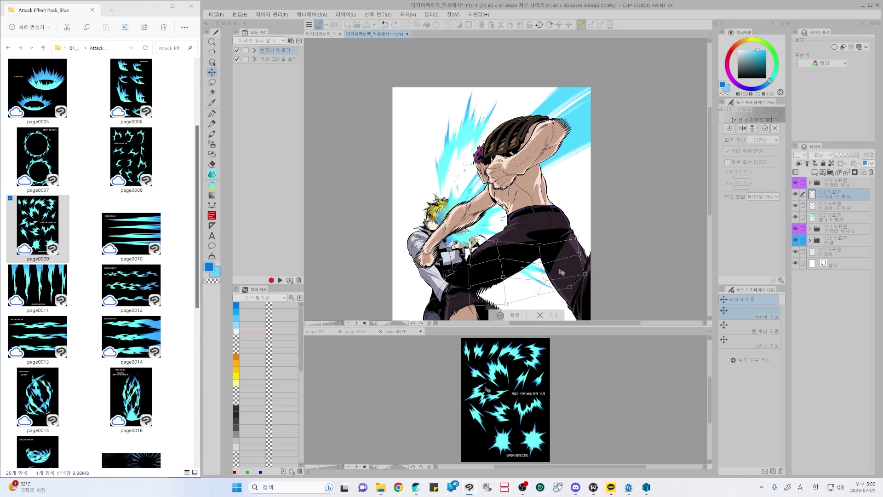
key(Return)
- Copy the jagged effect from the middle right of page0009 and paste it into the illustration as a new layer
click(559, 420)
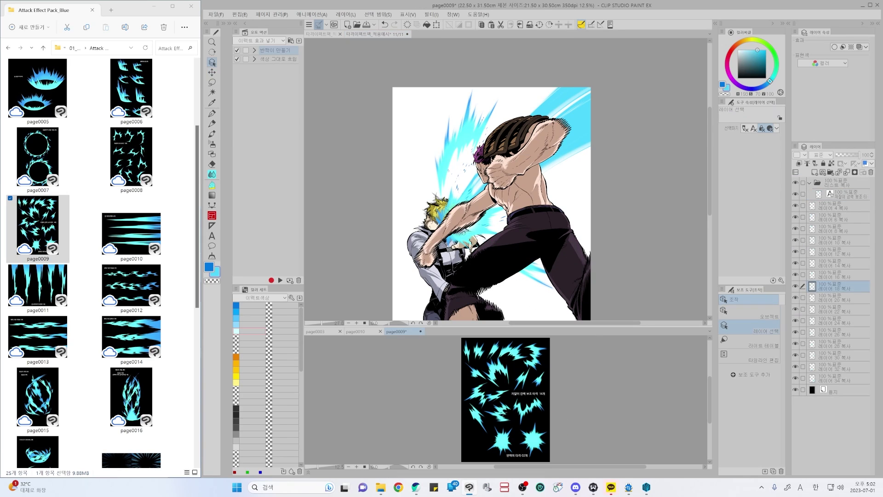
key(o)
click(529, 397)
click(567, 240)
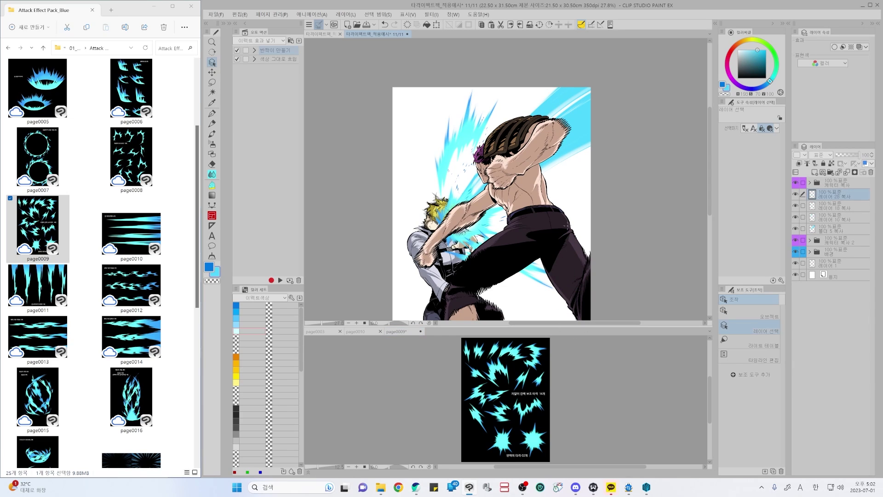
- Stretch and rotate the pasted jagged effect, placing it behind the muscular man's hips and lower back
key(k)
key(ctrl+t)
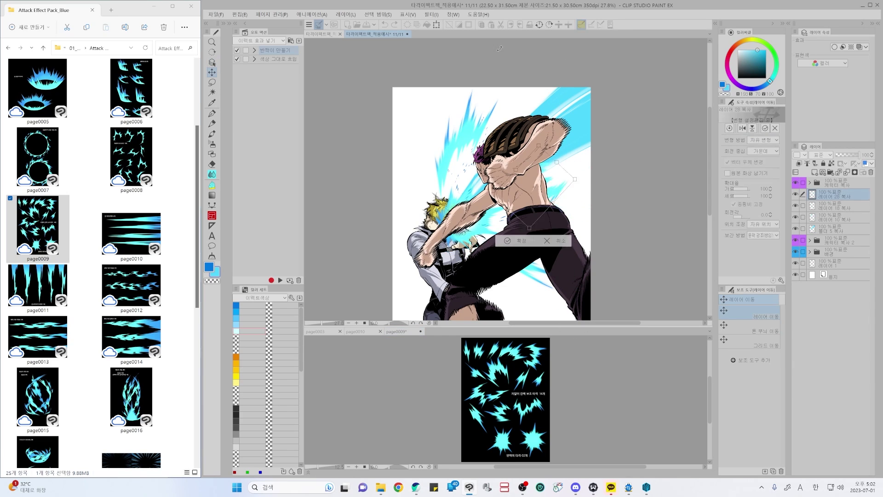
drag(548, 198, 661, 185)
drag(617, 222, 557, 220)
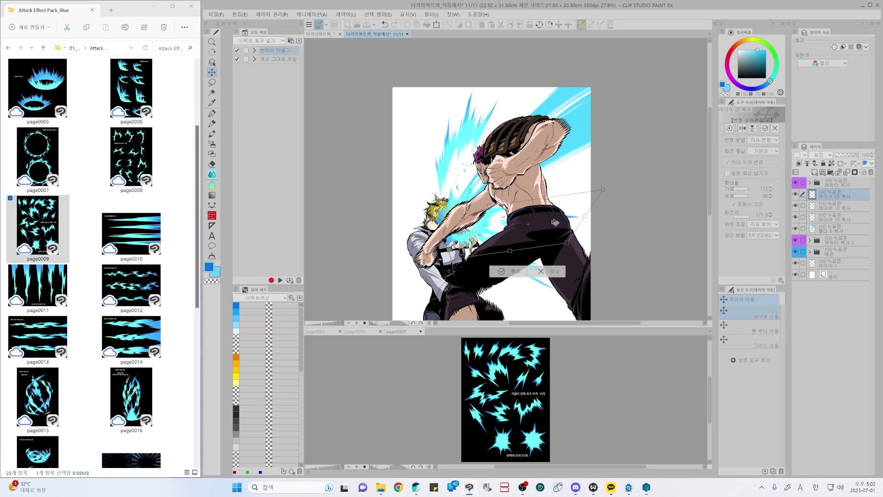
key(Return)
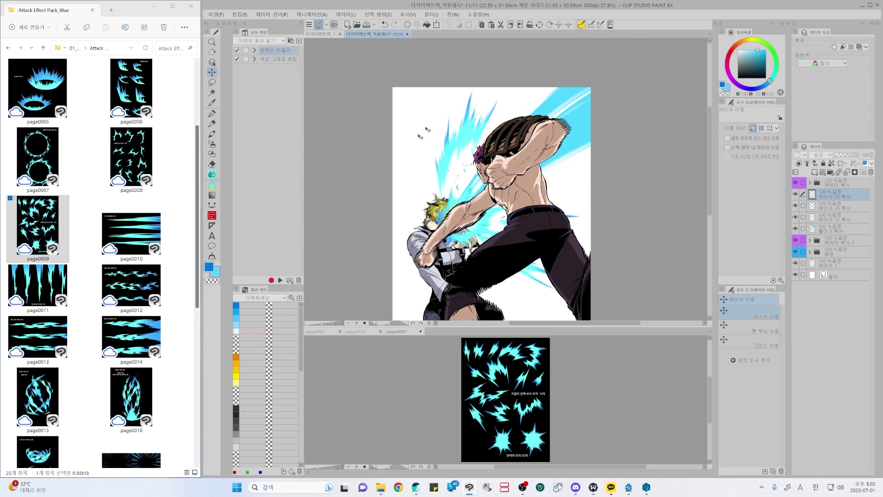
- Open page0016 from the Attack Effect Pack_Blue folder beside the other effect pages
click(136, 400)
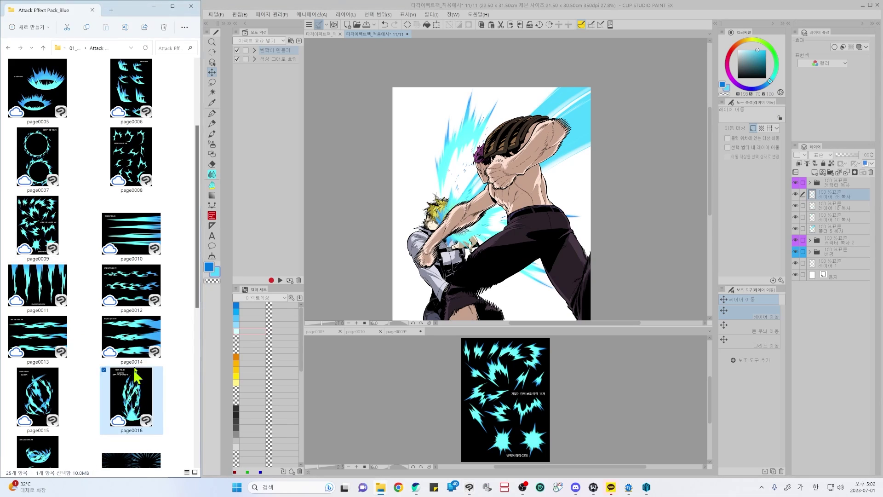
scroll(138, 400, down, 3)
drag(142, 248, 498, 380)
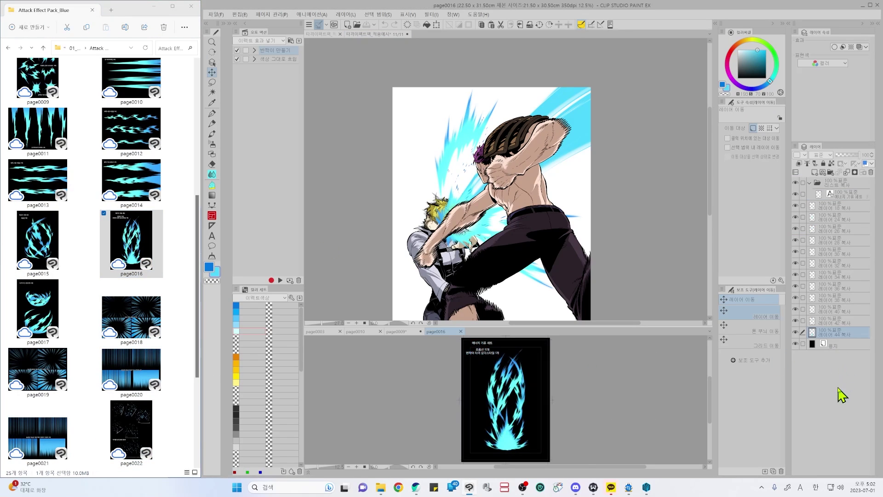
drag(564, 416, 556, 412)
- Copy one of the curved streaks on page0016's upper right side and paste it into the illustration as a new layer
key(o)
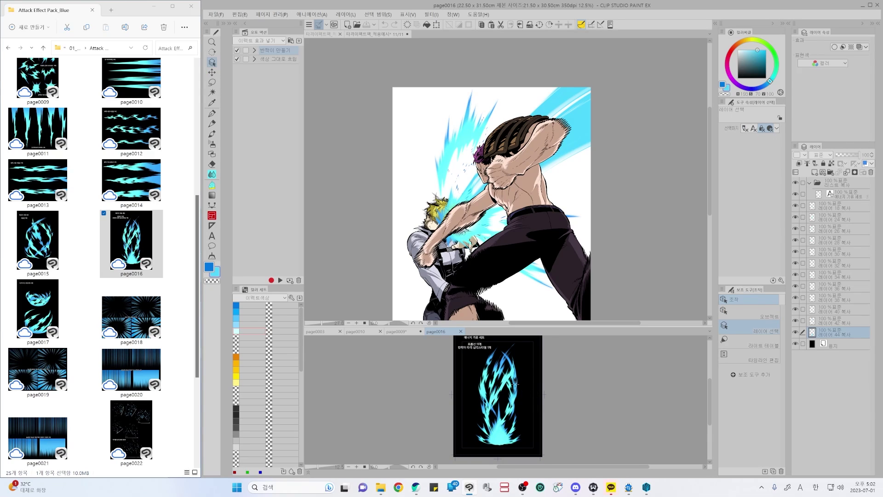
click(515, 383)
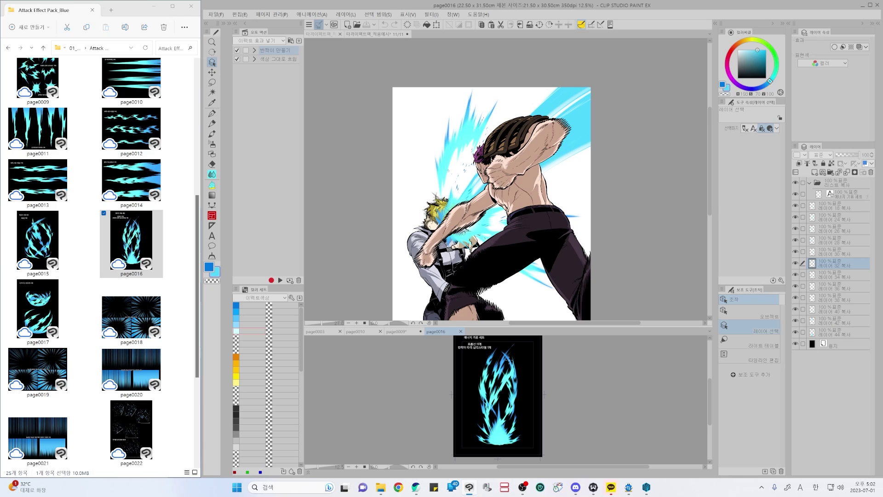
drag(539, 286, 540, 281)
key(k)
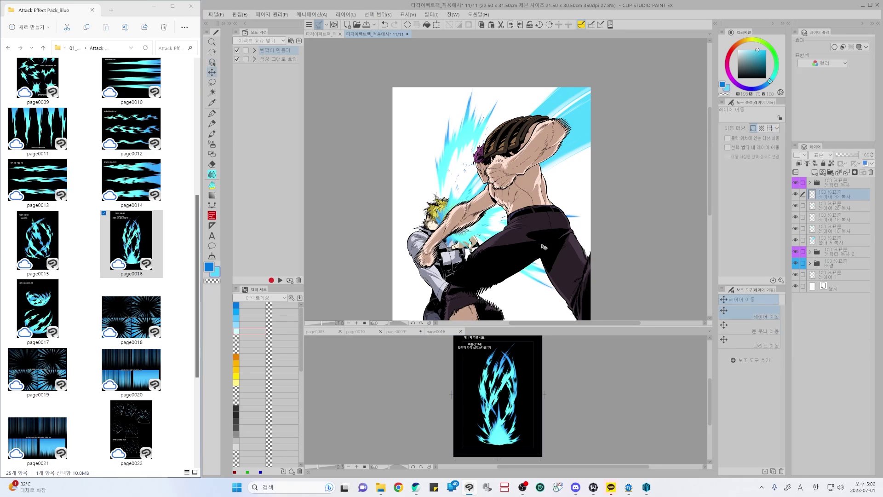
- Rotate and enlarge the pasted streak, placing it behind the muscular man's back so it shoots towards the canvas's right edge
drag(589, 209, 561, 224)
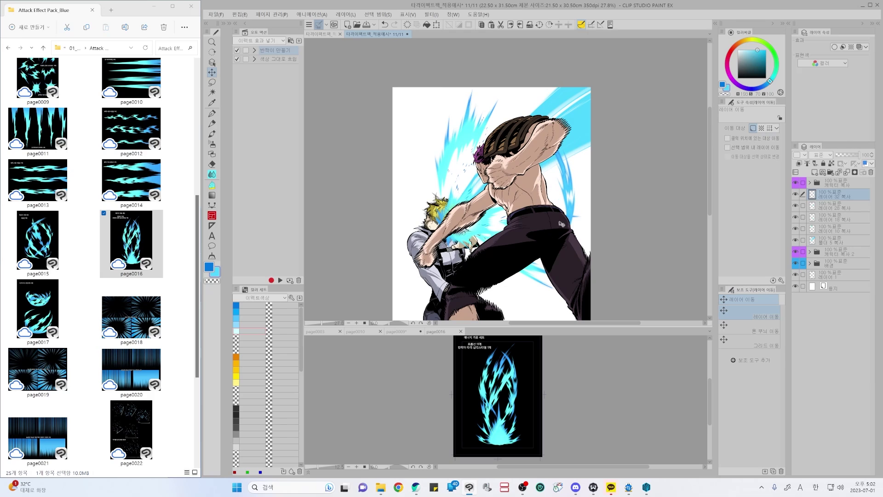
key(ctrl+t)
drag(612, 163, 649, 196)
drag(598, 185, 478, 237)
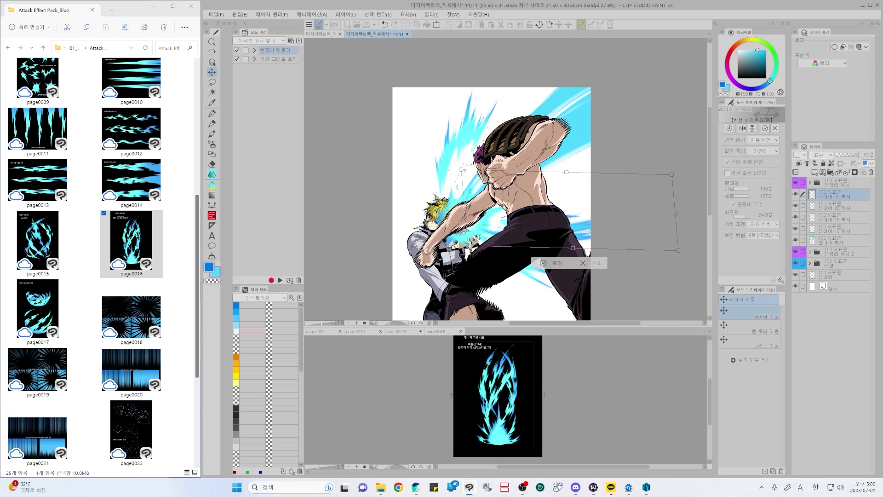
drag(665, 201, 698, 146)
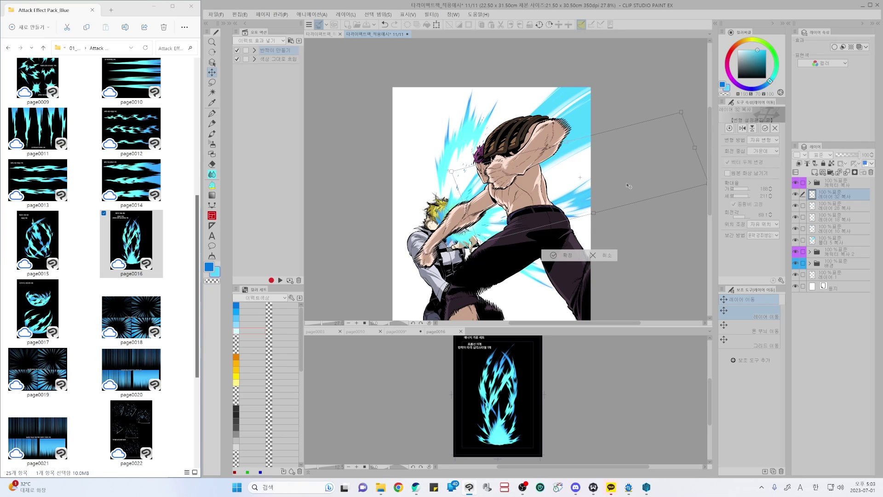
drag(667, 208, 671, 202)
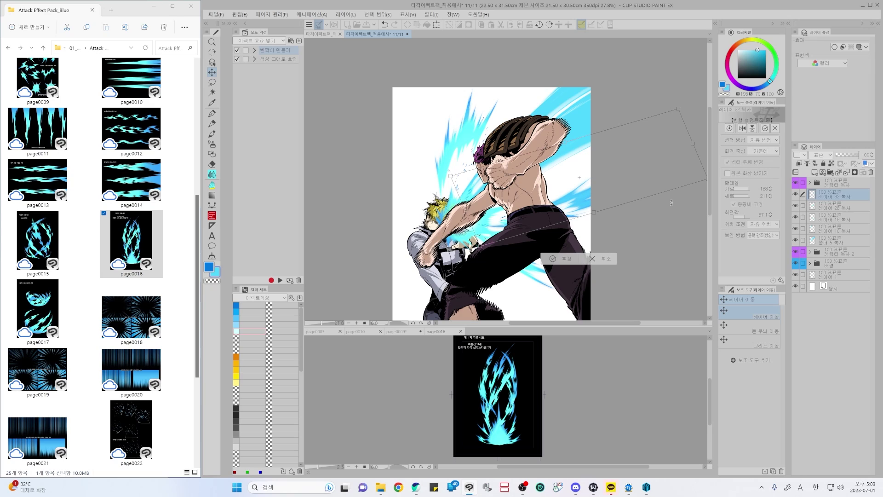
key(Return)
- Duplicate the streak layer and move the copy to the blue spikes above the blond man's head
key(ctrl+c)
key(ctrl+v)
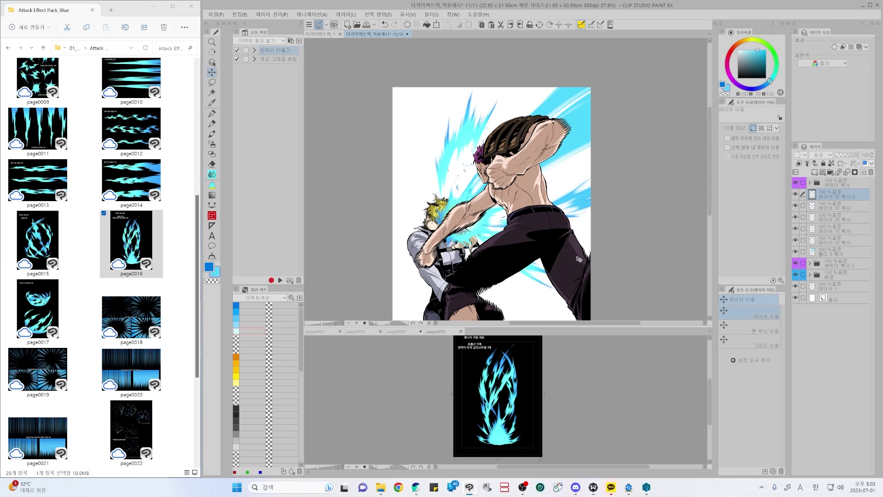
mouse_move(579, 279)
mouse_down()
mouse_move(585, 167)
mouse_move(519, 262)
mouse_move(557, 253)
mouse_up()
mouse_move(516, 176)
mouse_down()
mouse_move(510, 161)
mouse_move(382, 157)
mouse_move(414, 115)
mouse_move(450, 111)
mouse_move(473, 131)
mouse_move(476, 117)
mouse_up()
- Flip, stretch and rotate the duplicated streak so it rises through the spikes above the blond man's head
key(ctrl+t)
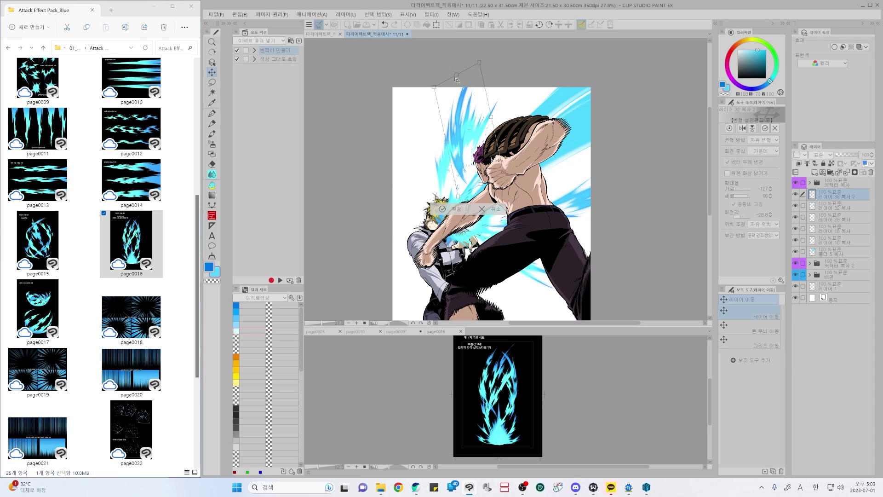
drag(455, 75, 468, 30)
drag(472, 110, 456, 101)
mouse_move(543, 113)
mouse_down()
mouse_move(523, 139)
mouse_move(534, 136)
mouse_up()
drag(478, 140, 503, 112)
drag(433, 60, 437, 58)
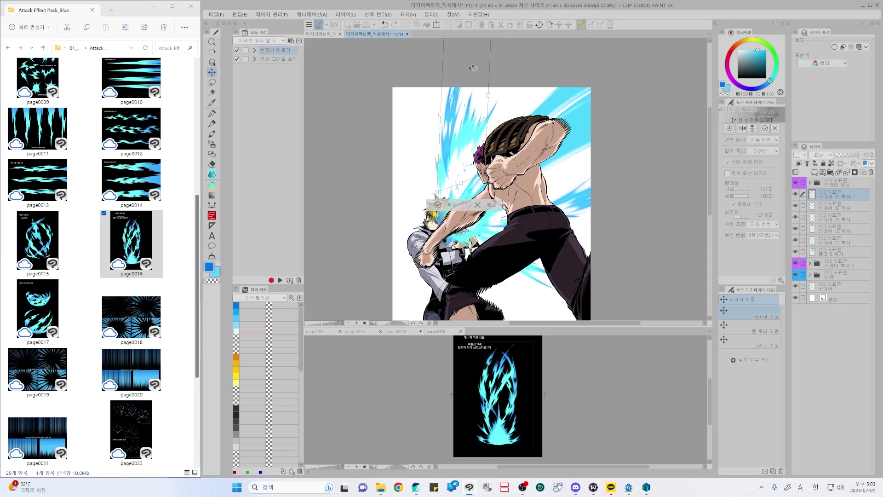
mouse_move(472, 118)
mouse_down()
mouse_move(476, 128)
mouse_move(541, 114)
mouse_up()
key(Return)
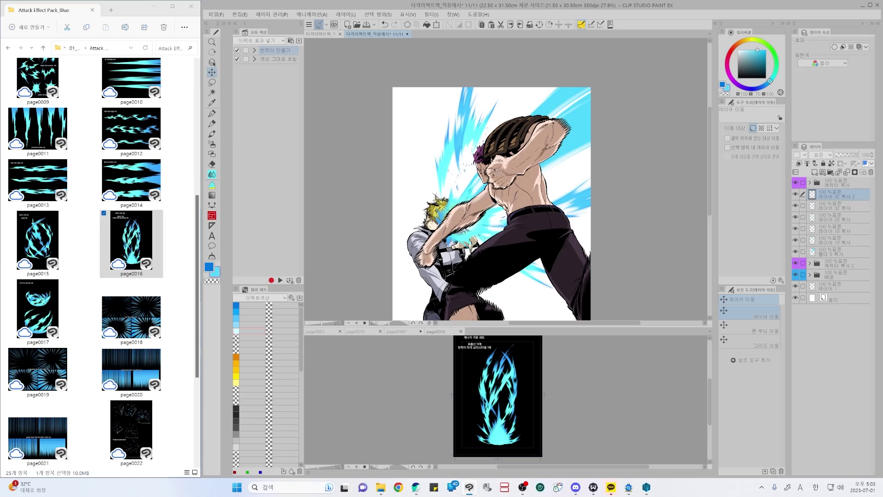
- Soft-erase the lower end of the duplicated streak, then lock its transparent pixels and airbrush it with the sampled light cyan
key(e)
drag(466, 151, 460, 183)
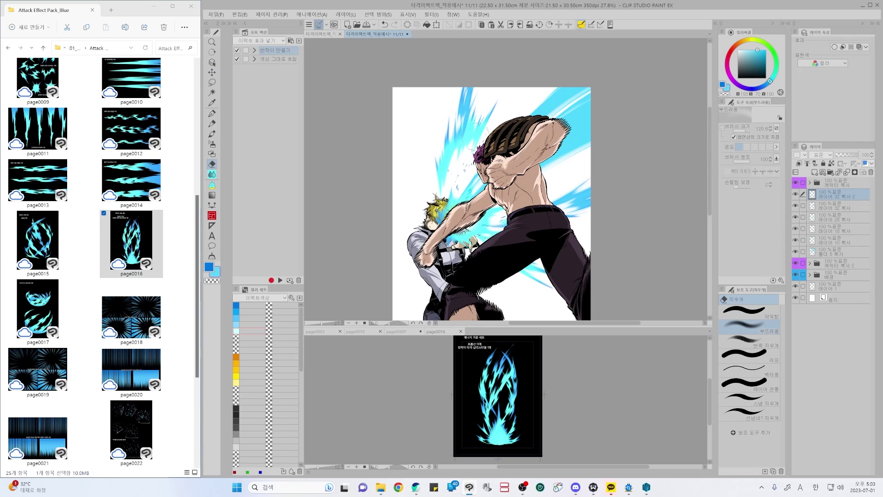
key(x)
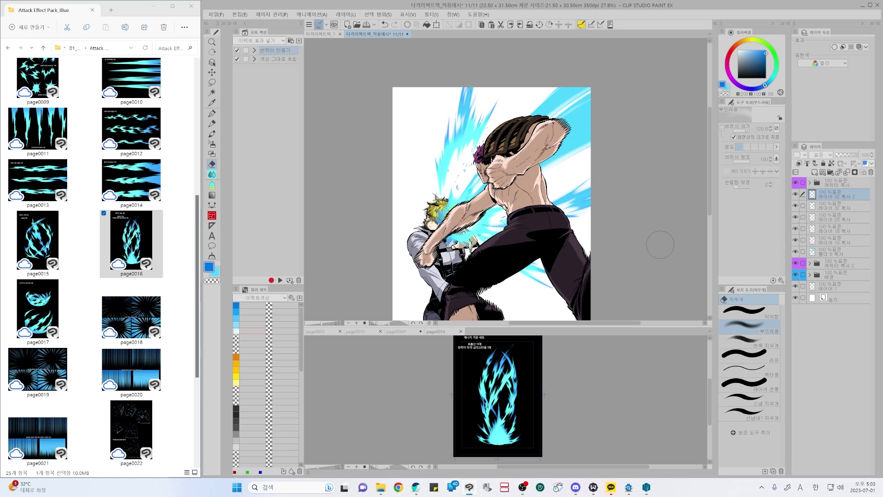
key(b)
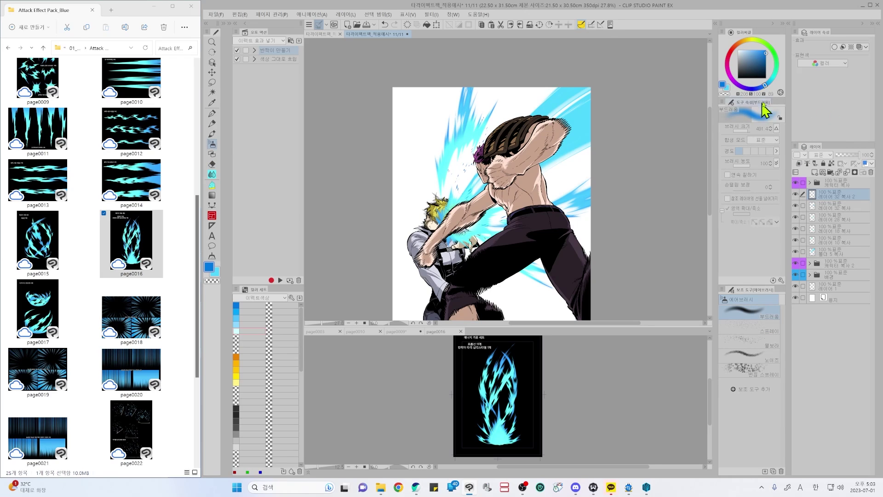
alt+click(470, 134)
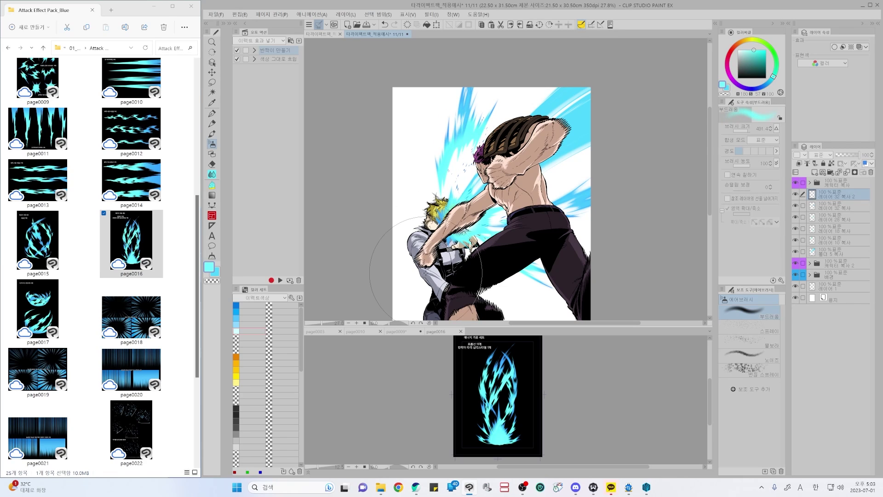
click(831, 162)
mouse_move(470, 124)
mouse_down()
mouse_move(437, 124)
mouse_move(463, 149)
mouse_up()
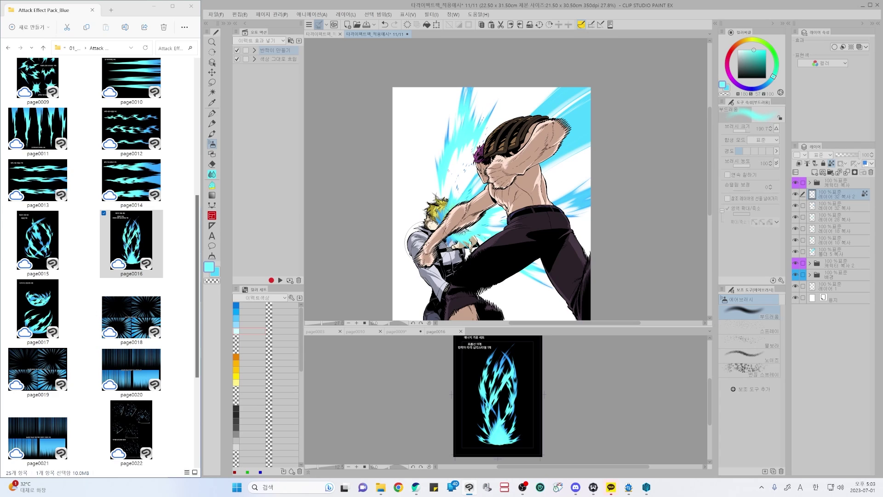
- Merge the recoloured streak with the spike layer above the blond man's head and check the merged layer by toggling its visibility
click(830, 208)
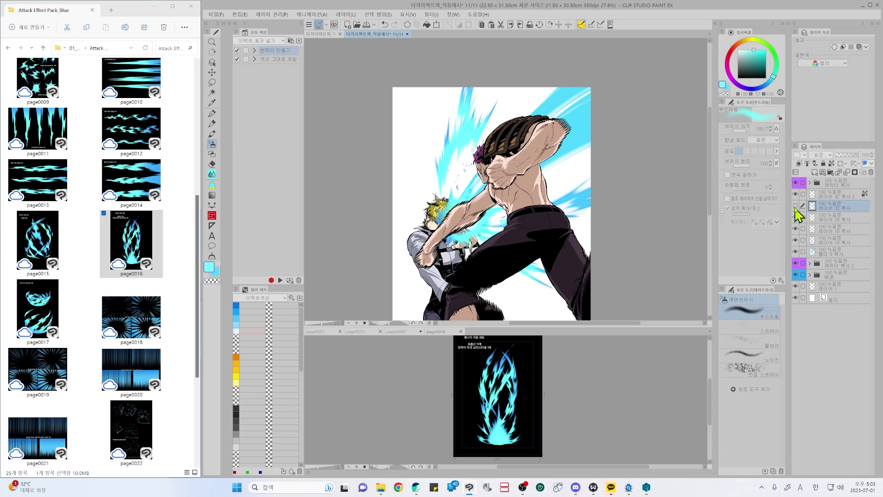
key(ctrl+shift)
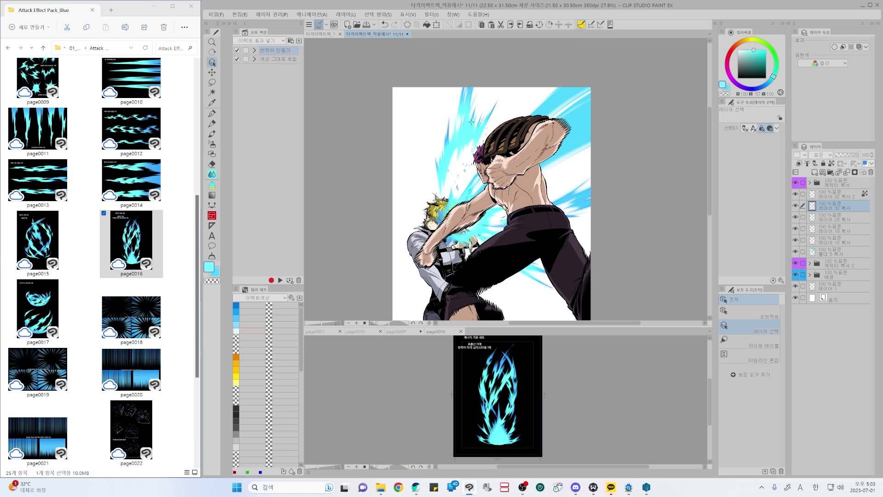
ctrl+shift+click(437, 176)
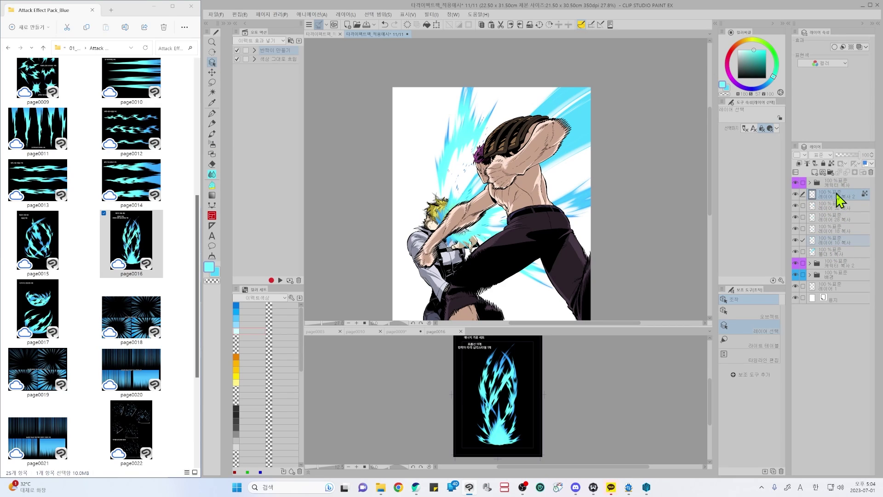
mouse_move(836, 192)
mouse_down()
mouse_move(832, 250)
mouse_move(836, 200)
mouse_up()
key(alt+shift+e)
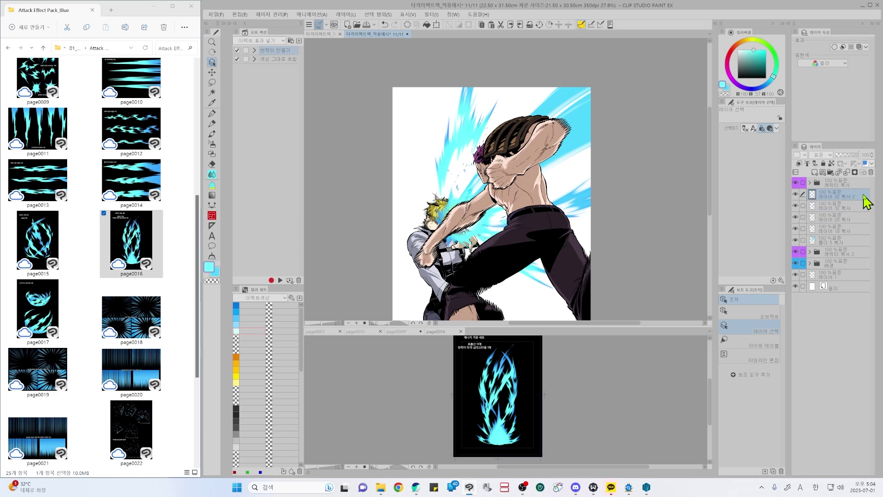
click(796, 195)
click(796, 194)
- Copy another streak layer from page0016 and paste it into the illustration as a new layer
key(p)
click(548, 406)
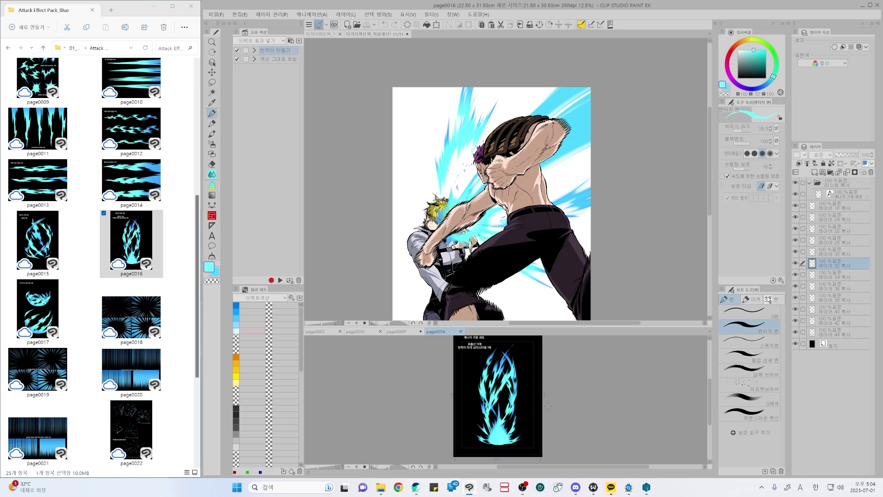
key(k)
click(547, 168)
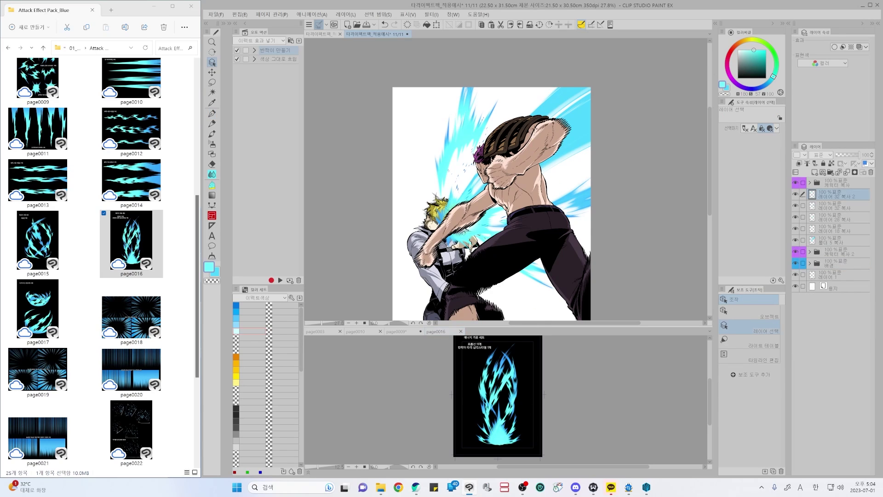
- Enlarge and tilt the newly pasted streak, placing it behind the muscular man's head so it fans out above him
drag(547, 193, 543, 214)
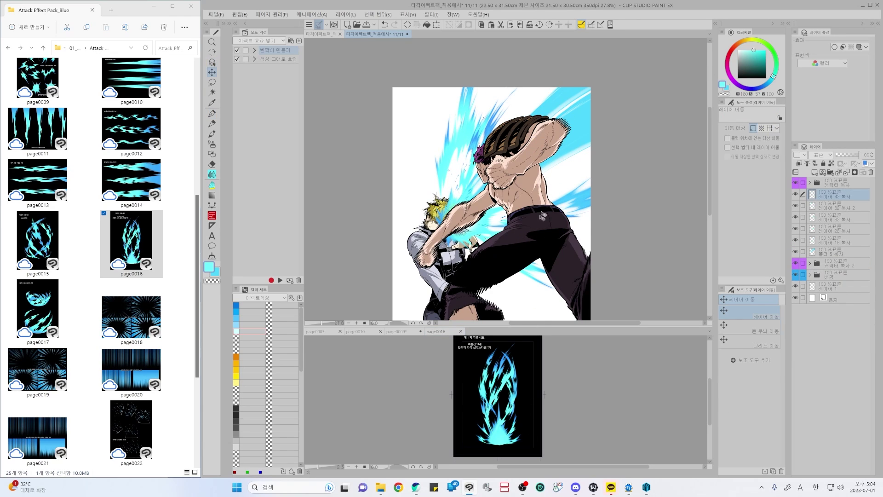
key(ctrl+t)
drag(520, 87, 547, 28)
drag(568, 69, 574, 81)
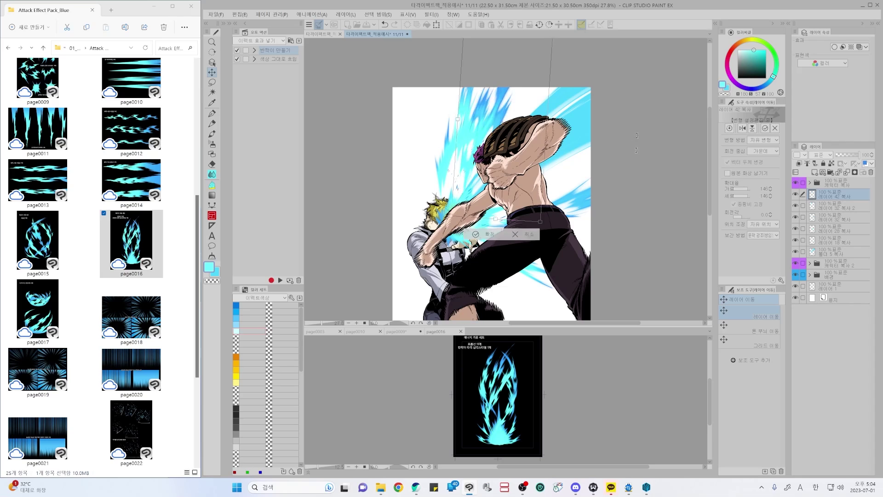
drag(506, 177, 532, 154)
drag(645, 134, 643, 143)
drag(533, 153, 537, 152)
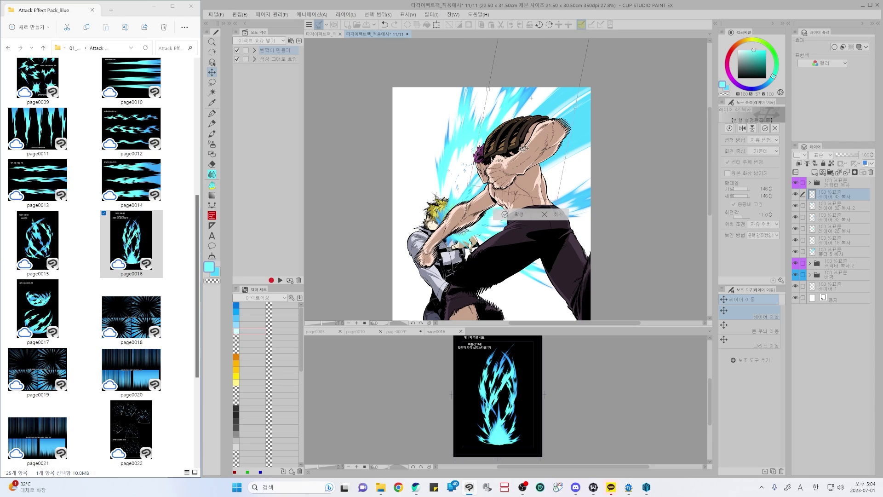
drag(670, 127, 607, 147)
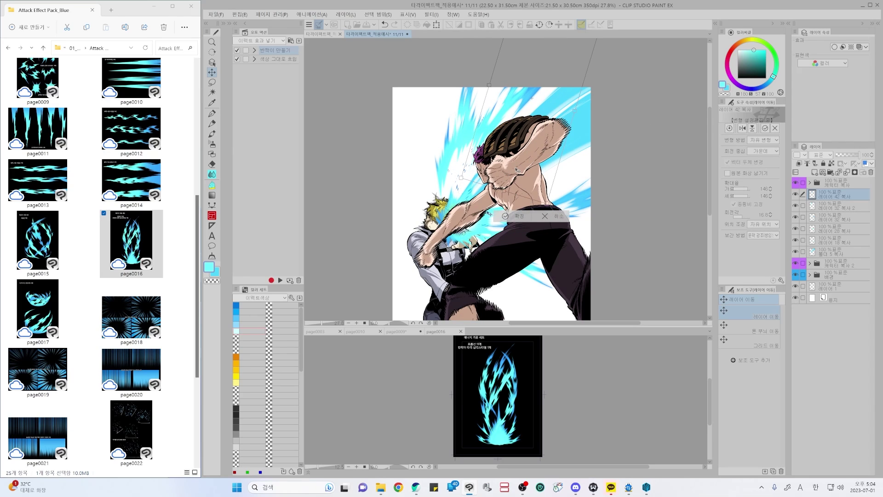
key(Return)
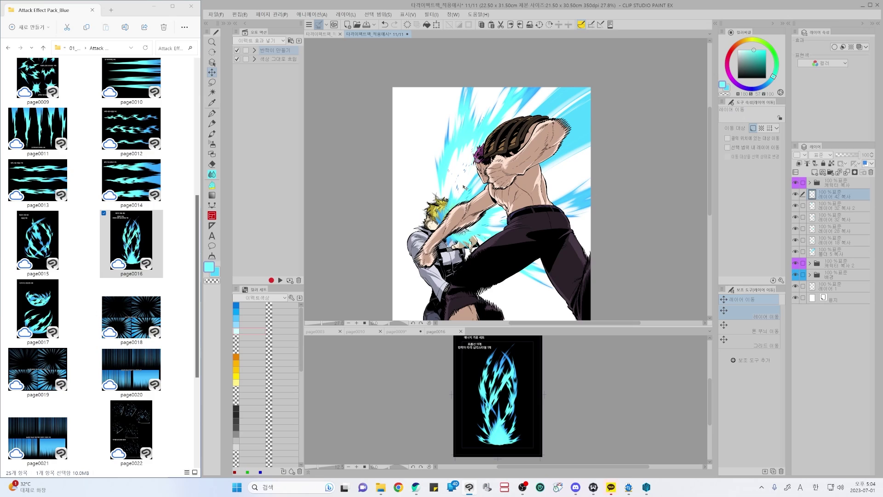
- Collapse the uppermost character folder in the layer list and make it the selected layer
key(p)
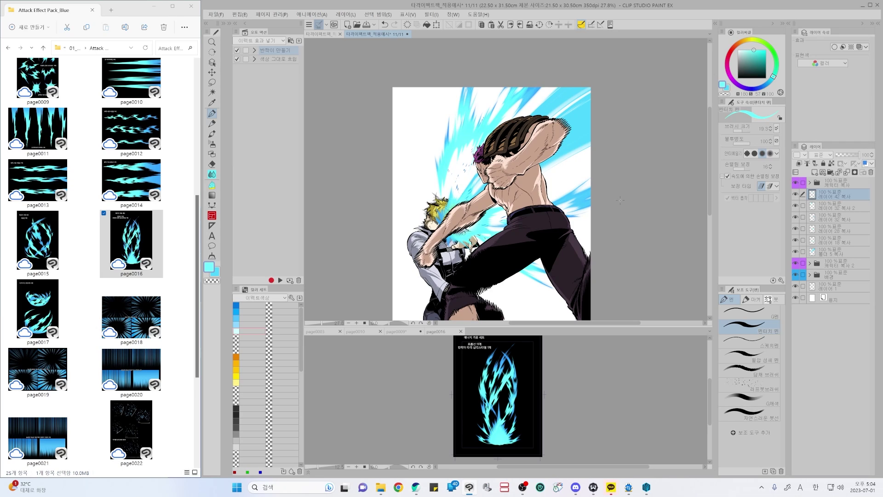
ctrl+shift+click(459, 266)
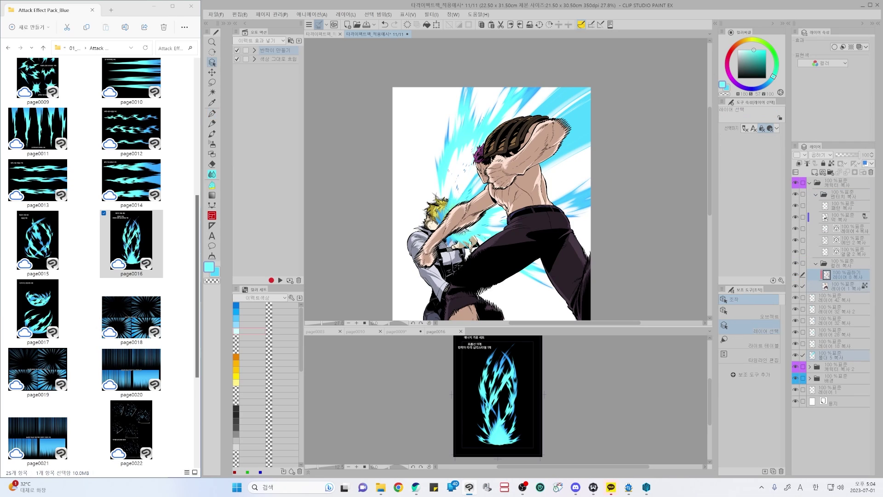
click(811, 189)
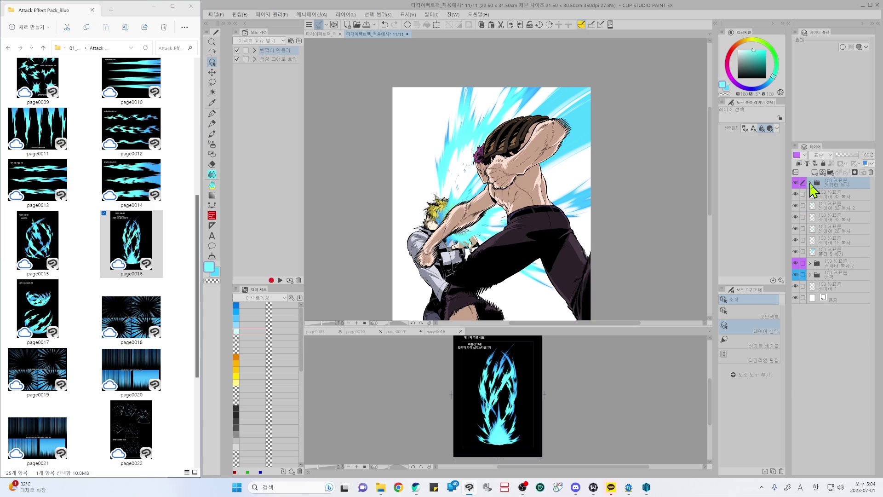
- Add a new empty layer above the uppermost character folder, and paste a streak layer copied from page0016 on top of it
click(810, 183)
key(ctrl+shift+n)
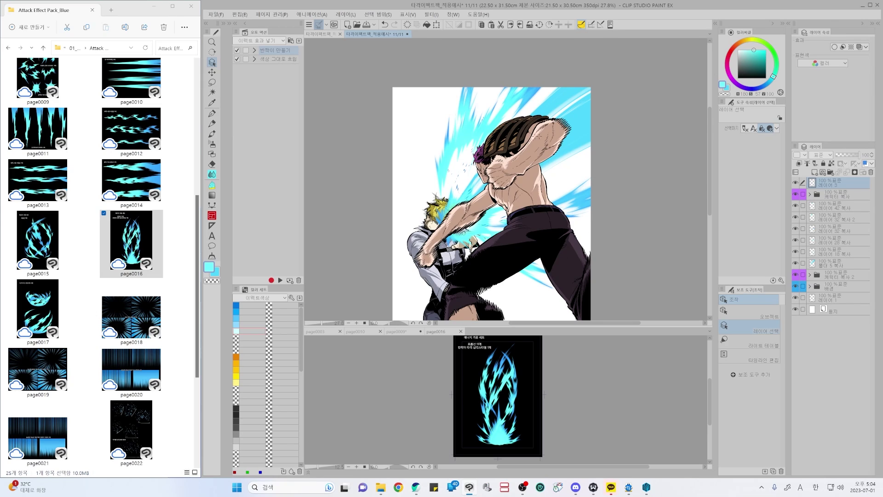
click(528, 400)
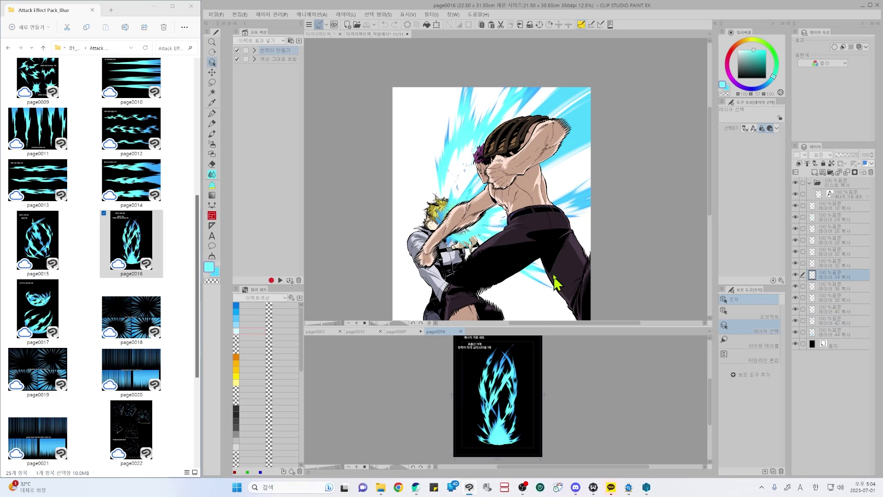
click(529, 237)
key(ctrl+v)
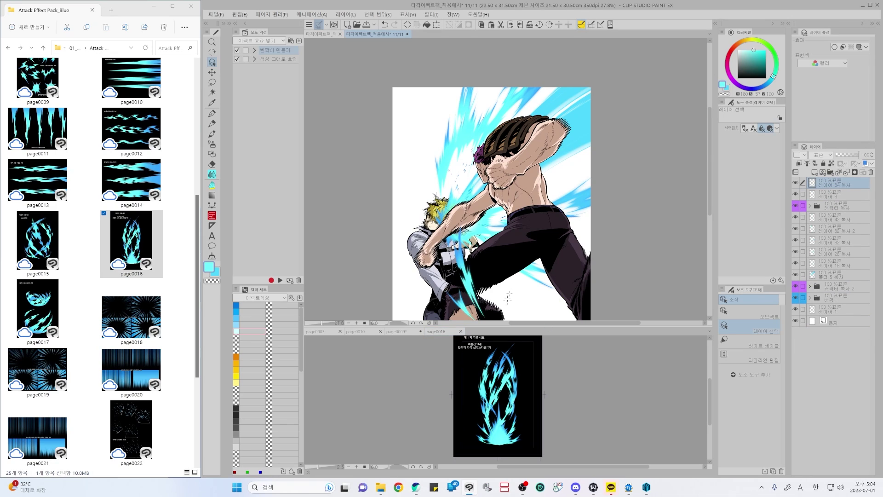
- Move, enlarge and rotate the pasted streak nearly horizontal so it sweeps along the punching arm and past the muscular man's waist
key(k)
drag(646, 254, 689, 205)
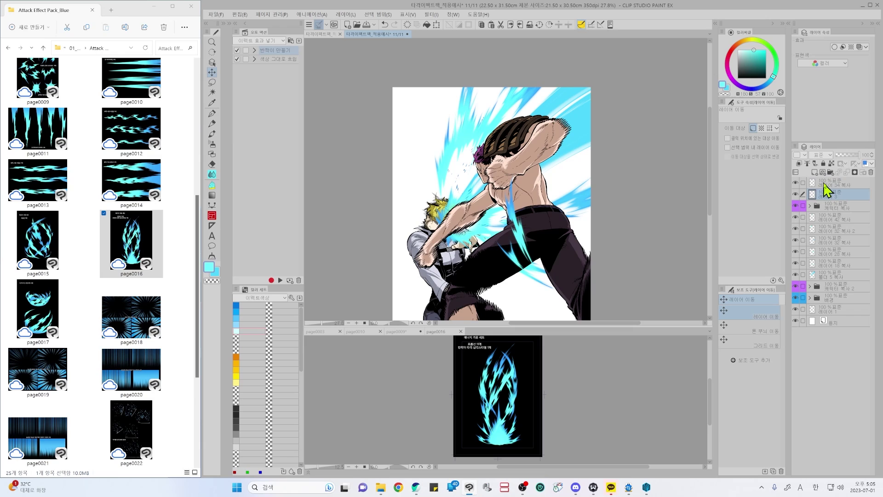
drag(519, 258, 487, 260)
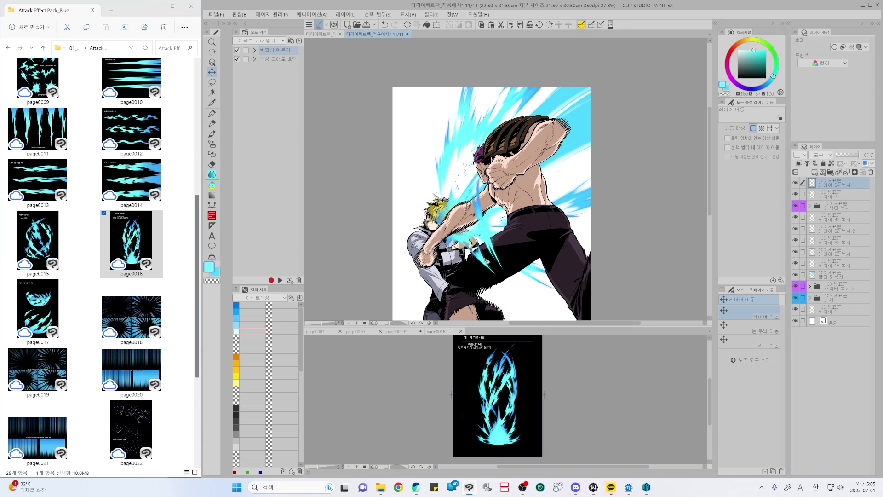
key(ctrl+t)
drag(497, 162, 655, 159)
drag(606, 220, 595, 227)
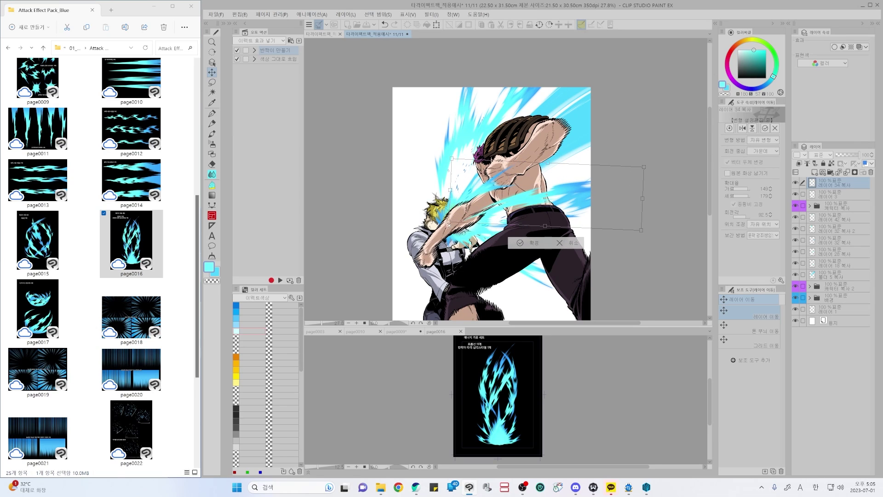
drag(574, 189, 587, 200)
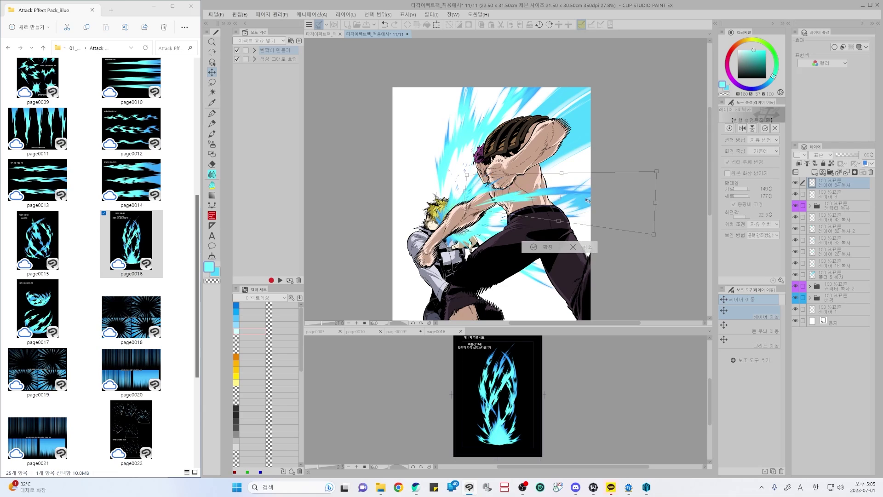
drag(466, 191, 475, 199)
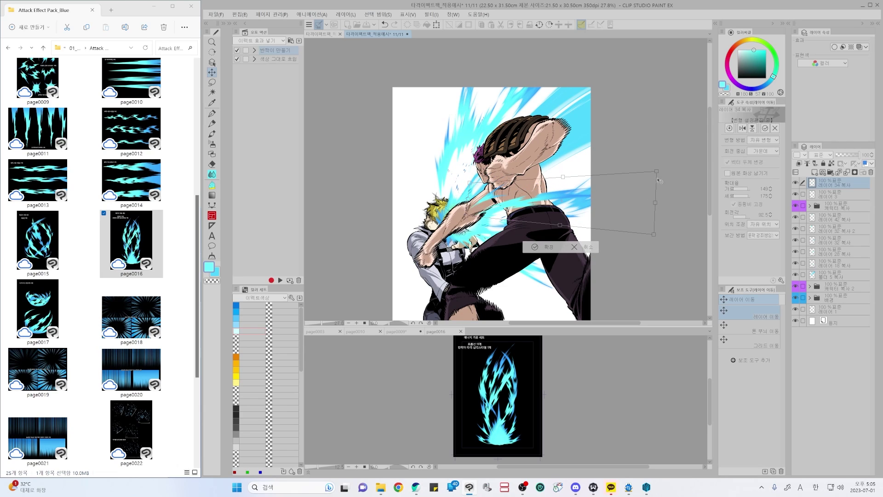
drag(655, 203, 653, 162)
mouse_move(592, 191)
mouse_down()
mouse_move(613, 179)
mouse_move(590, 195)
mouse_move(549, 191)
mouse_move(564, 193)
mouse_up()
key(Return)
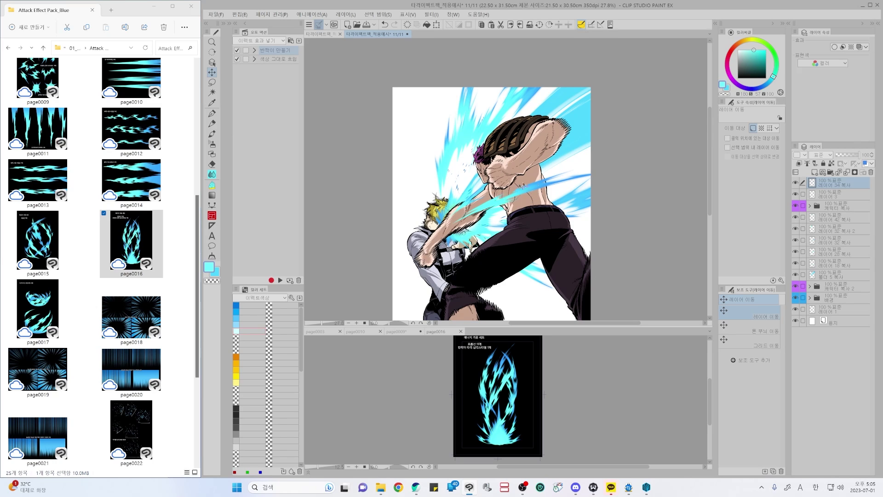
- Check the pasted streak by toggling its visibility, and choose the rough airflow decoration brush for the empty layer beneath it
scroll(576, 236, down, 2)
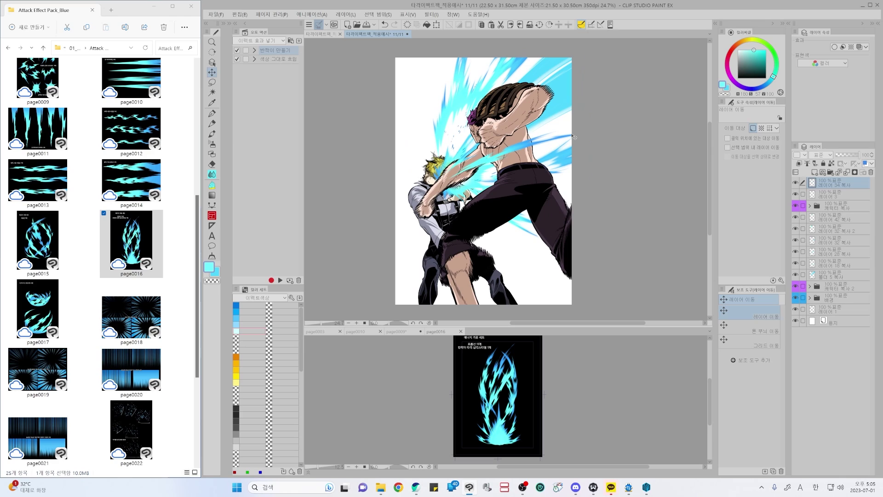
click(822, 197)
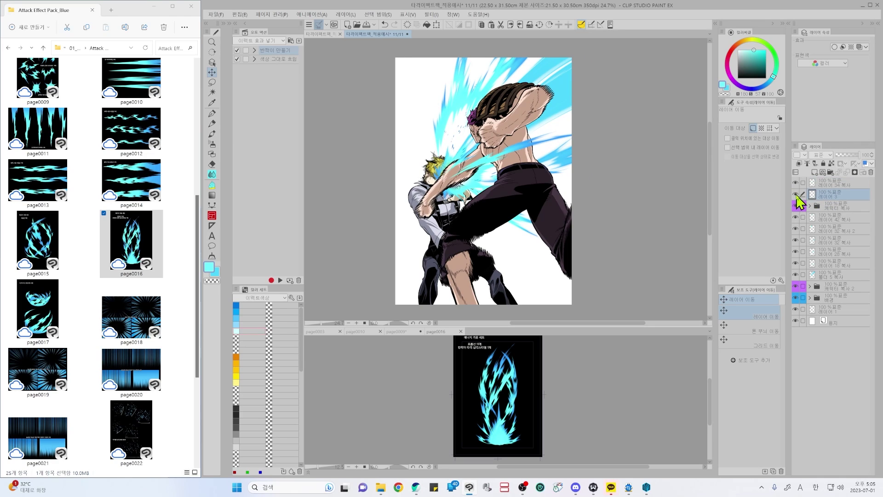
click(795, 194)
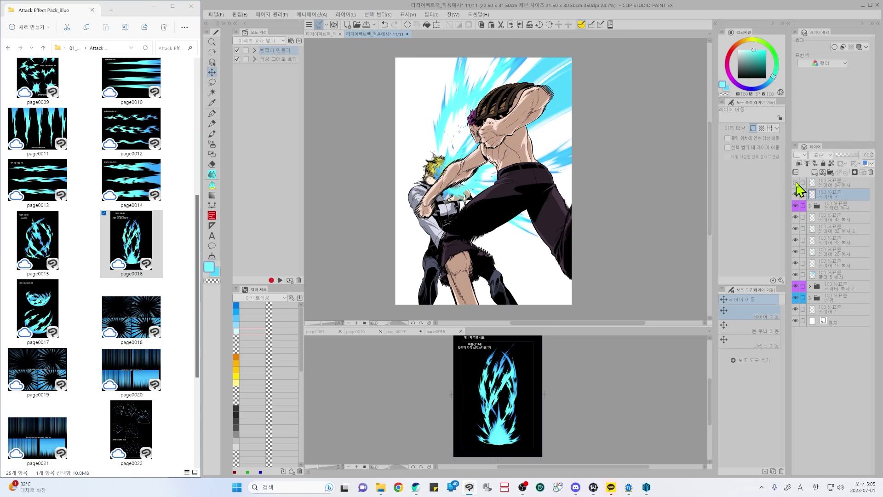
click(795, 194)
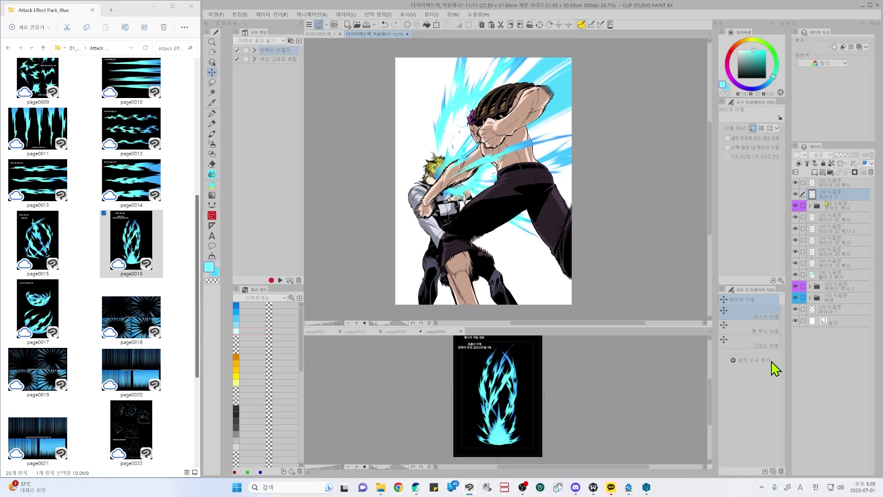
key(b)
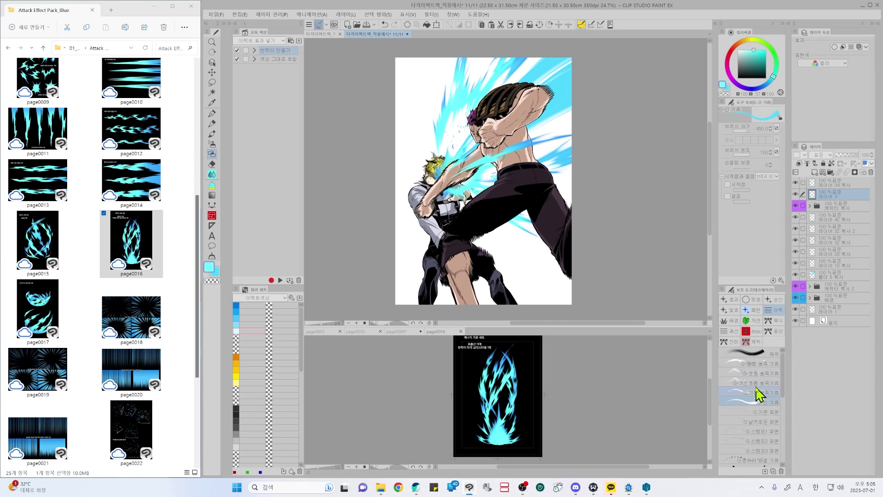
click(768, 384)
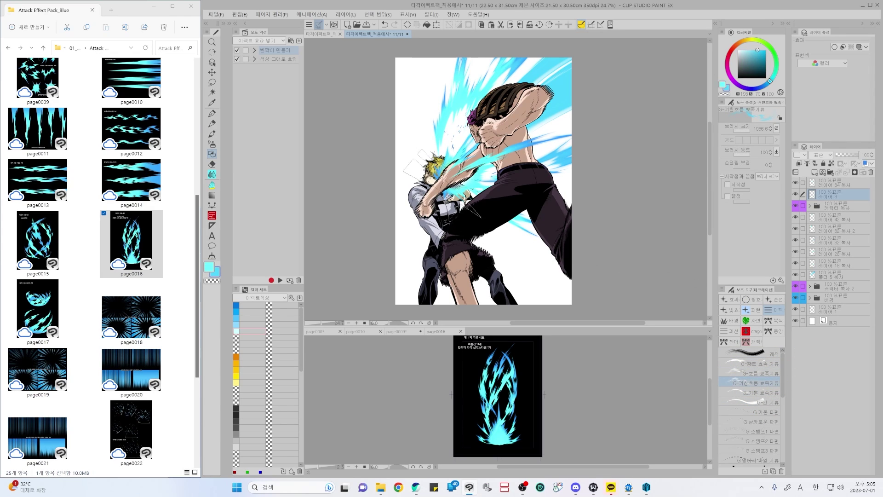
drag(441, 214, 736, 286)
key(ctrl+z)
key(ctrl+z)
drag(439, 228, 699, 286)
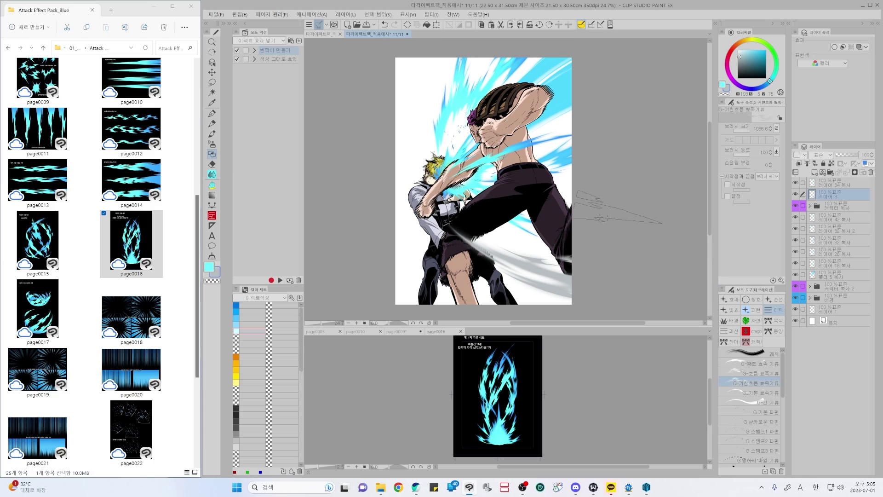
key(ctrl+z)
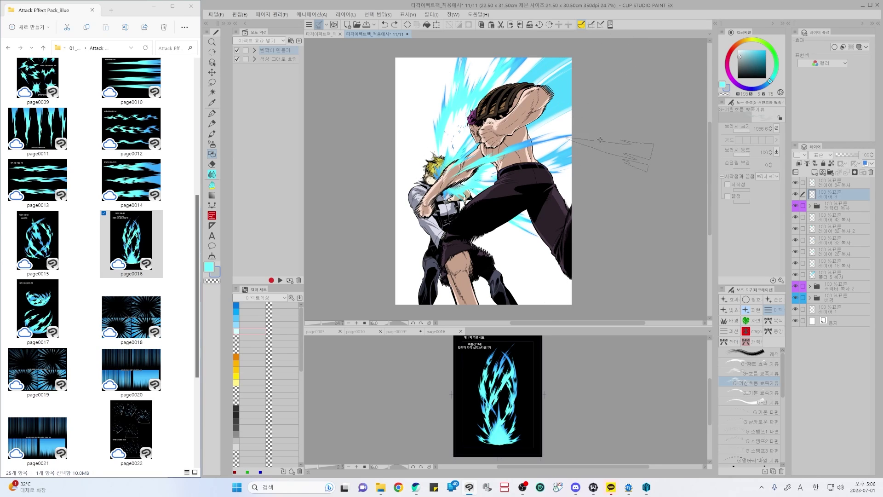
drag(453, 207, 571, 232)
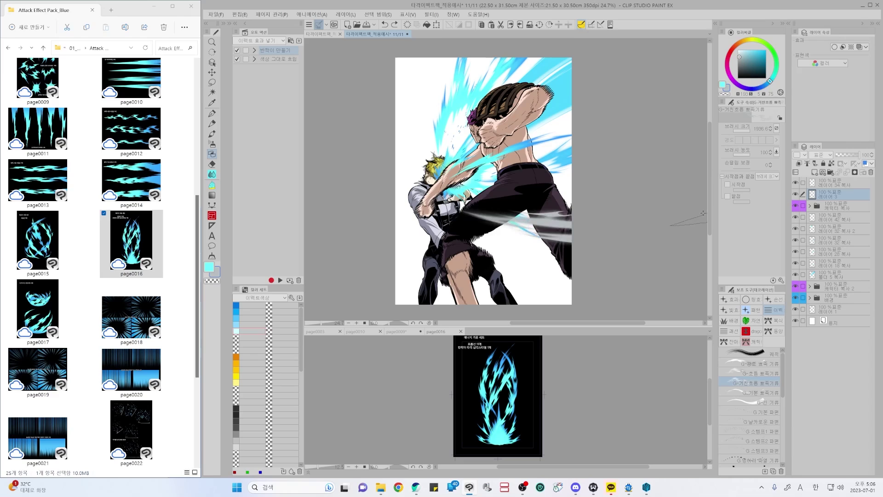
drag(407, 168, 428, 36)
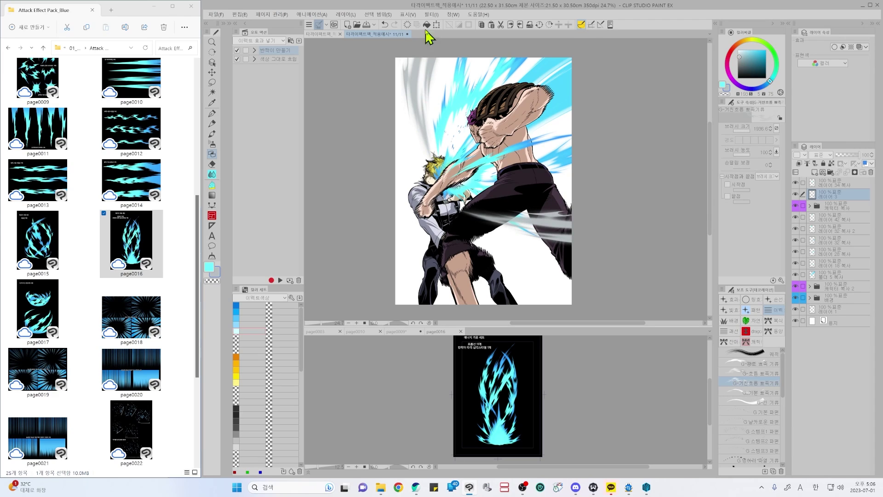
key(ctrl+z)
drag(429, 160, 398, 51)
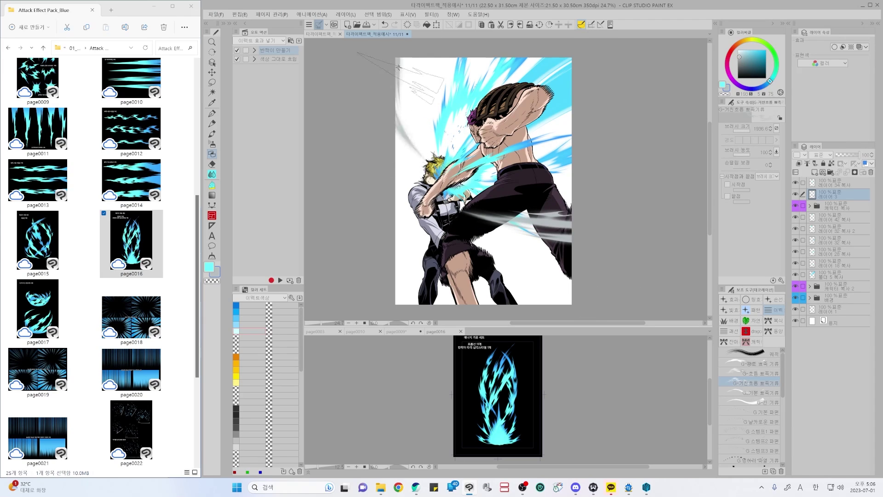
key(ctrl+z)
key(ctrl+z)
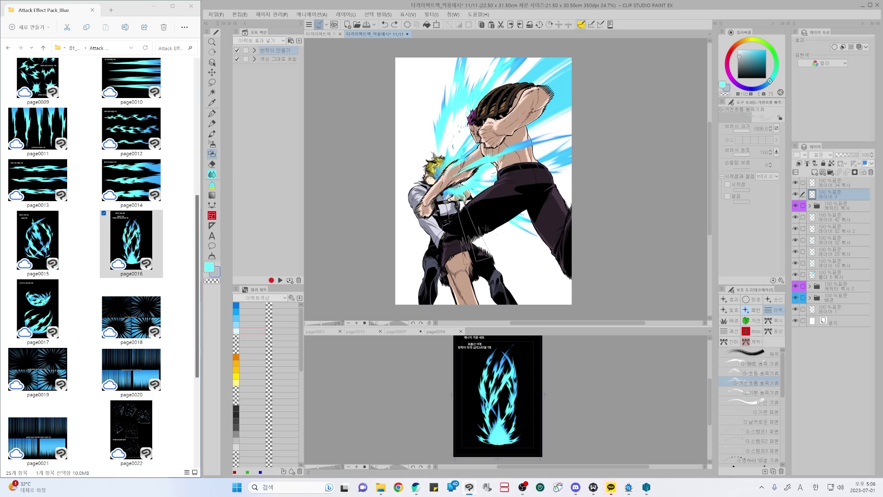
- Paint light grey airflow streaks radiating from the impact over the kicking leg, the upper-left and lower-left corners, the top background and the waist
drag(459, 227, 572, 274)
drag(416, 161, 396, 57)
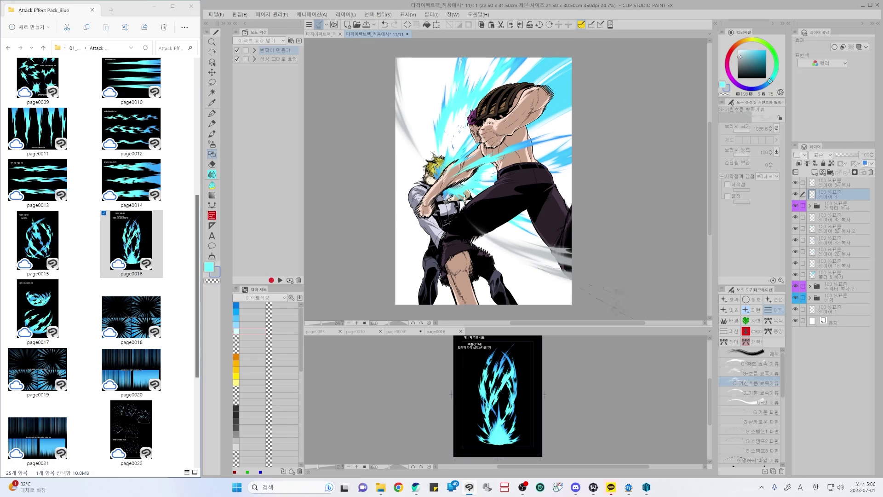
drag(488, 267, 612, 309)
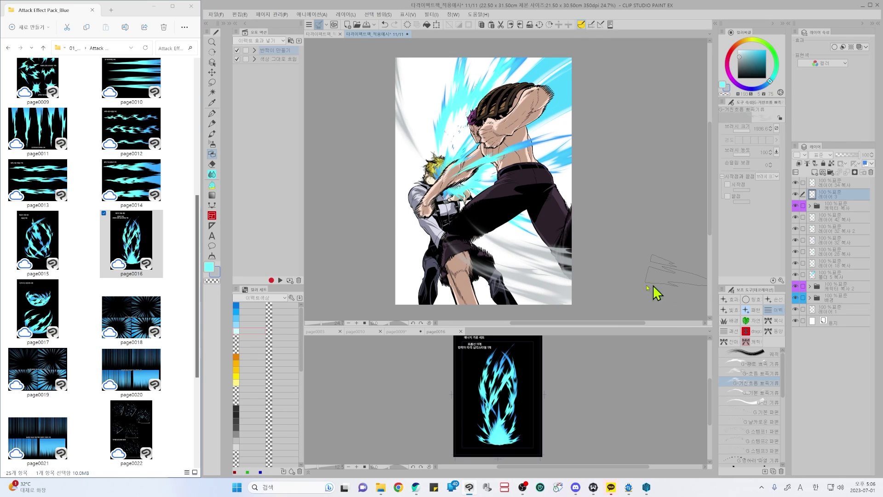
key(ctrl+z)
drag(444, 230, 404, 309)
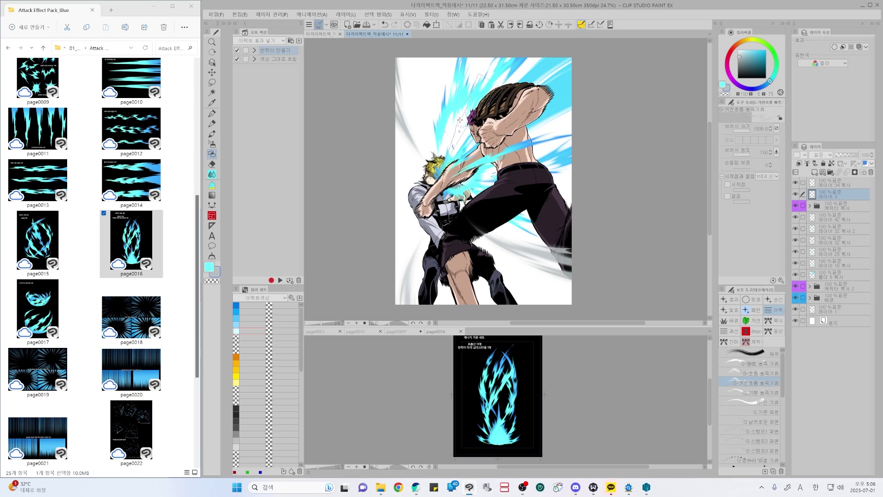
drag(452, 127, 508, 66)
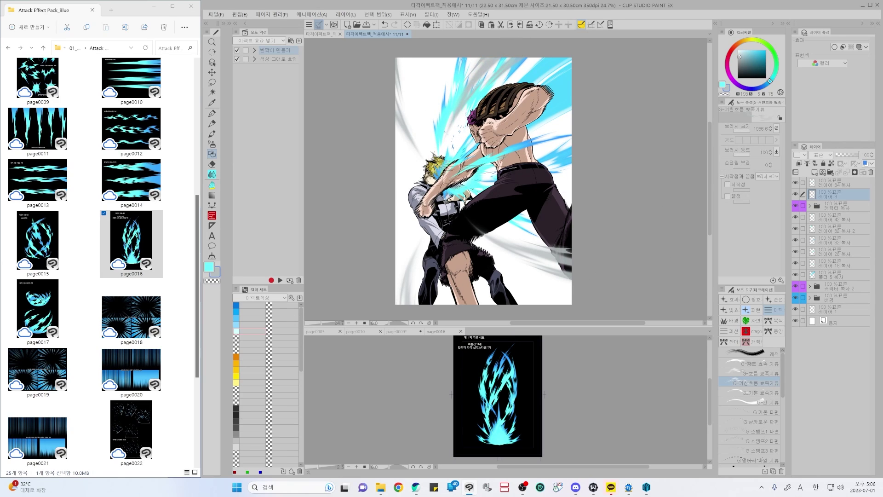
drag(482, 170, 571, 190)
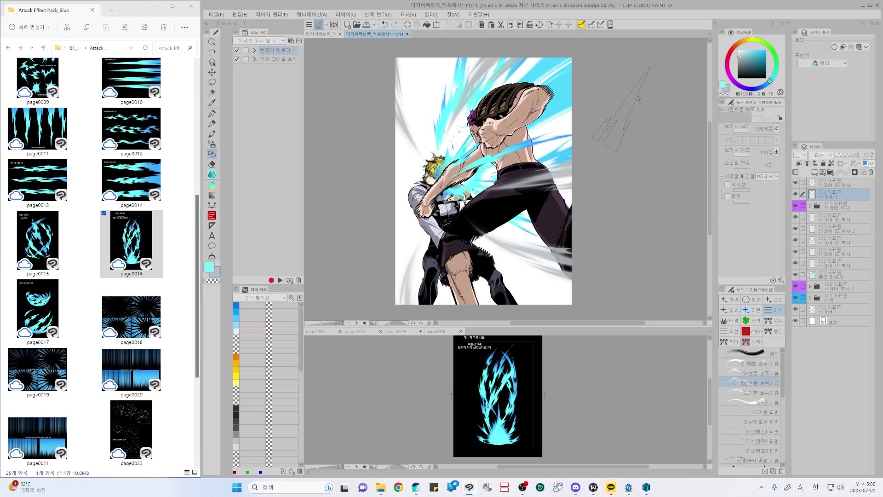
- Look through the remaining effect pack files and compare the focus-line bursts of page0018 and page0019
click(189, 329)
scroll(177, 328, down, 3)
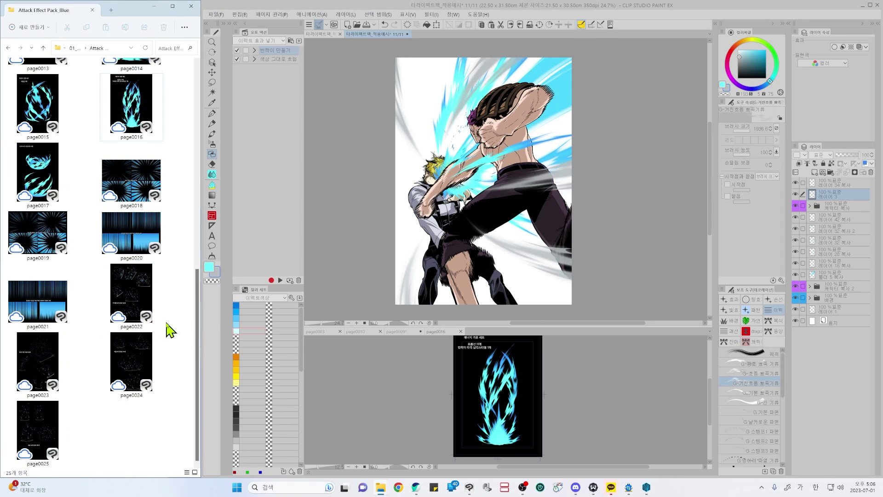
click(40, 231)
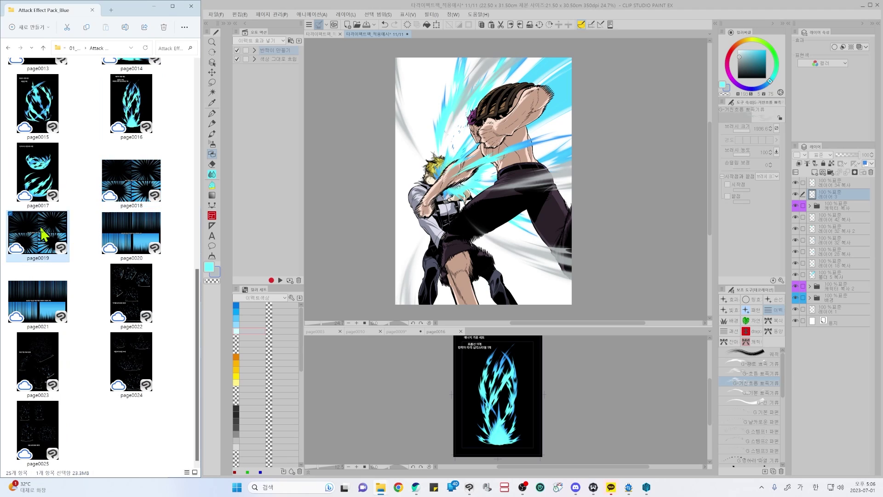
click(140, 193)
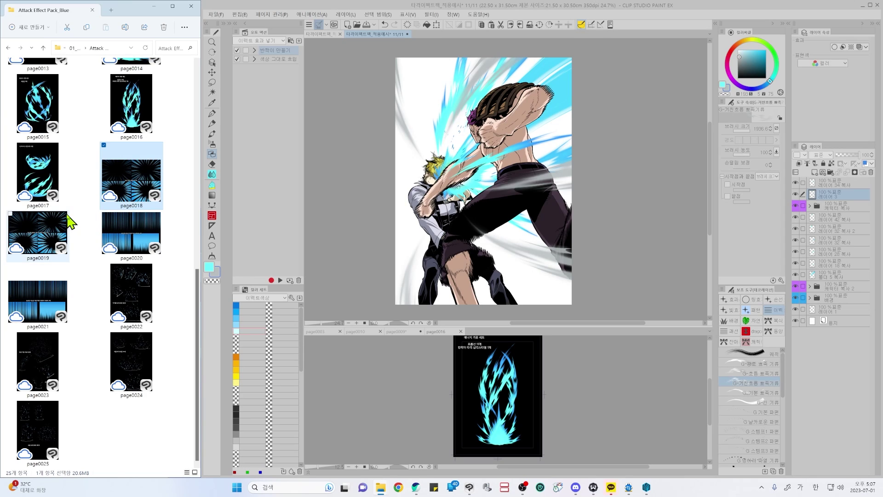
click(50, 237)
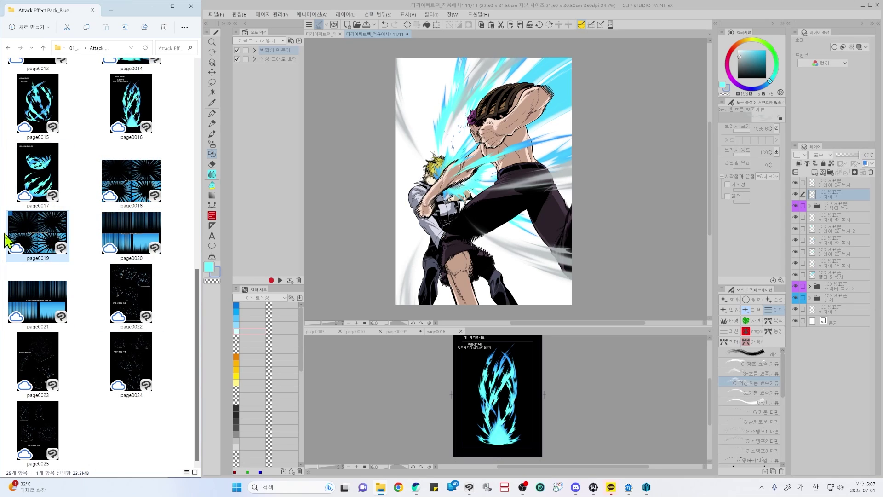
click(152, 191)
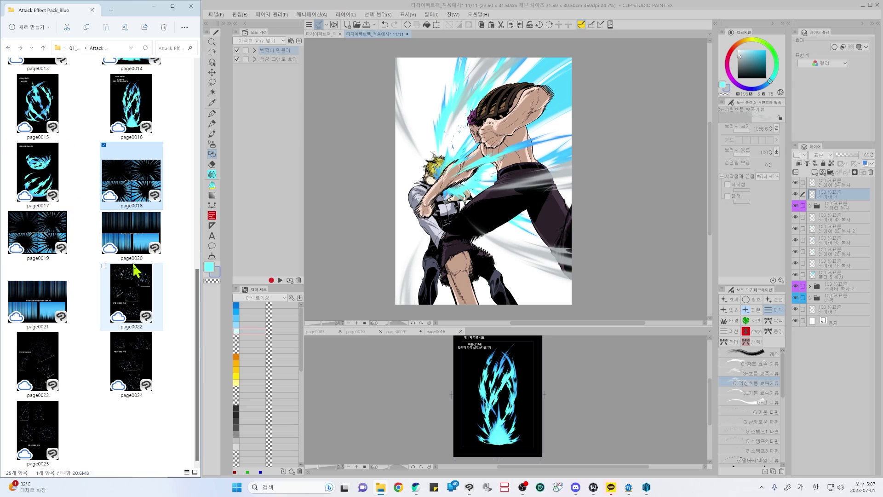
click(134, 230)
click(134, 189)
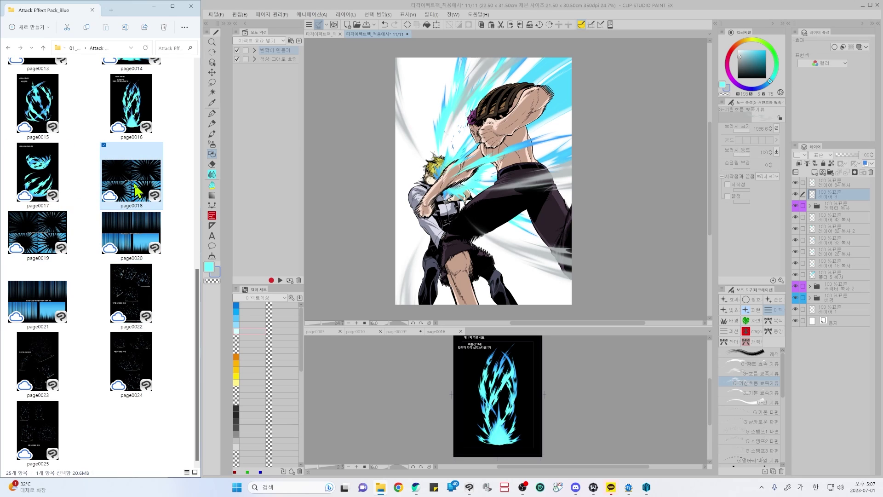
click(58, 239)
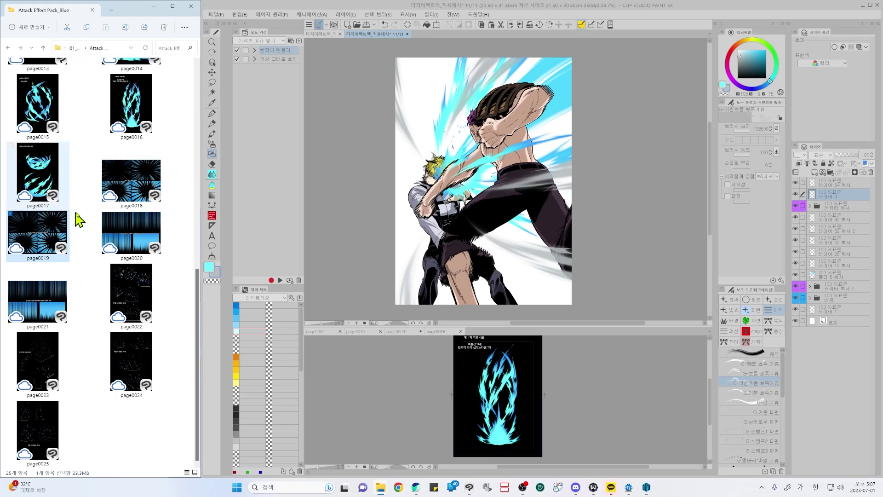
- Open page0018 alongside the illustration and select the gradient and focus-line layers of one of its lower bursts
click(144, 189)
drag(144, 190, 504, 348)
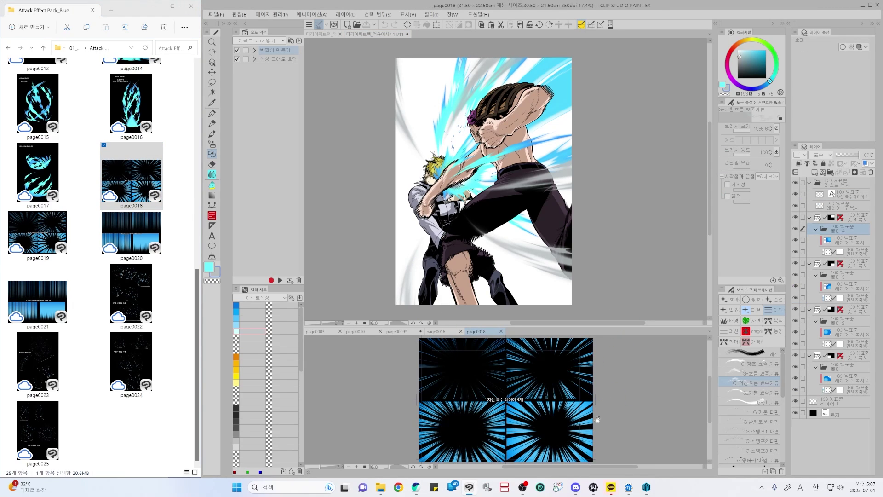
scroll(548, 417, up, 2)
drag(540, 394, 512, 380)
key(ctrl+shift)
click(508, 376)
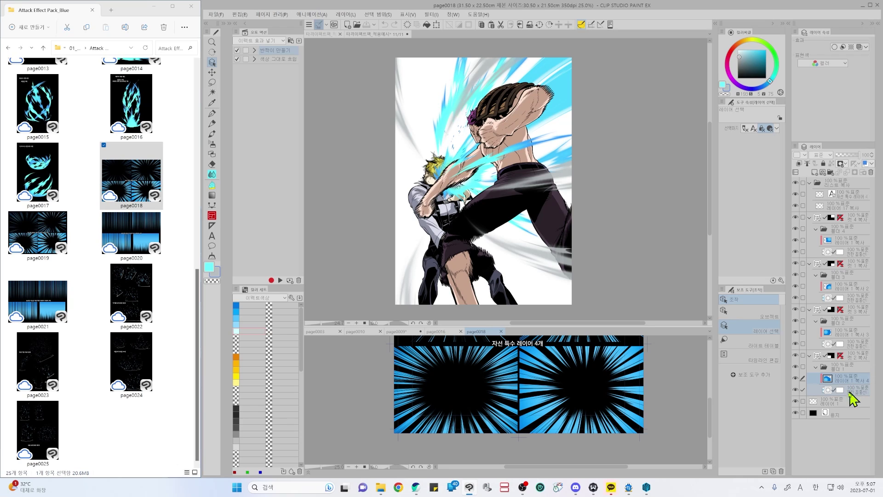
- Copy only the focus-line layer of page0018's lower burst and paste it into the background folder of the illustration
click(850, 390)
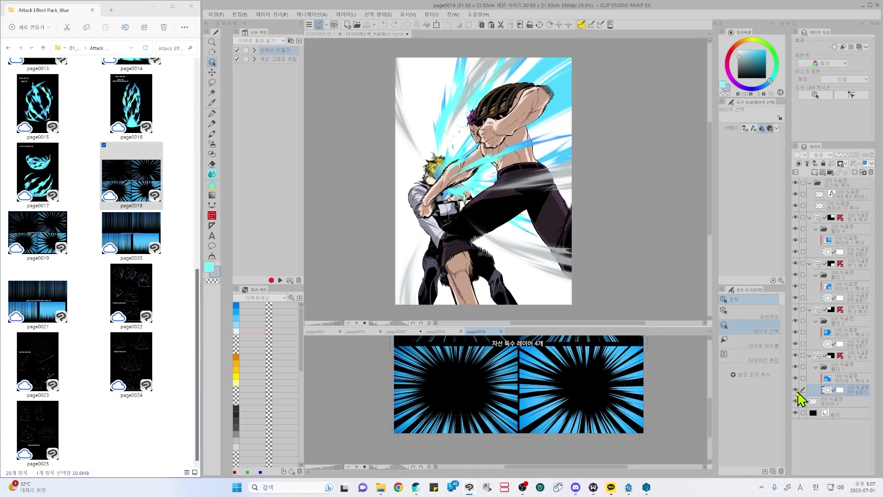
click(841, 390)
click(829, 390)
click(563, 230)
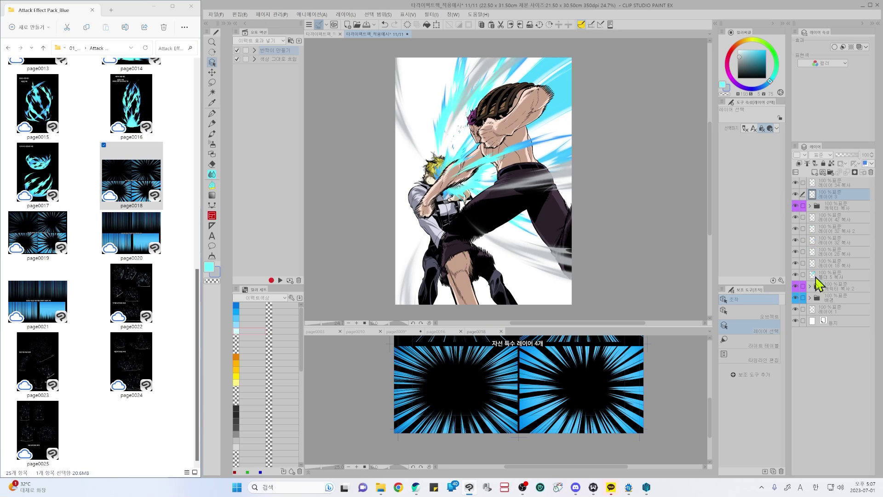
click(830, 300)
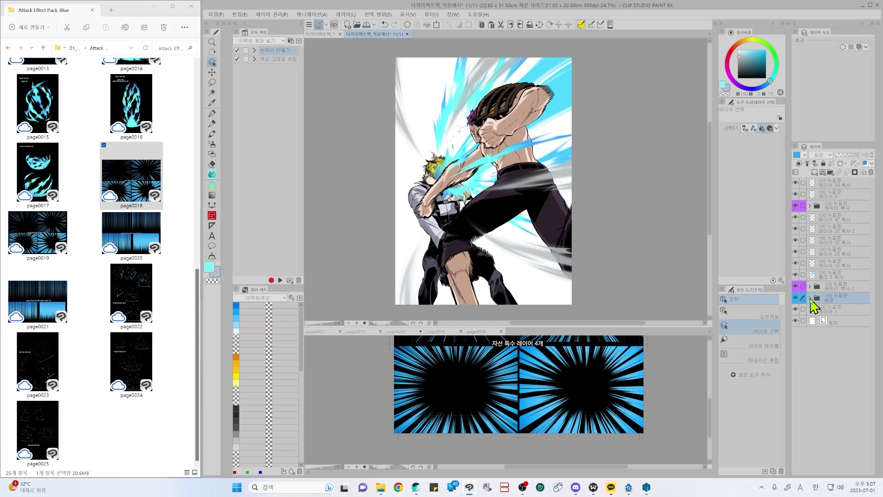
click(810, 298)
click(826, 311)
key(ctrl+v)
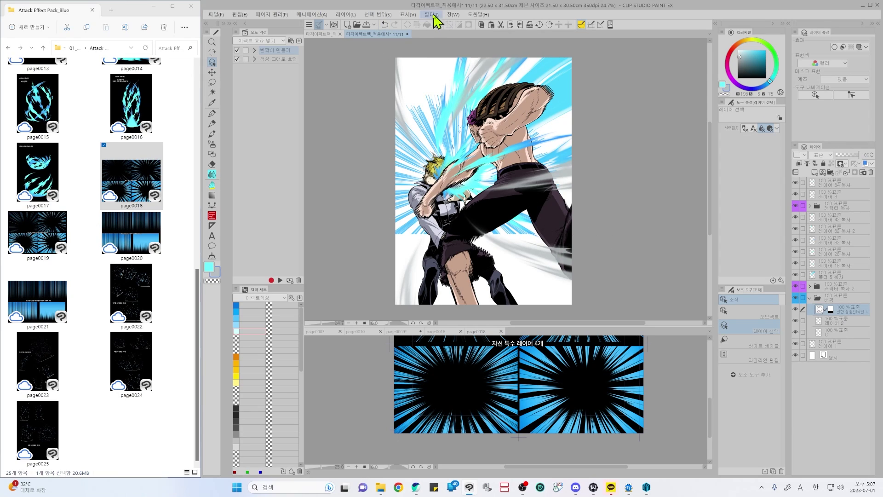
- Delete the layer mask from the pasted focus-line layer
click(345, 15)
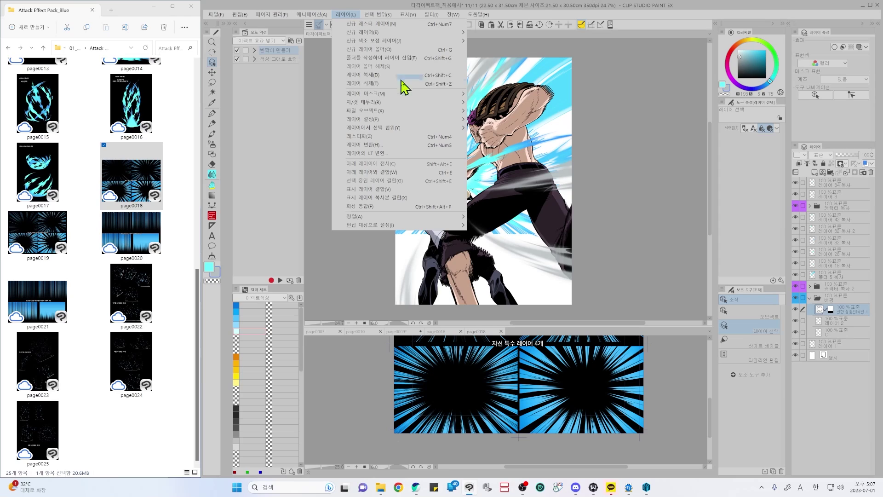
mouse_move(411, 98)
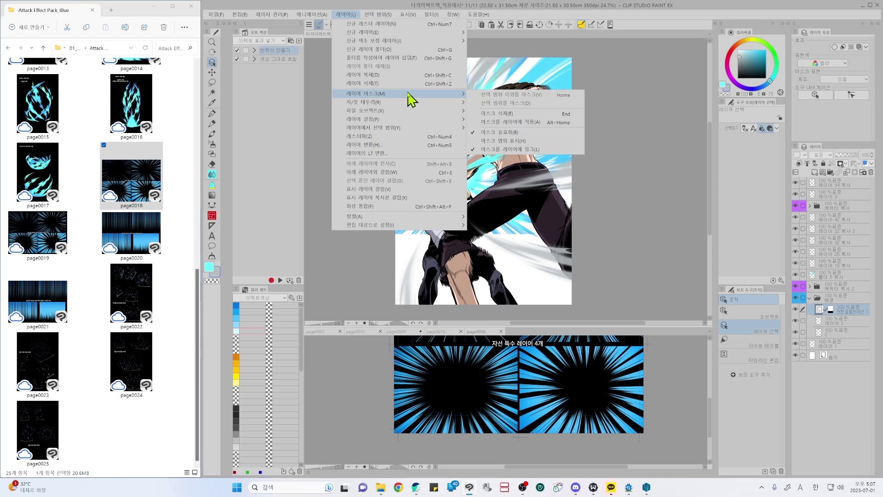
click(555, 115)
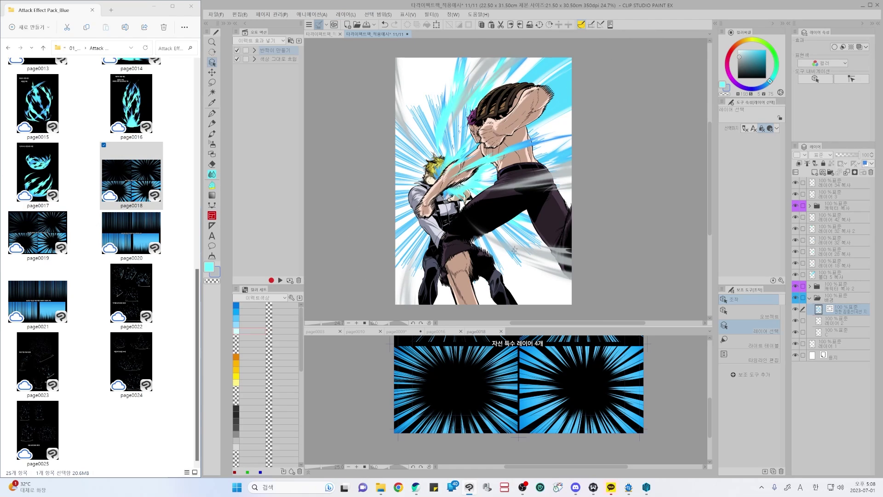
- Select the pasted focus lines as an object and change their main colour from blue to black
key(o)
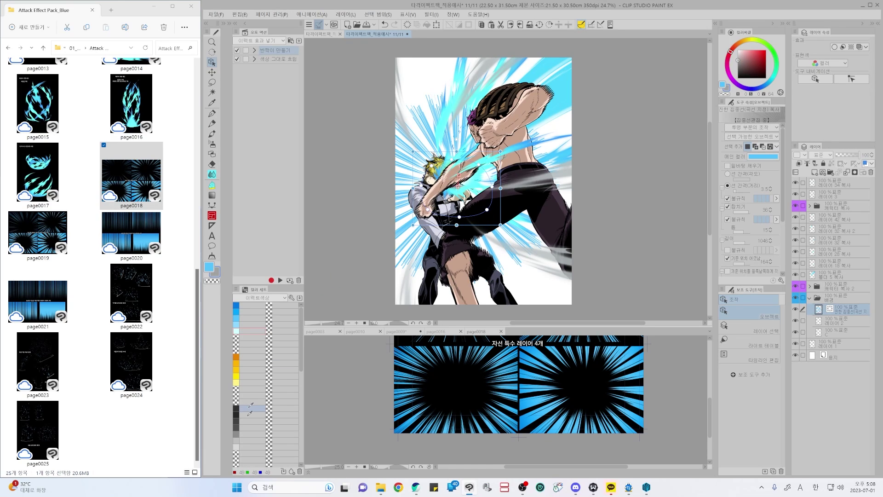
click(251, 407)
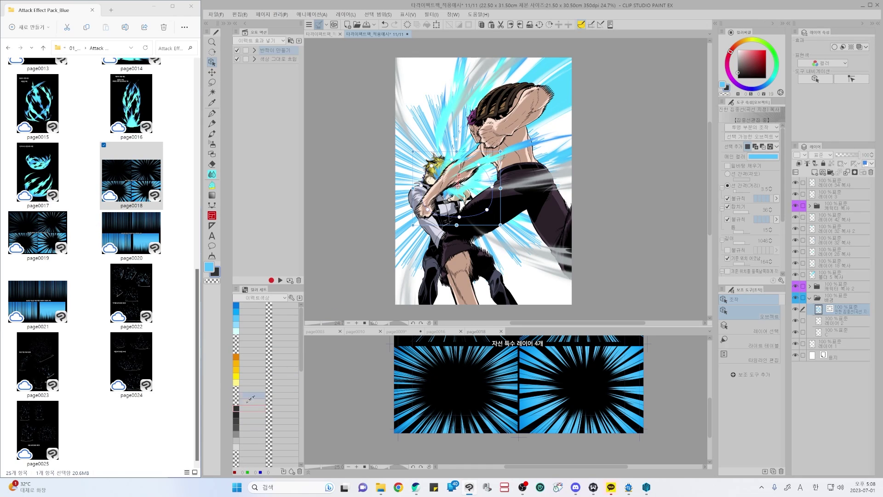
click(722, 85)
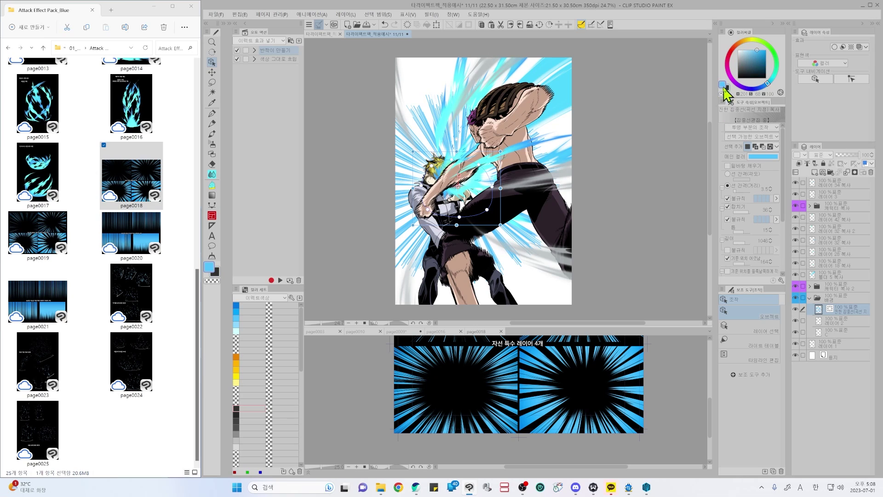
click(249, 405)
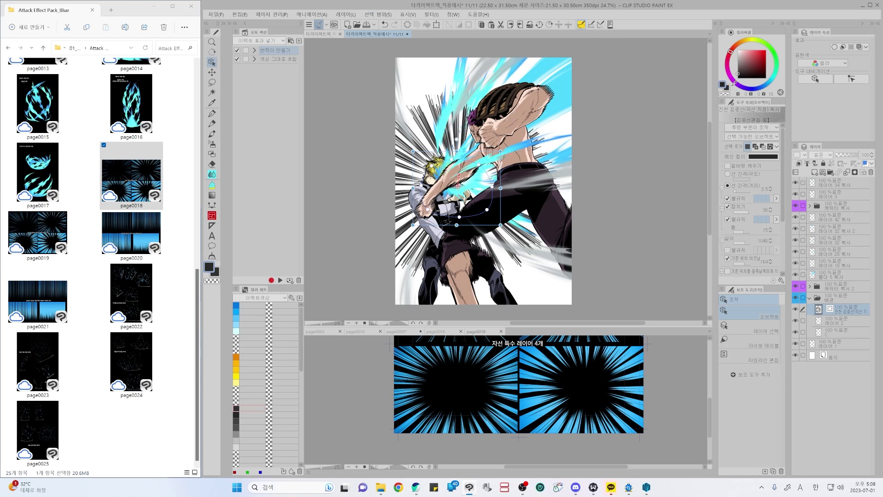
click(737, 79)
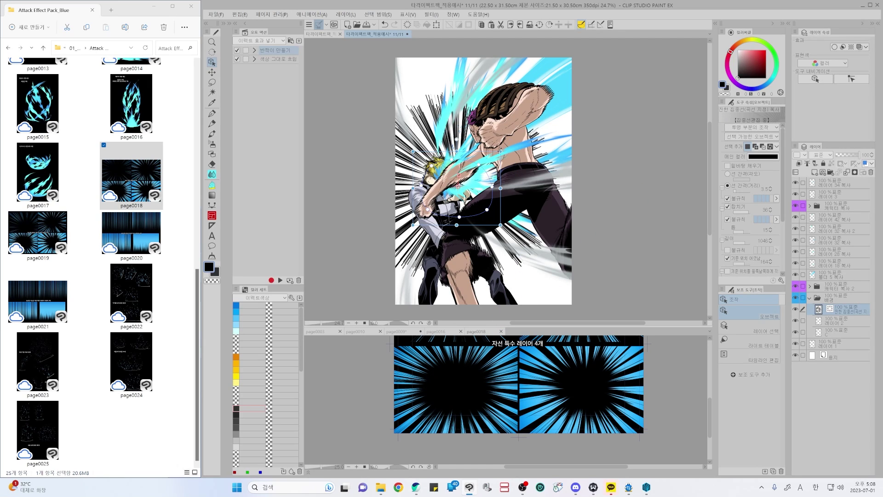
- Move the focus lines' centre point onto the punching arm beside the blond man's face
scroll(459, 186, up, 5)
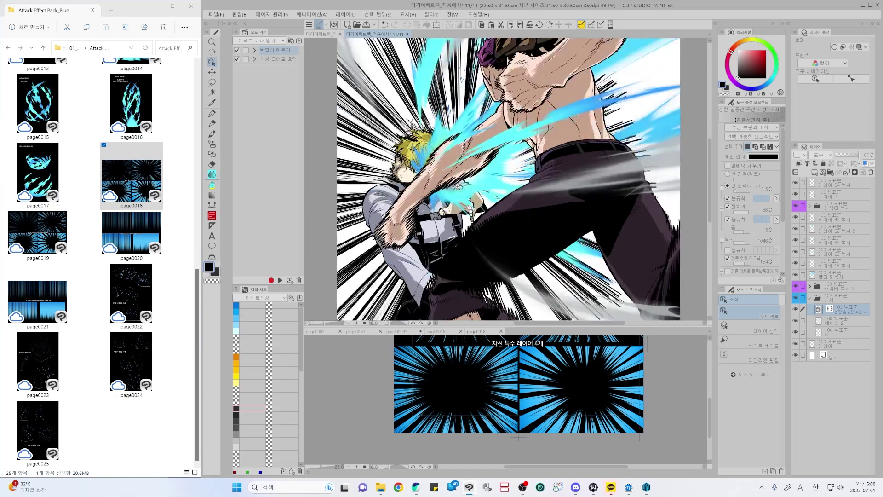
drag(492, 209, 457, 183)
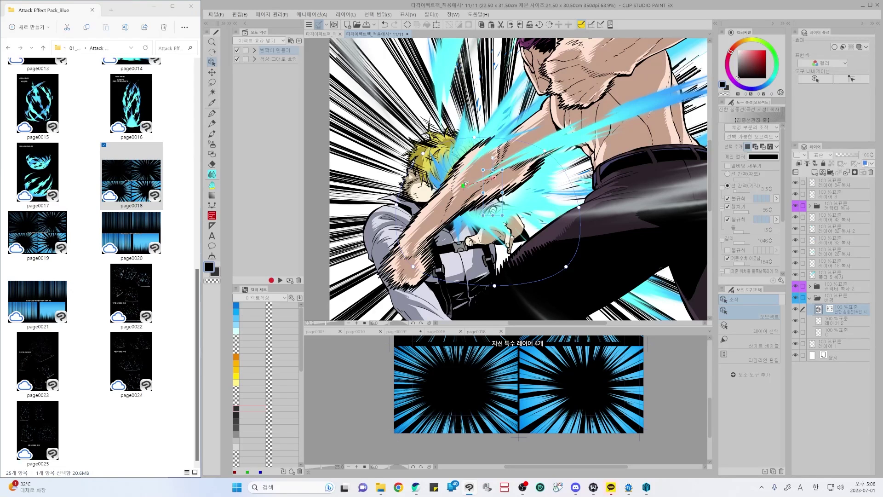
drag(465, 184, 465, 184)
scroll(498, 194, down, 5)
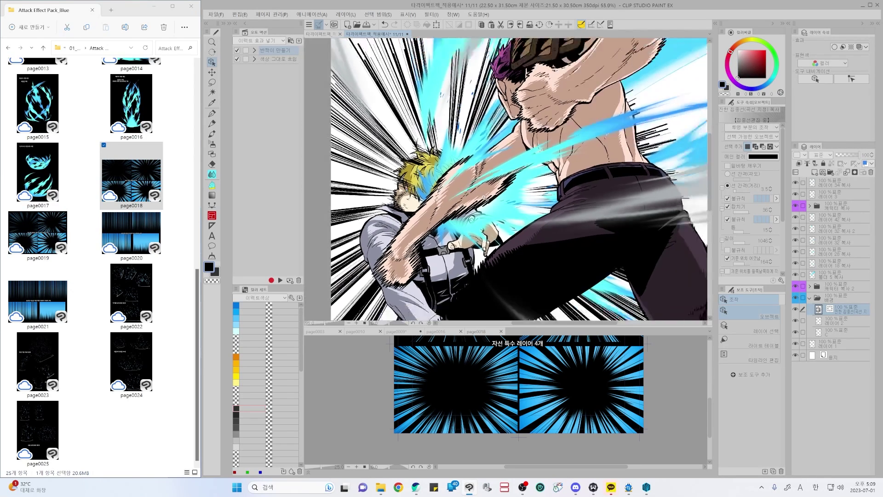
scroll(498, 193, up, 2)
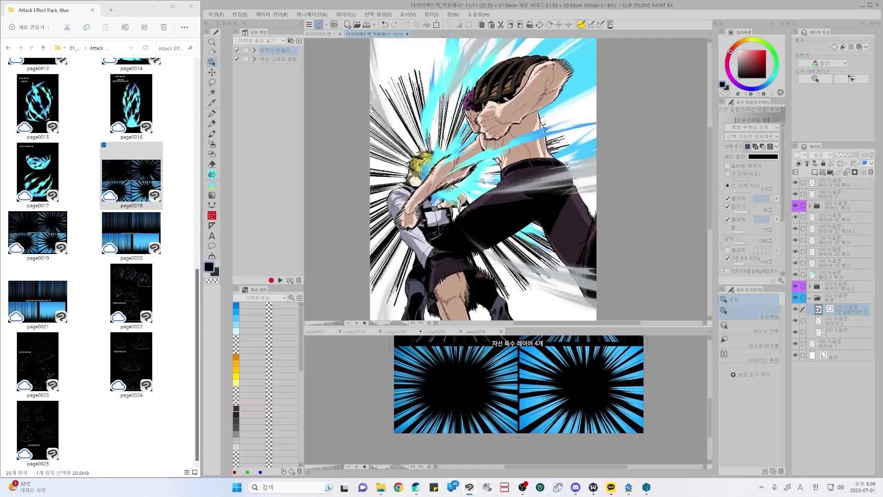
click(491, 173)
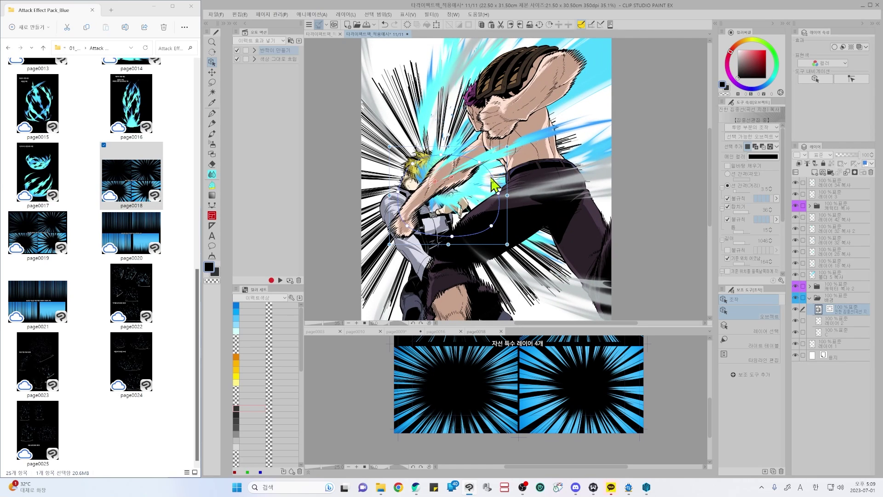
scroll(508, 164, down, 2)
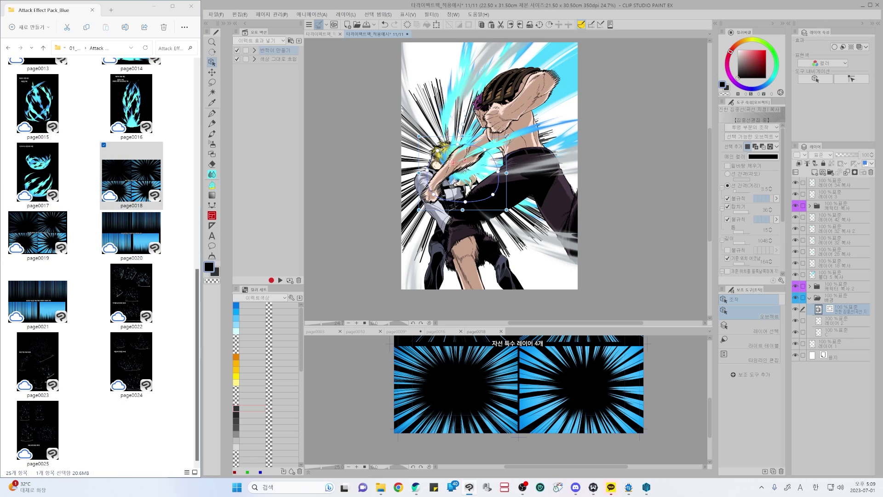
- Enlarge the focus lines' reference ellipse around both fighters so the lines start near the page edges
drag(506, 137, 577, 65)
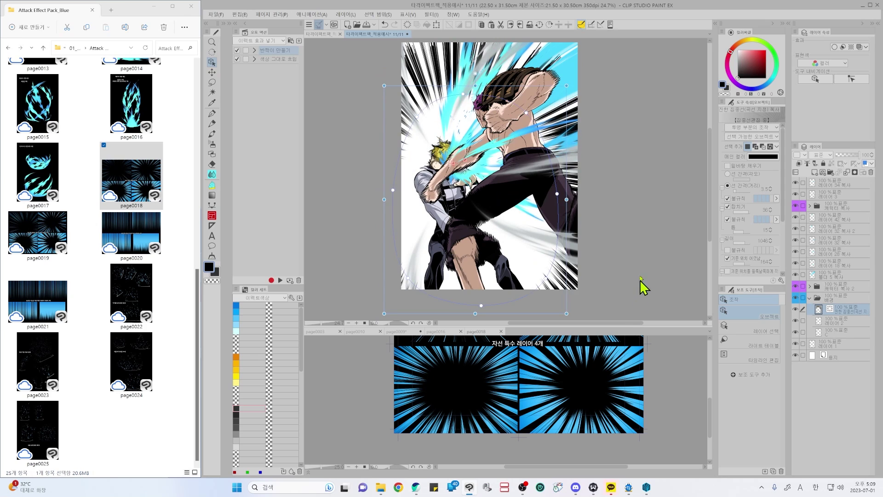
drag(610, 204, 602, 219)
scroll(521, 121, down, 1)
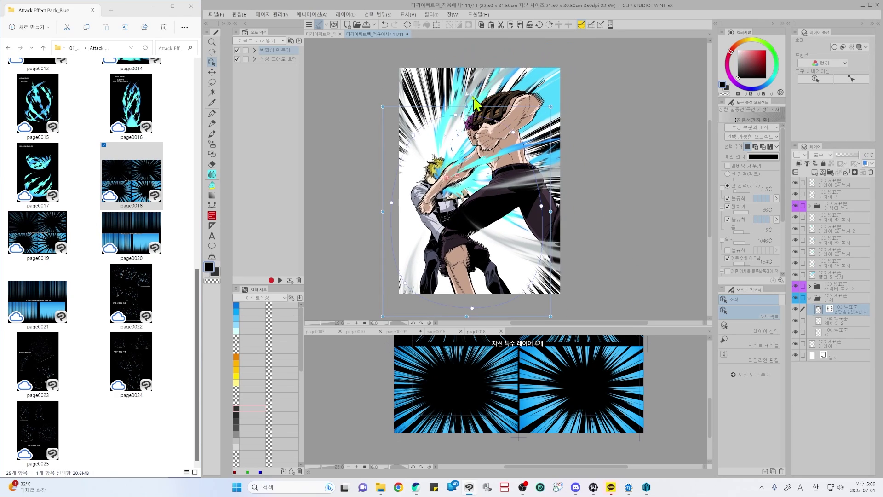
drag(467, 106, 468, 88)
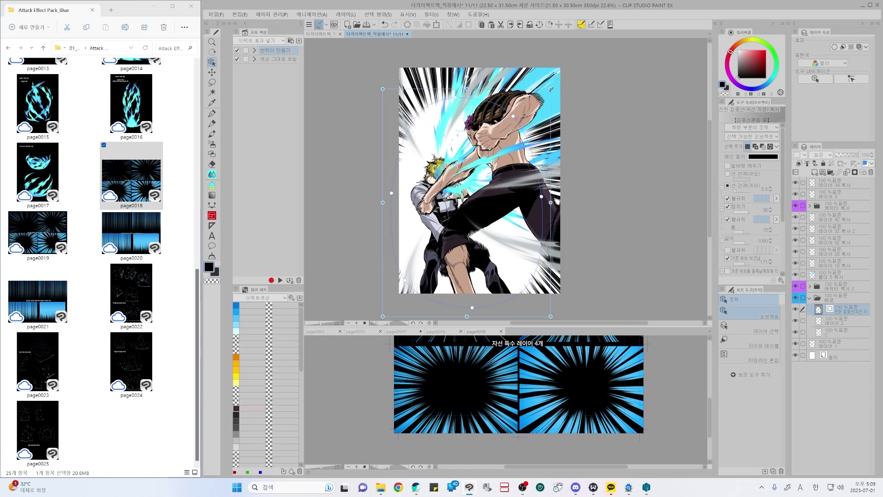
drag(552, 88, 558, 73)
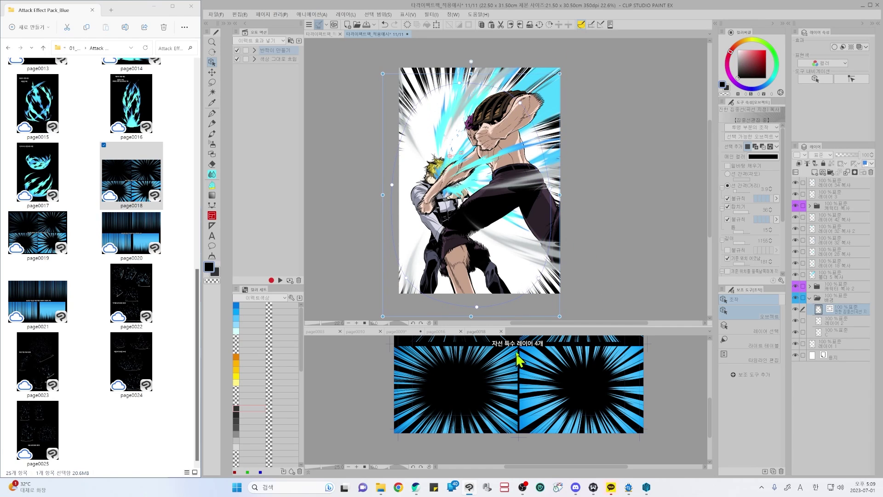
- Raise the reference ellipse's lower edge to the blond man's legs and pull its right side slightly inward
drag(471, 315, 481, 255)
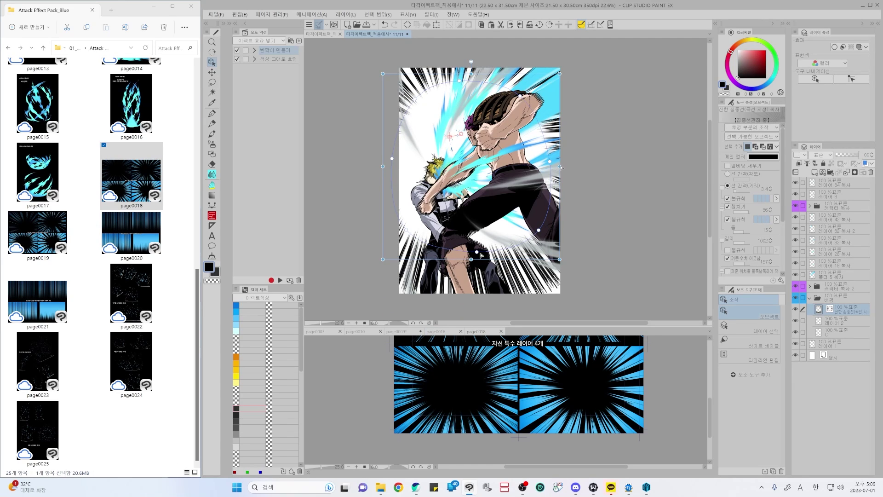
drag(560, 167, 546, 175)
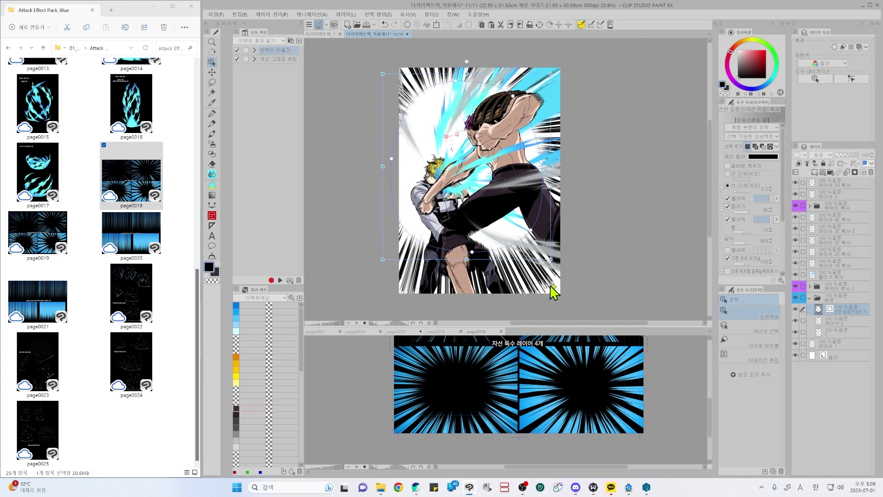
scroll(552, 289, up, 1)
scroll(571, 262, down, 1)
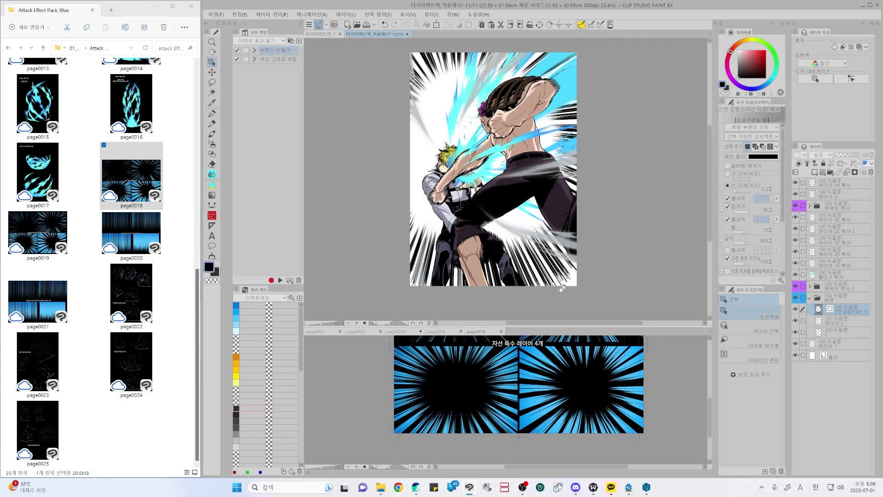
scroll(574, 277, up, 1)
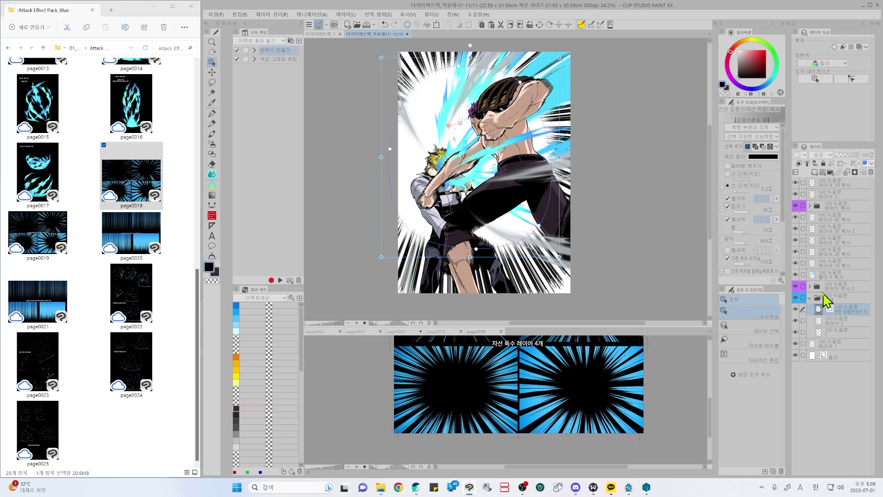
- Increase the length of the focus lines and move their centre point down onto the punch impact
click(762, 240)
key(Return)
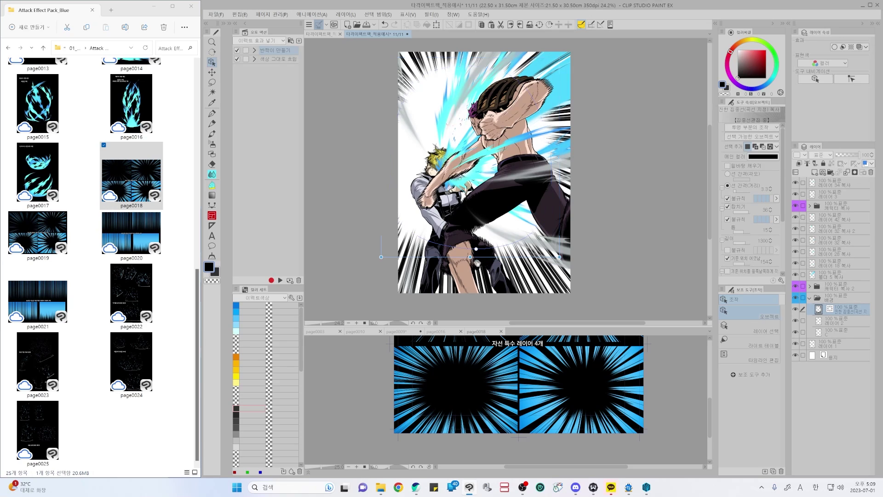
click(477, 278)
click(453, 125)
drag(450, 127, 451, 171)
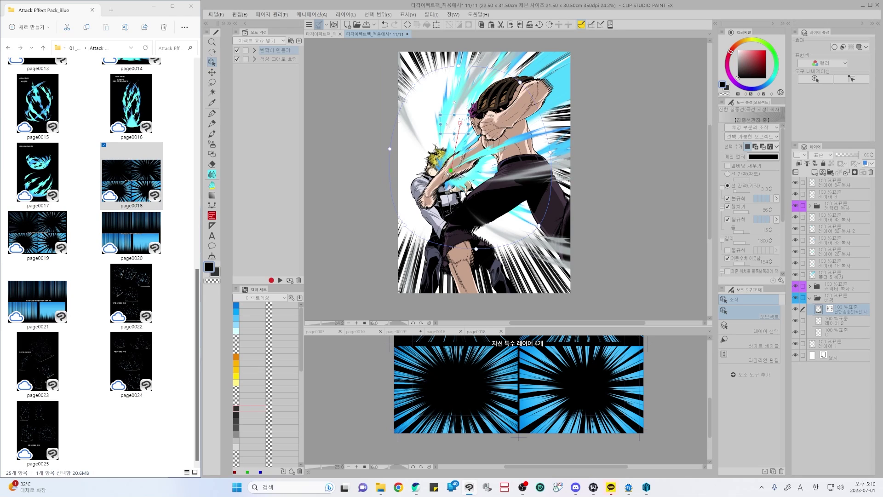
key(ctrl+s)
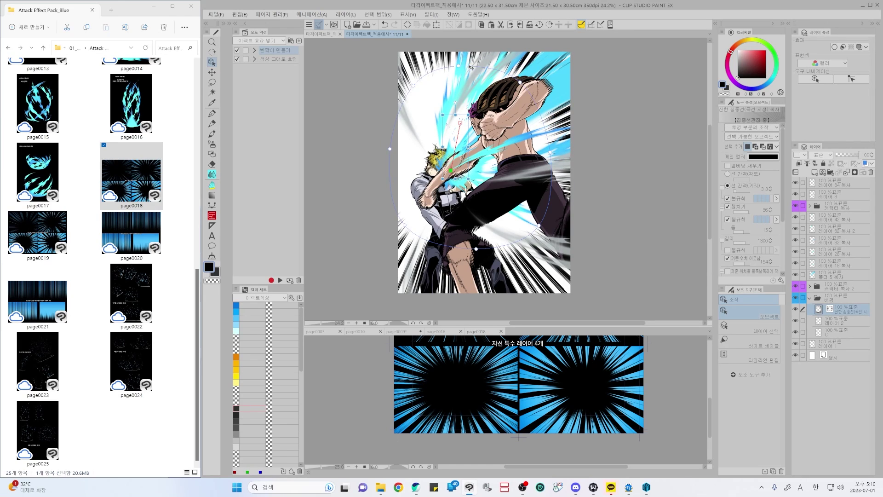
- Lower the reference ellipse's upper edge to the attacker's head level and check the burst over the whole page
click(468, 67)
click(448, 66)
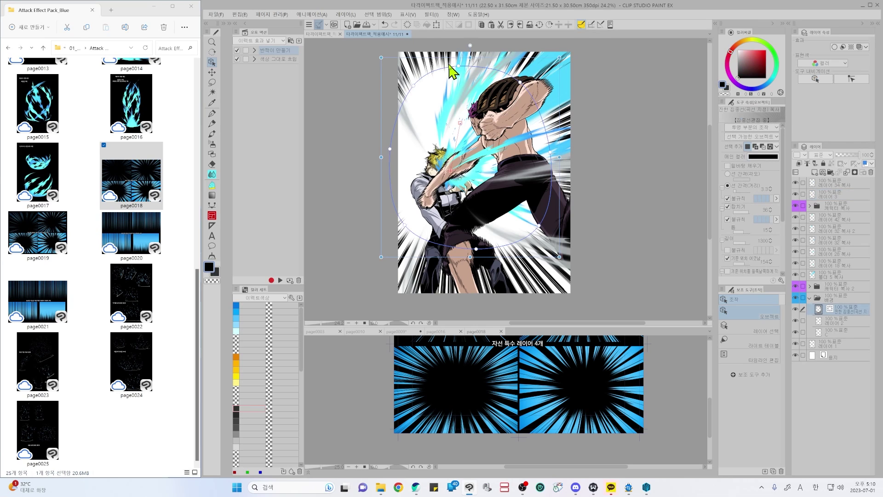
drag(470, 57, 468, 83)
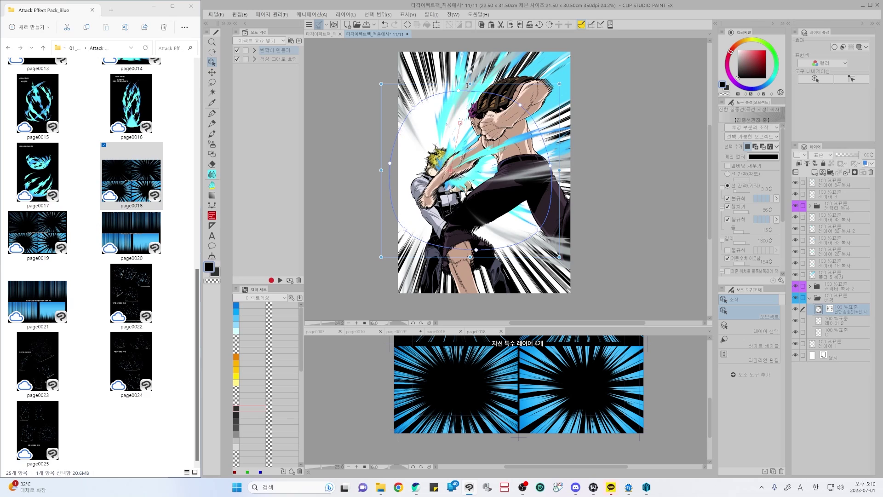
key(space)
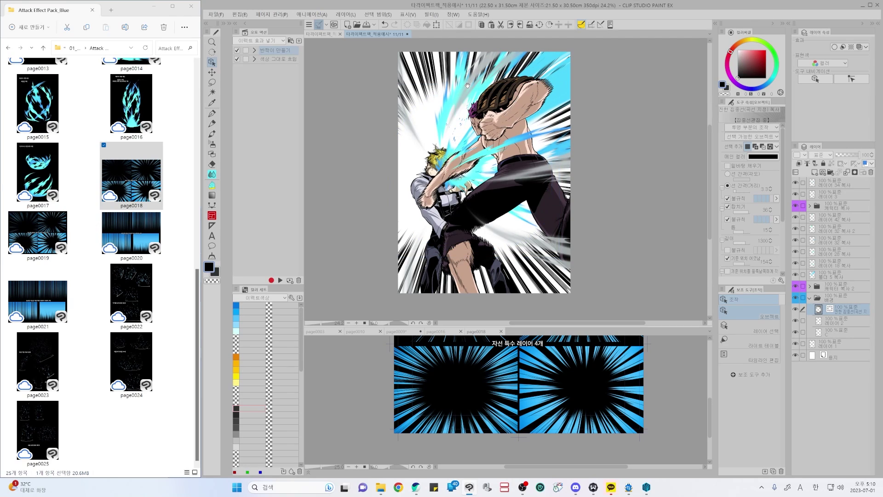
click(468, 85)
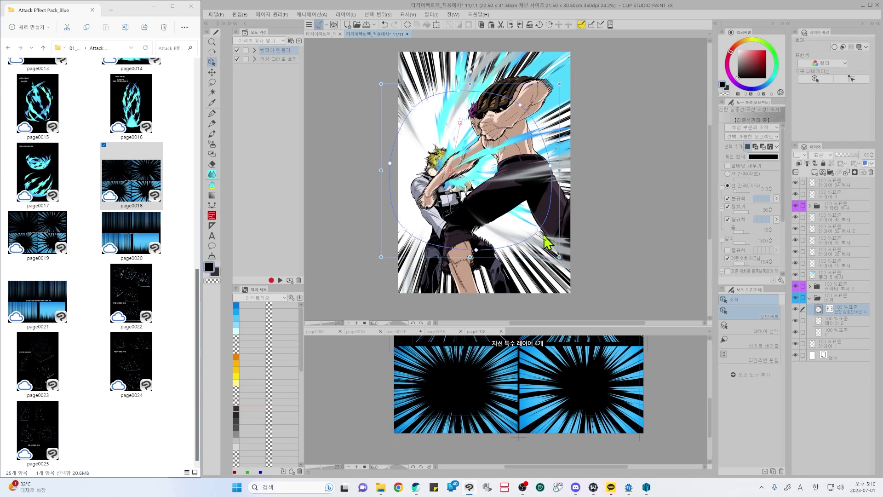
scroll(526, 207, up, 2)
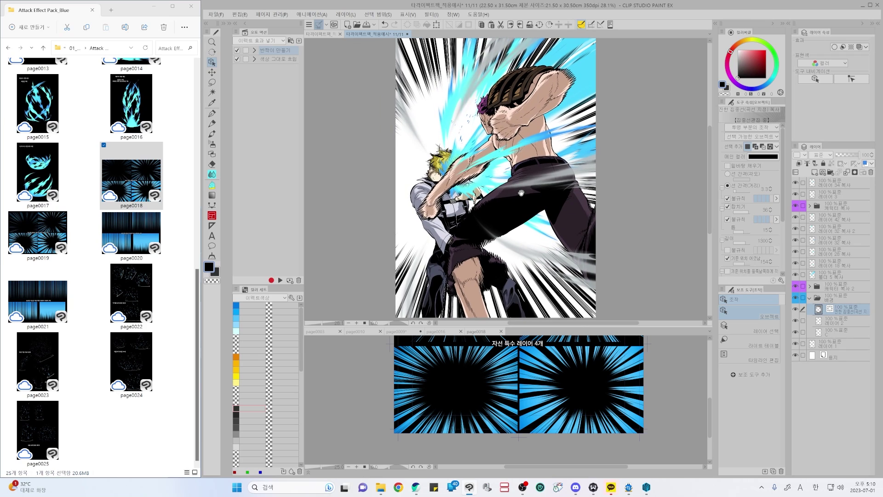
scroll(575, 212, down, 1)
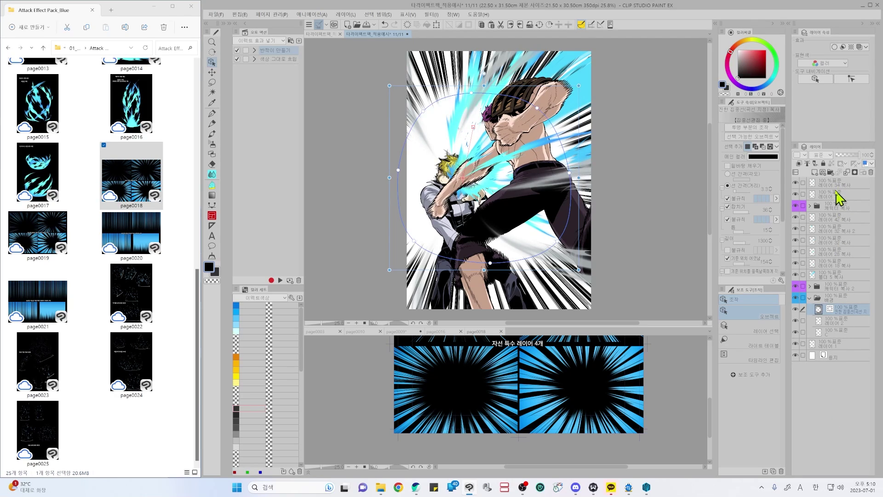
- Add a new raster layer above all the existing layers and sample black as the drawing colour
click(845, 187)
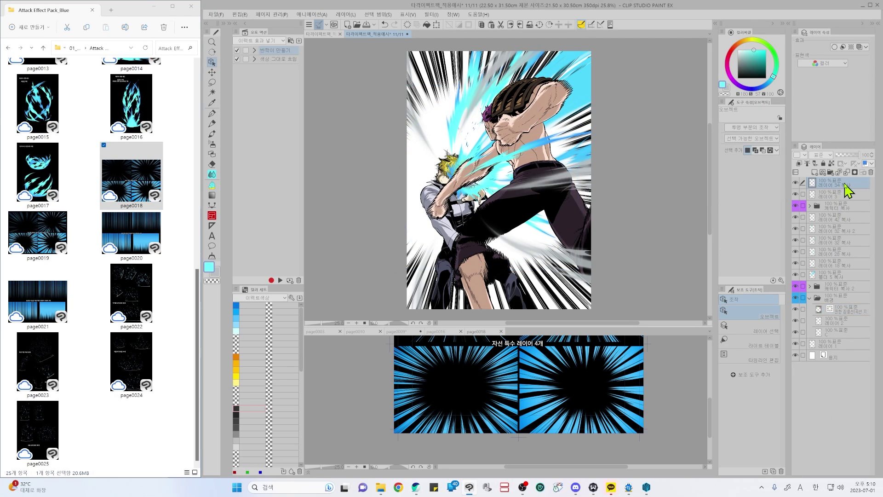
key(ctrl+shift+n)
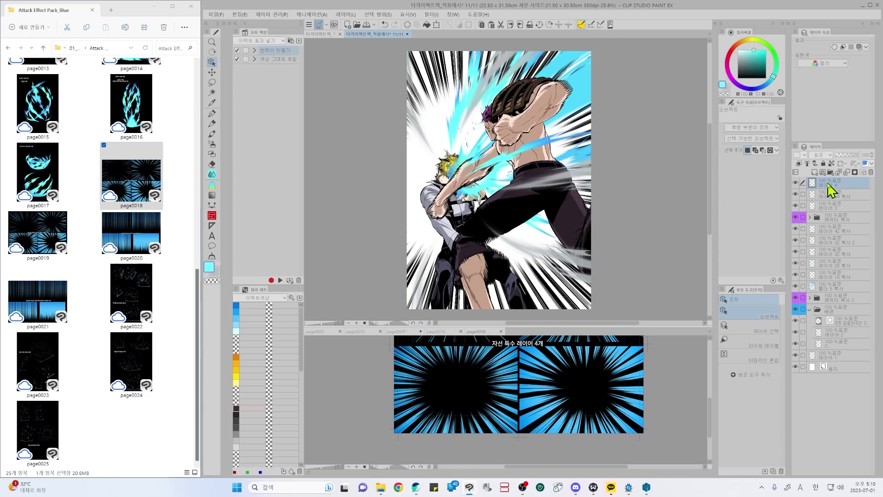
alt+click(518, 356)
- Look through the 기본 파편, 날카로운 파편 and 스탬프 파편 debris brushes among the decoration brushes
key(b)
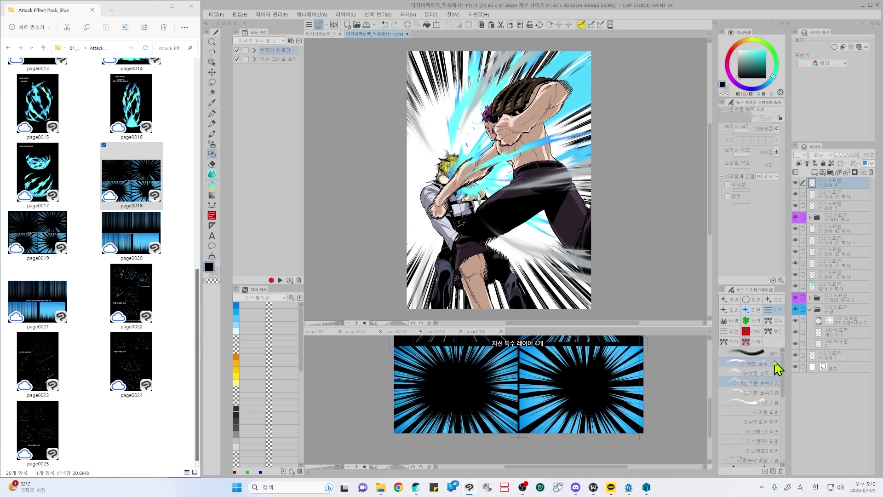
click(772, 400)
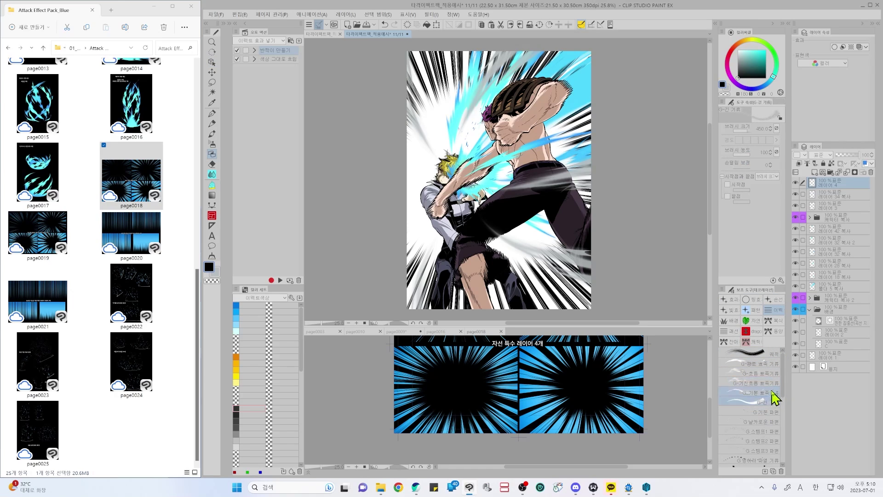
click(772, 412)
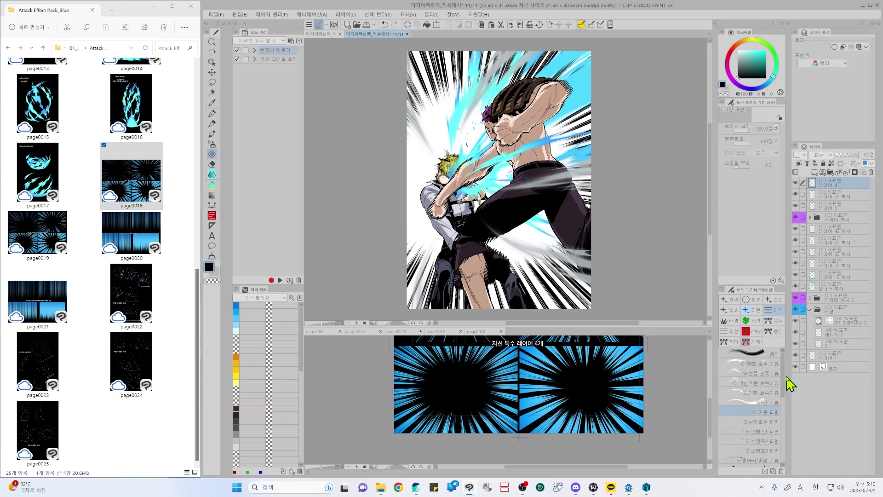
drag(784, 376, 782, 404)
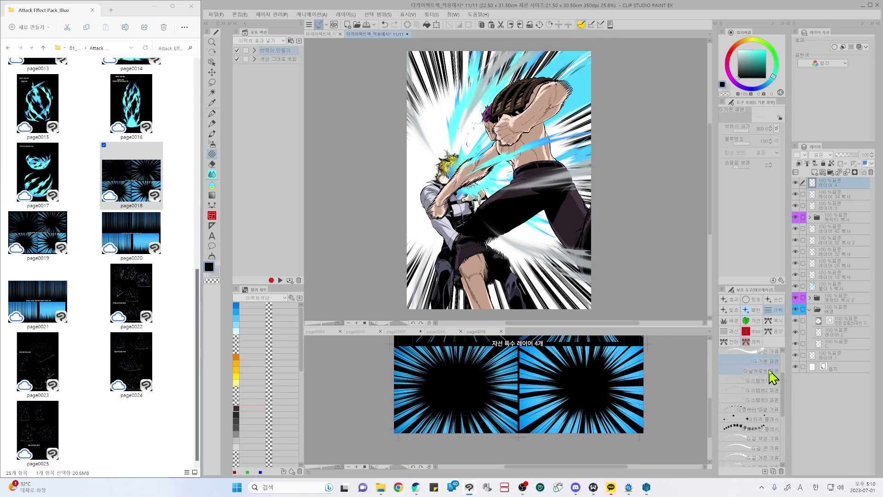
click(773, 371)
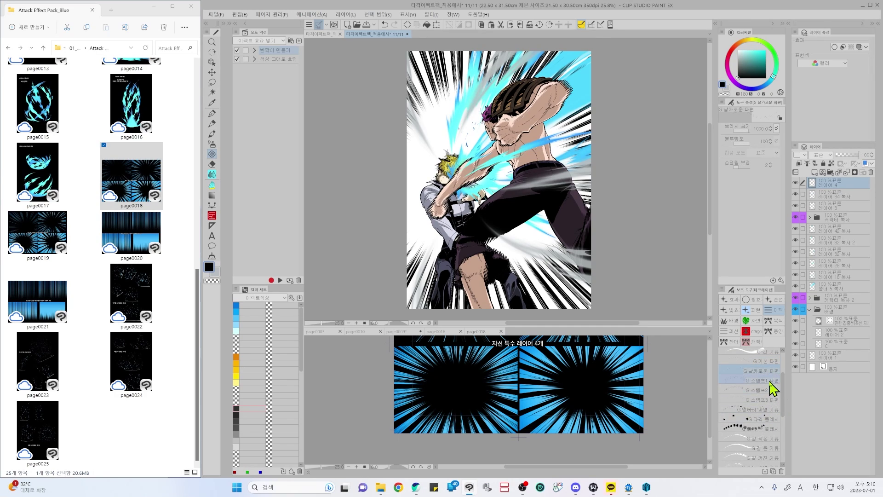
click(770, 400)
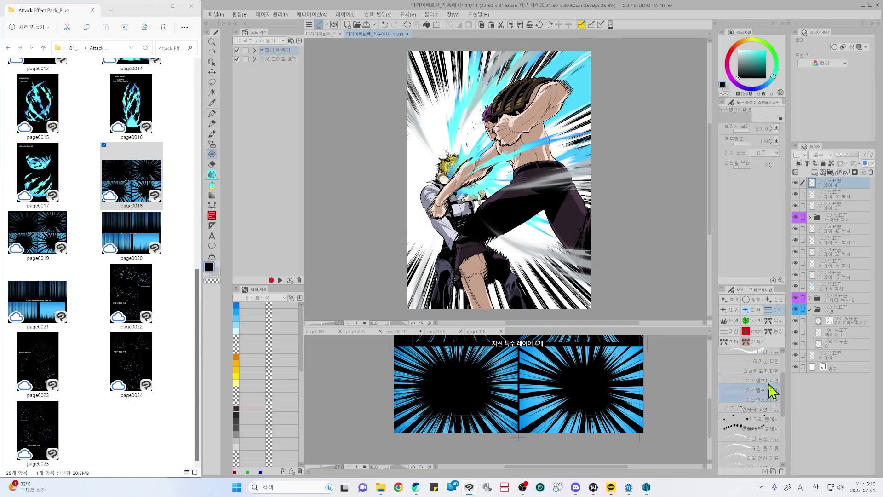
click(771, 381)
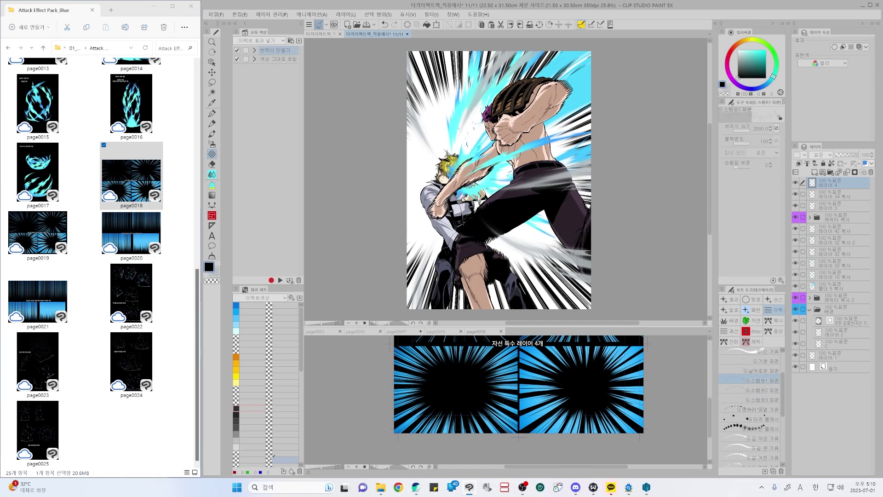
click(770, 370)
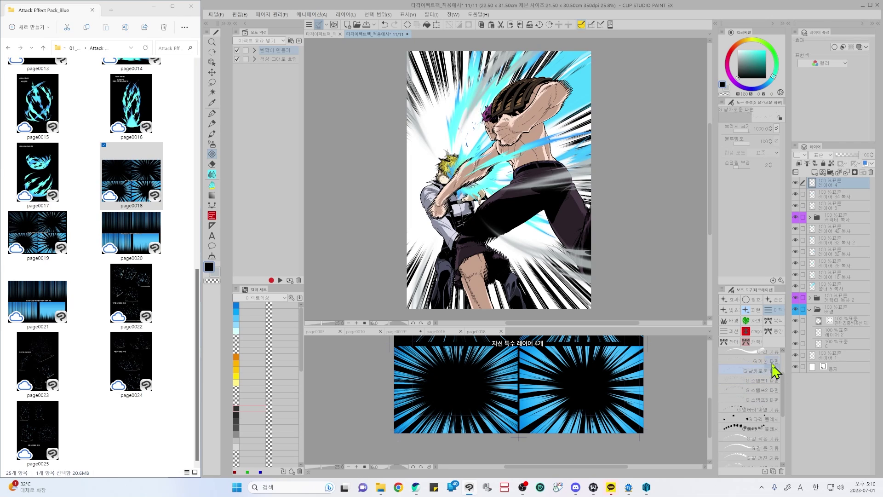
click(771, 361)
- Try scattering black debris around the punch impact with the 스탬프1 파편 brush, then undo the marks but keep the new layer
drag(495, 202, 490, 232)
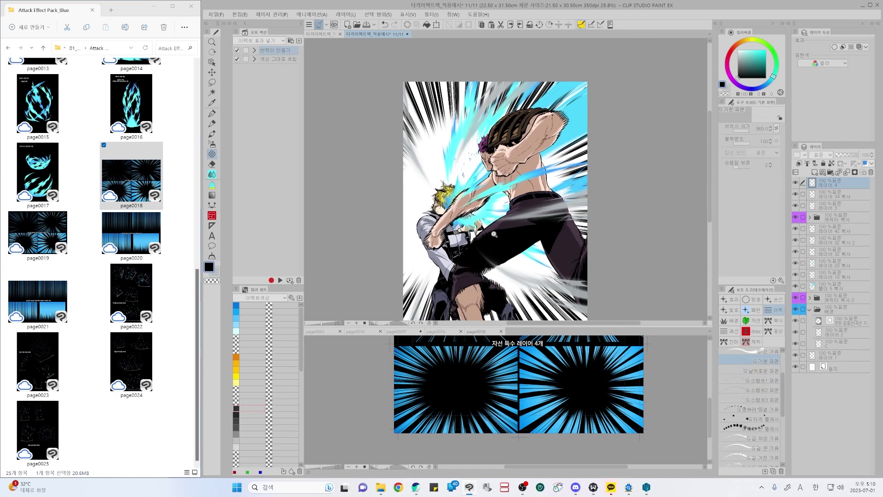
scroll(491, 233, up, 1)
click(767, 382)
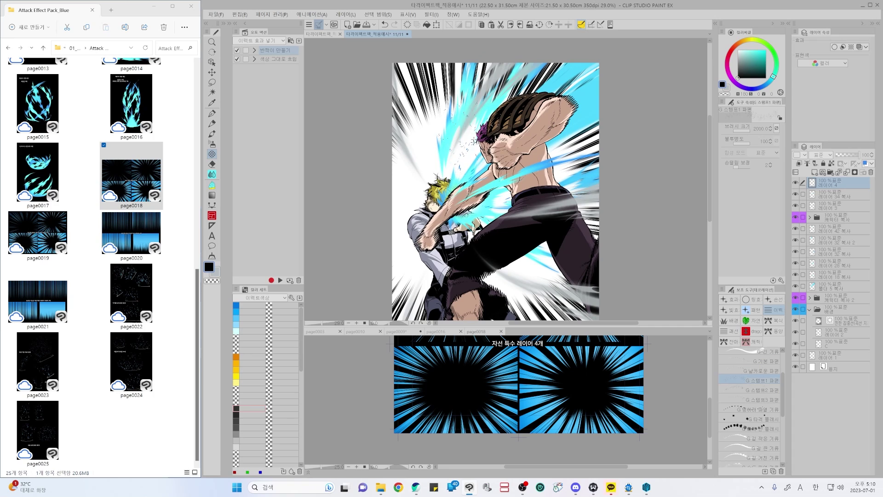
drag(464, 161, 445, 188)
drag(467, 157, 445, 189)
drag(462, 155, 482, 165)
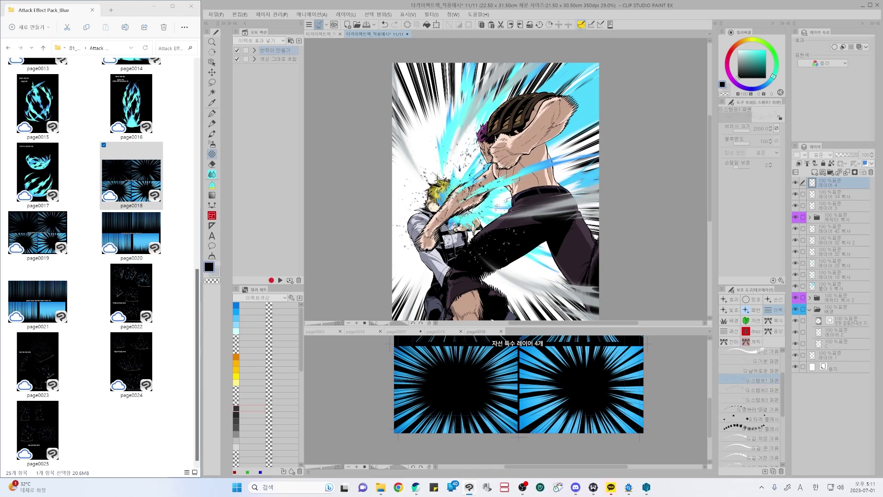
key(ctrl+z)
key(ctrl+z)
key(ctrl+z)
click(464, 214)
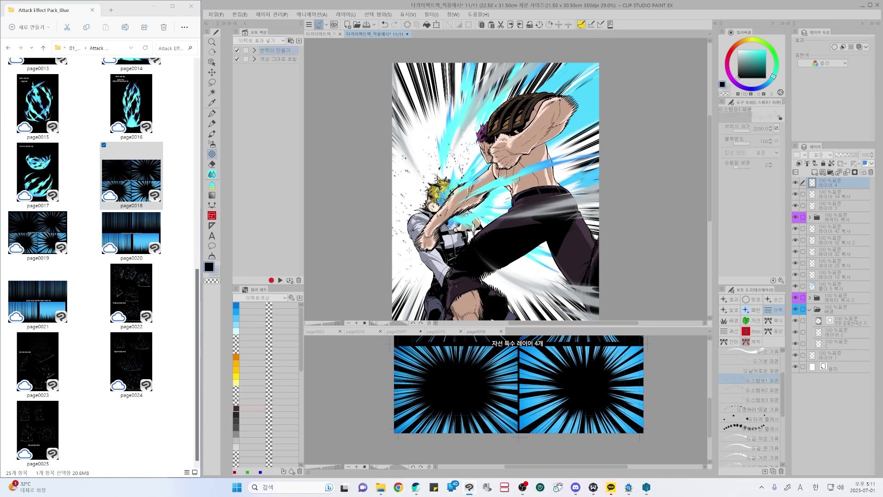
key(ctrl+z)
key(ctrl+z)
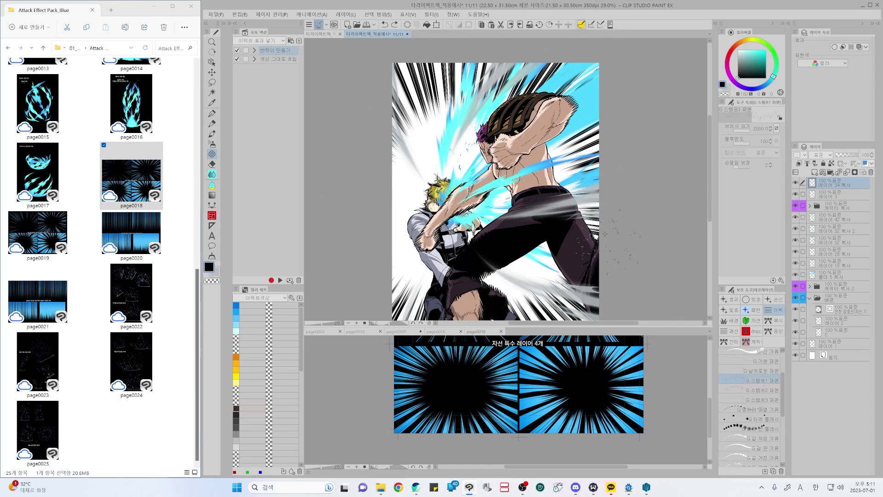
key(ctrl+y)
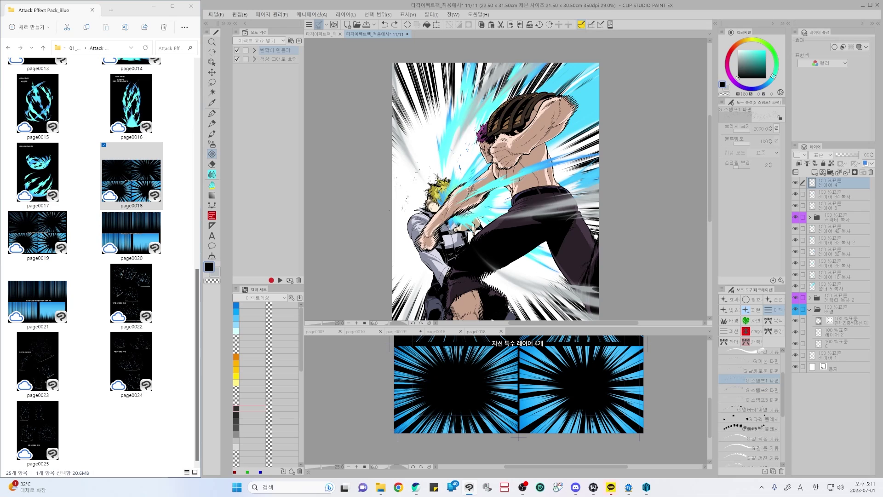
- Scatter black fragments around both fighters with the 기본 파편 brush and erase those near the blond man's head
click(774, 362)
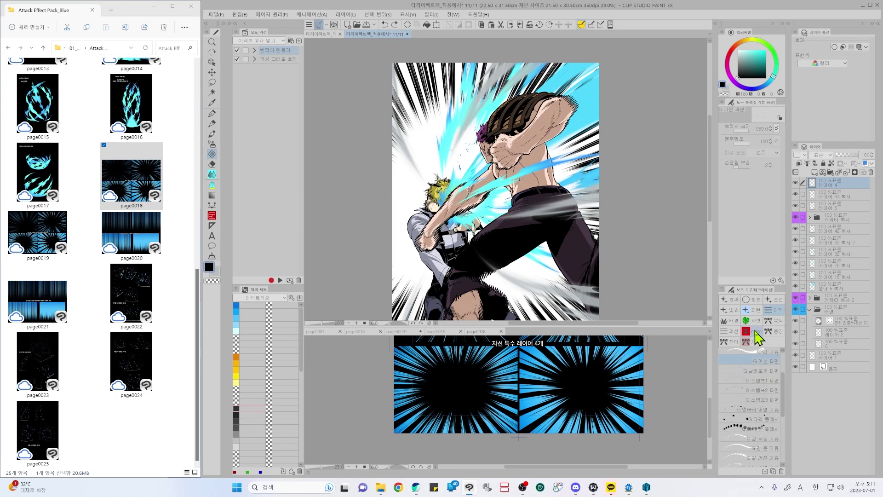
click(431, 176)
key(e)
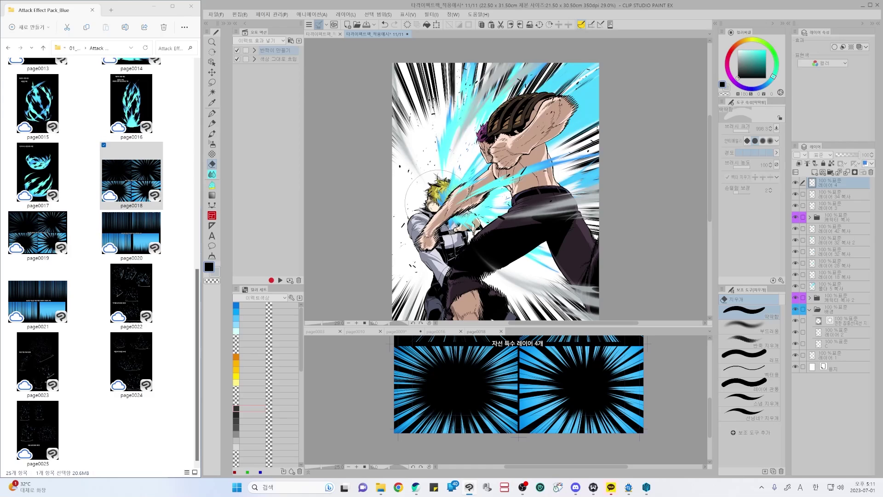
- On a new layer directly beneath the black fragments, scatter blue shards with the 날카로운 파편 brush and erase unwanted ones
key(b)
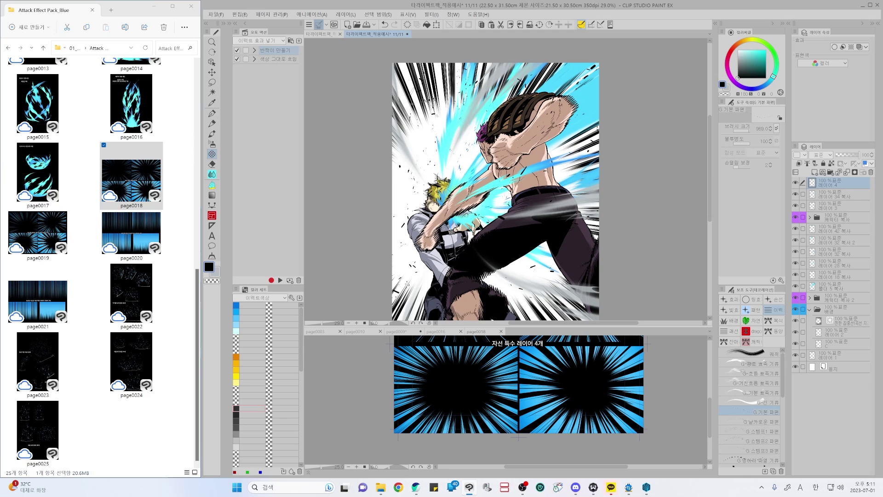
key(ctrl+shift+n)
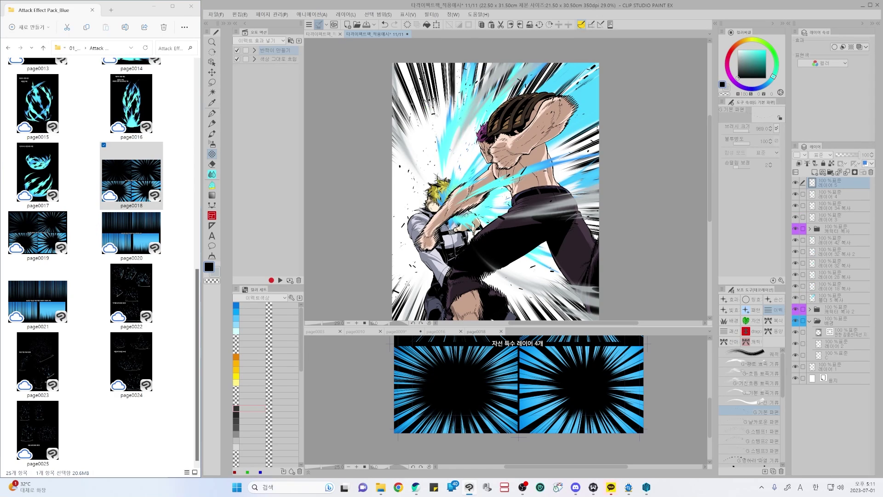
drag(833, 184, 834, 208)
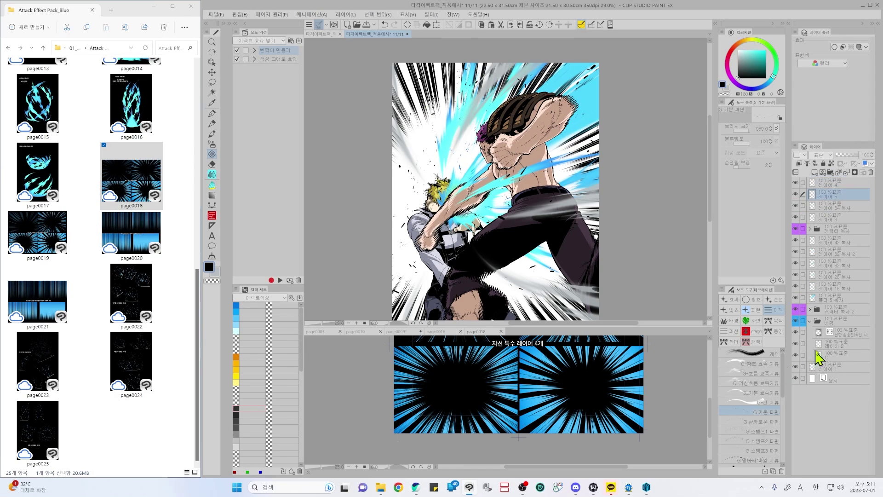
click(771, 422)
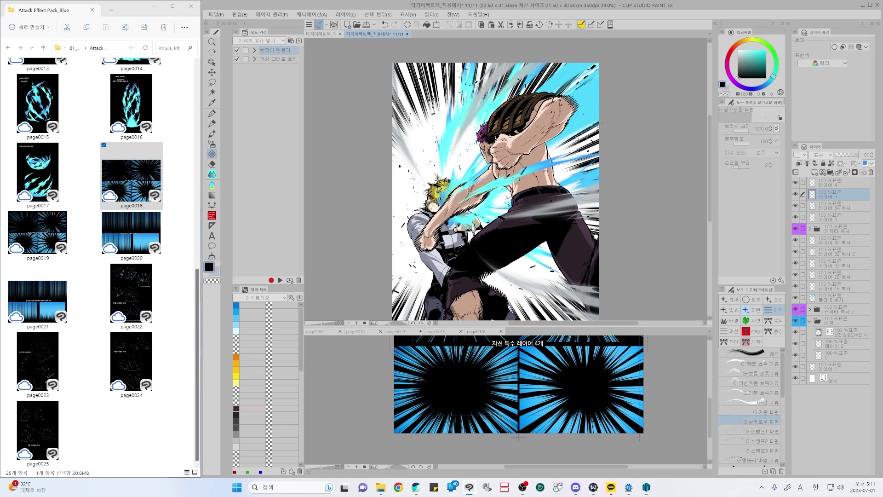
click(260, 306)
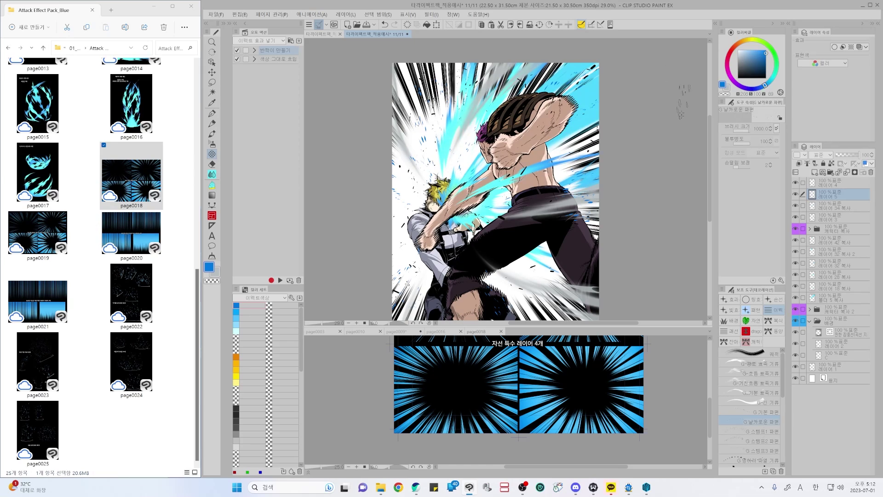
key(e)
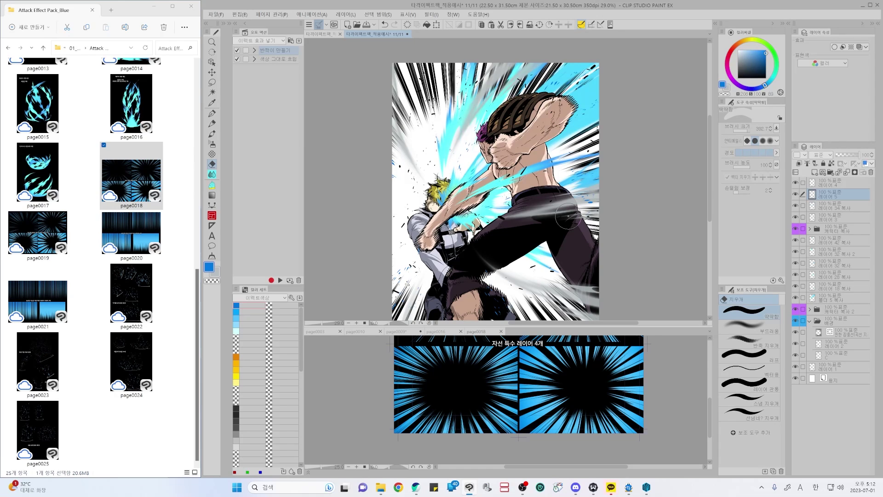
- Hide and show the black fragment layer repeatedly to compare the page with and without it
key(p)
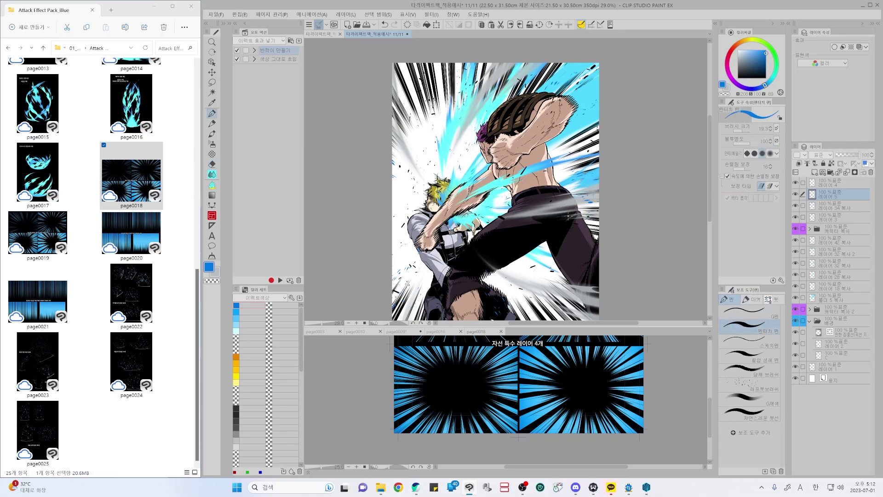
click(795, 184)
click(795, 184)
click(795, 183)
click(796, 184)
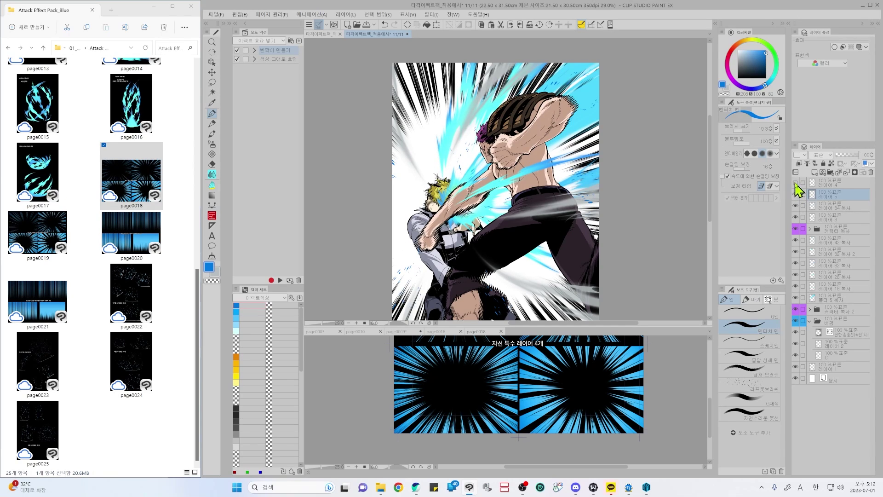
- Smudge the black fragments outward from the impact with the fingertip blending tool, using brush size about 403 and colour stretch 15
click(832, 184)
key(j)
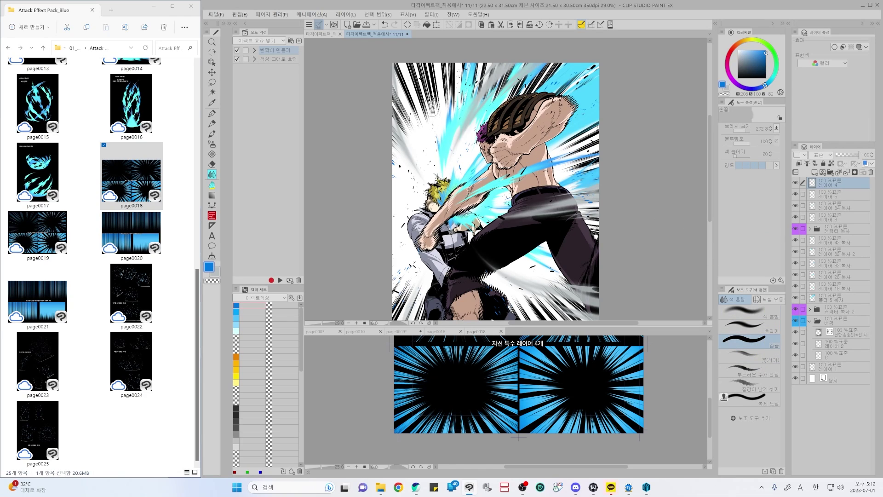
drag(436, 147, 431, 81)
key(ctrl+z)
drag(461, 111, 475, 112)
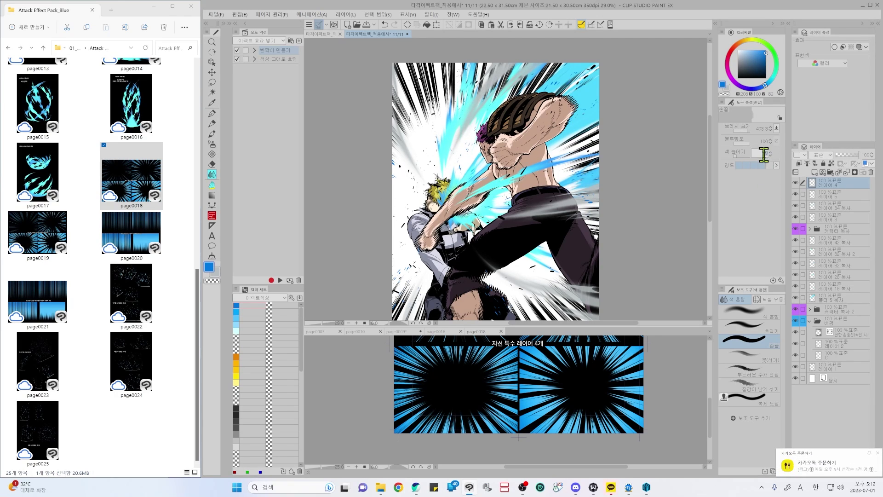
text(15)
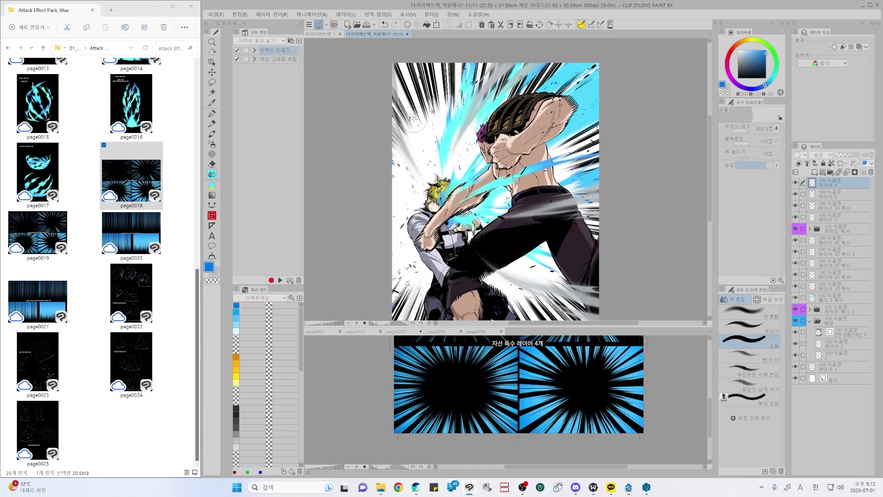
drag(414, 265, 396, 298)
drag(559, 259, 547, 240)
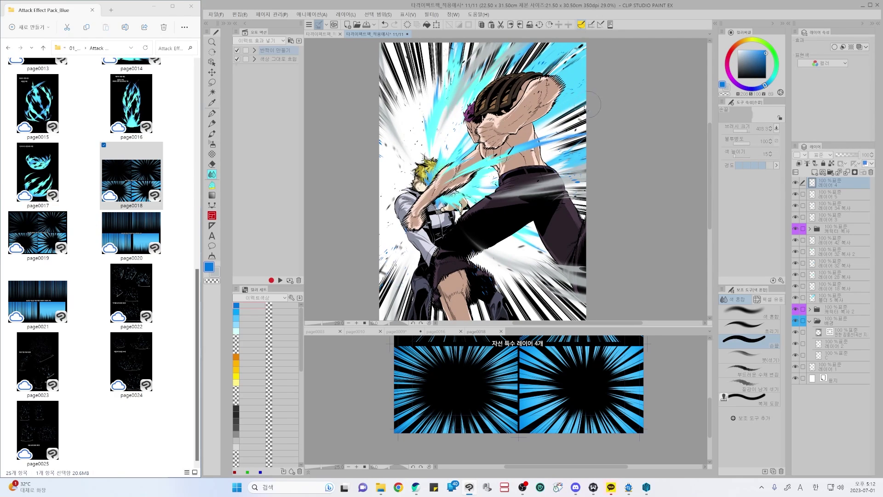
drag(407, 244, 426, 220)
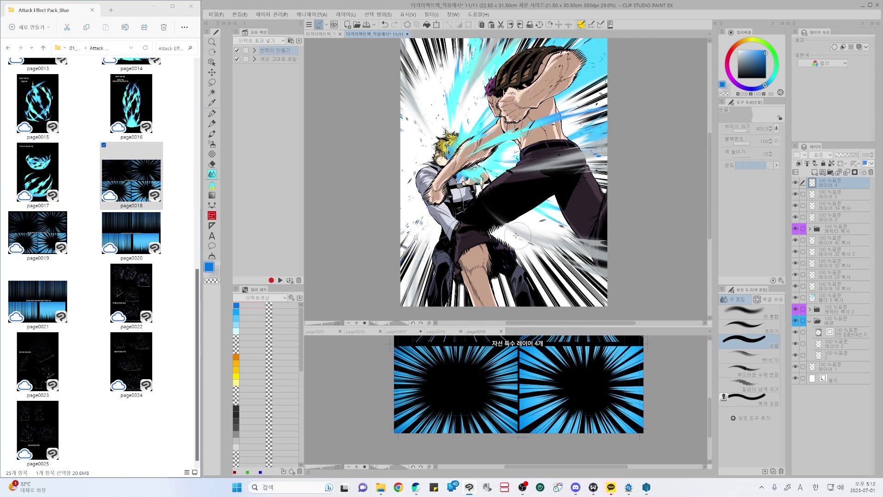
drag(534, 137, 543, 165)
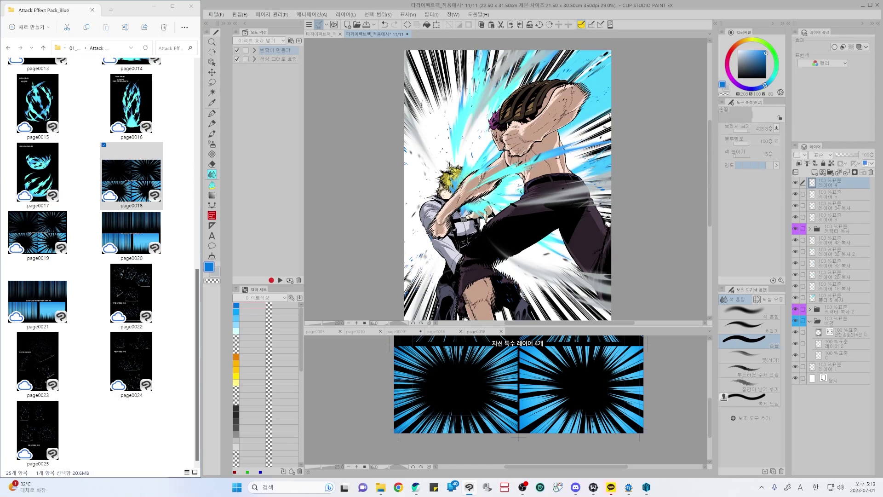
drag(539, 95, 544, 101)
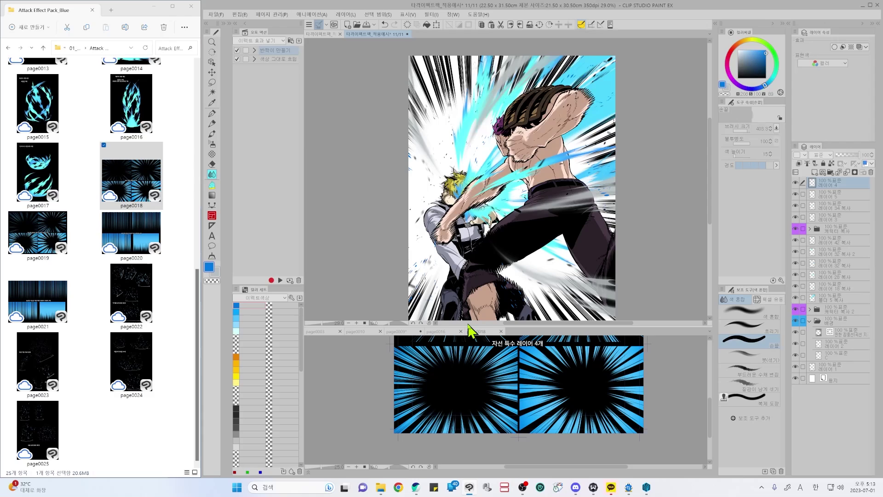
- Rename the topmost layer, which holds the black fragments, as "baa"
click(831, 195)
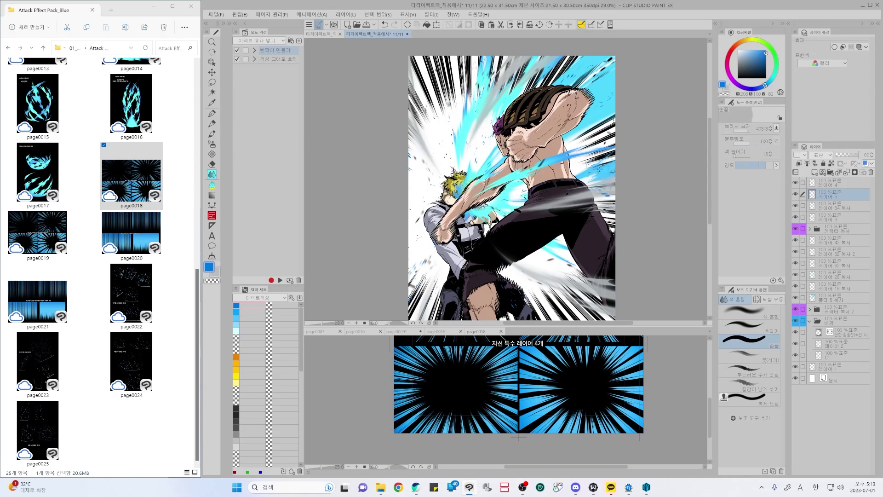
key(p)
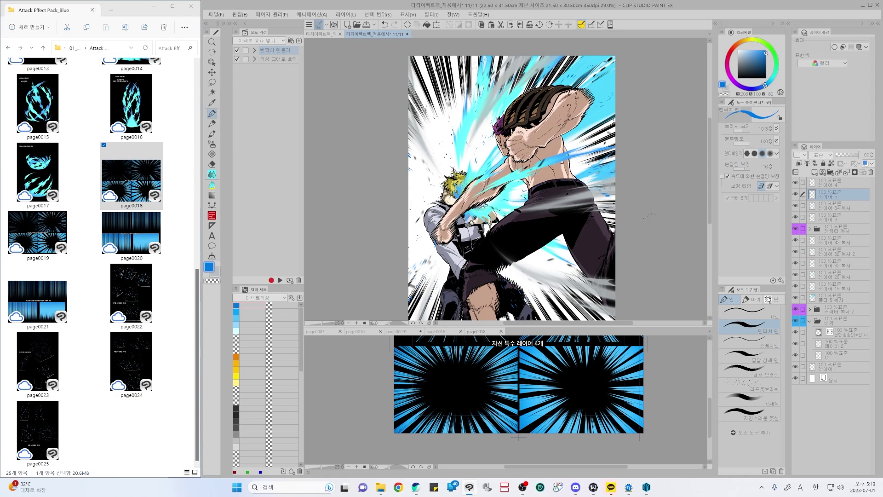
double_click(830, 182)
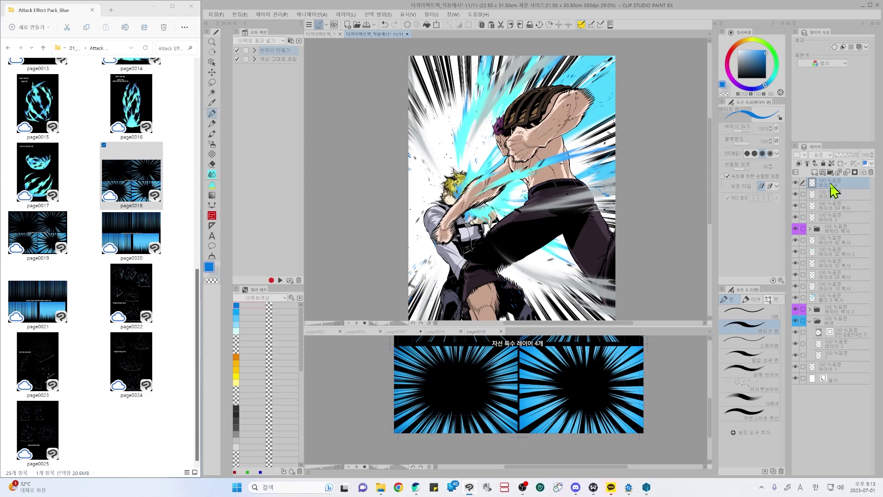
text(baa)
key(Return)
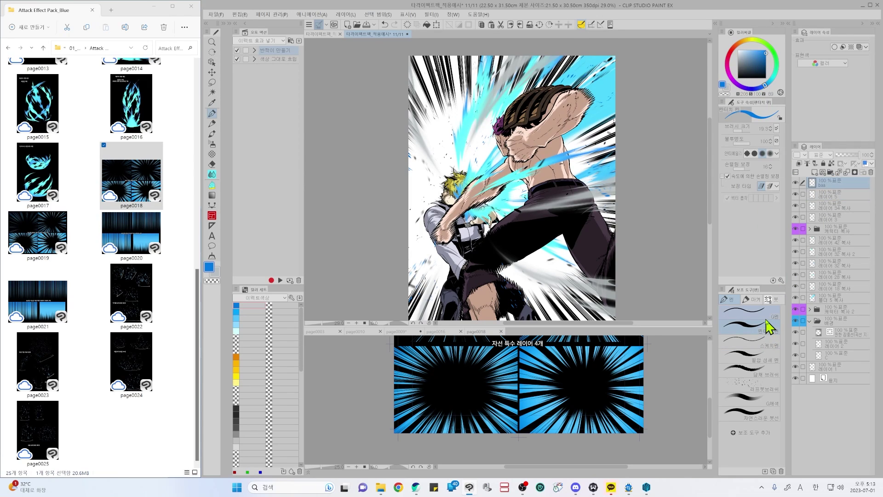
- Sample black from the page and scatter more fragments on the baa layer with the 기본 파편 brush, undoing the unwanted stamp
key(b)
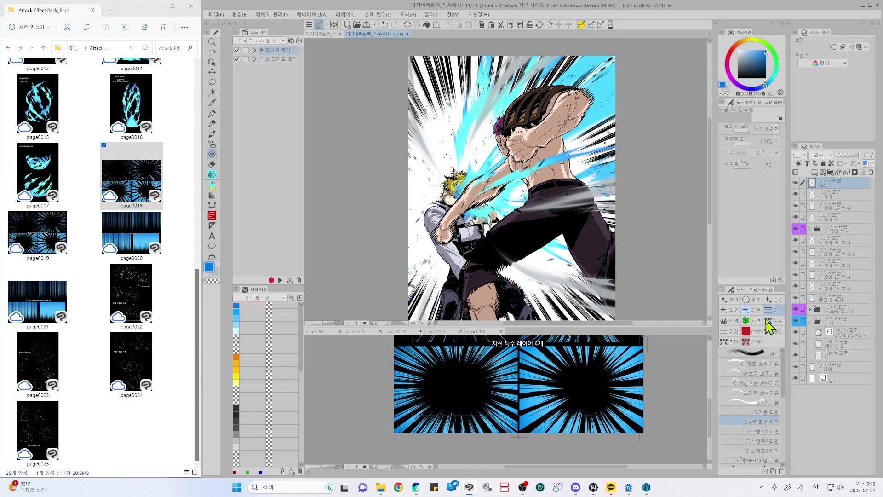
click(768, 412)
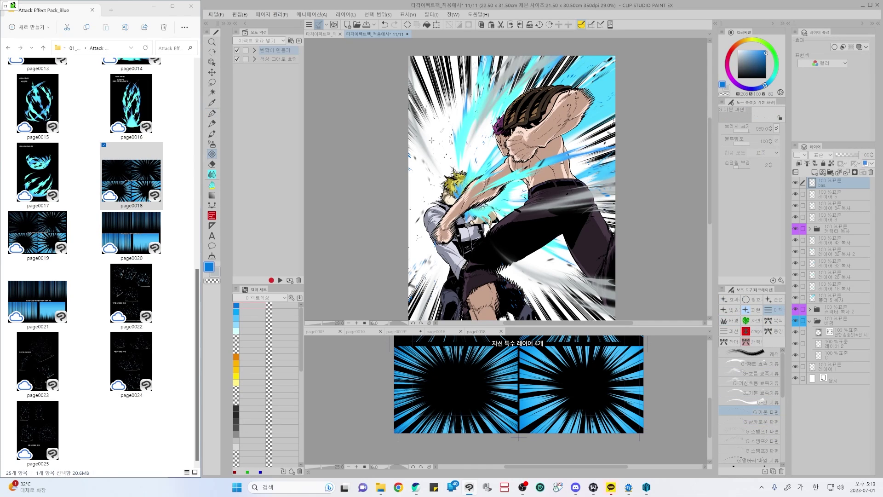
alt+click(424, 159)
key(ctrl+z)
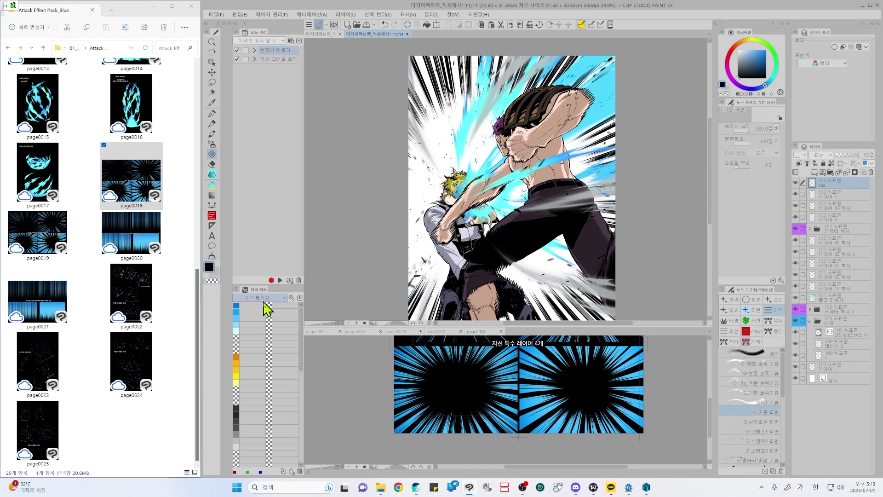
- With blue chosen, run the 반짝이 만들기 auto action on the baa layer and move the resulting copy directly beneath baa
click(244, 305)
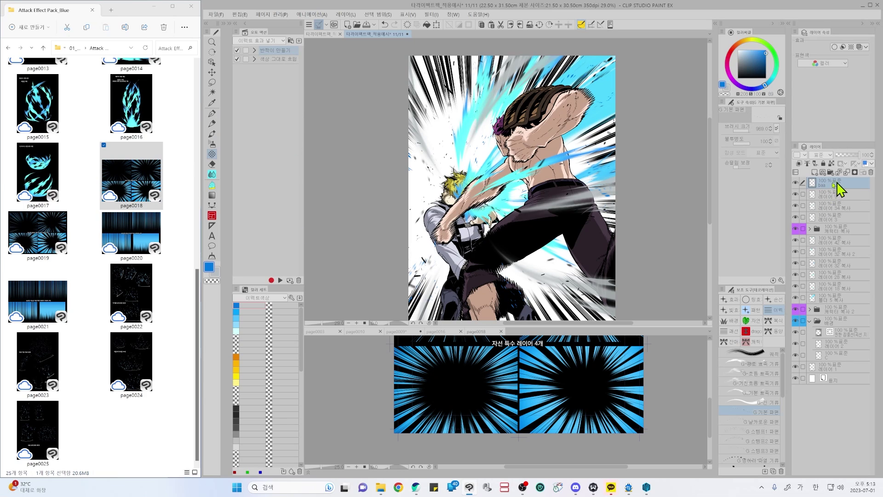
double_click(290, 52)
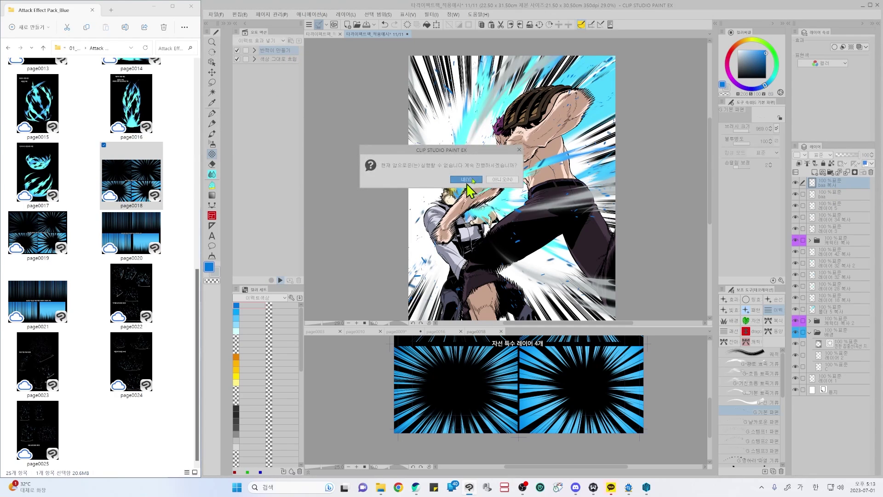
click(471, 179)
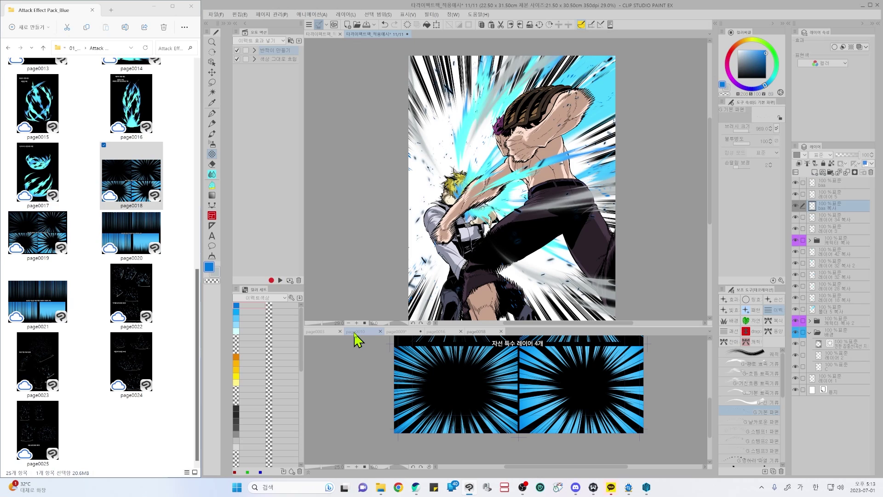
mouse_move(811, 183)
mouse_down()
mouse_move(814, 212)
mouse_move(827, 199)
mouse_move(812, 194)
mouse_up()
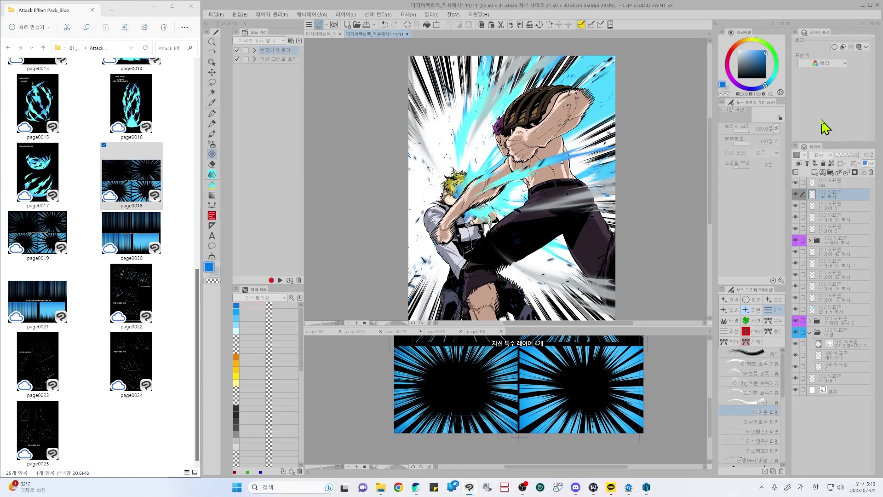
- Add three new layers above baa with the blending modes 오버레이, 스크린 and 더하기(발광)
scroll(593, 198, down, 3)
scroll(597, 206, down, 1)
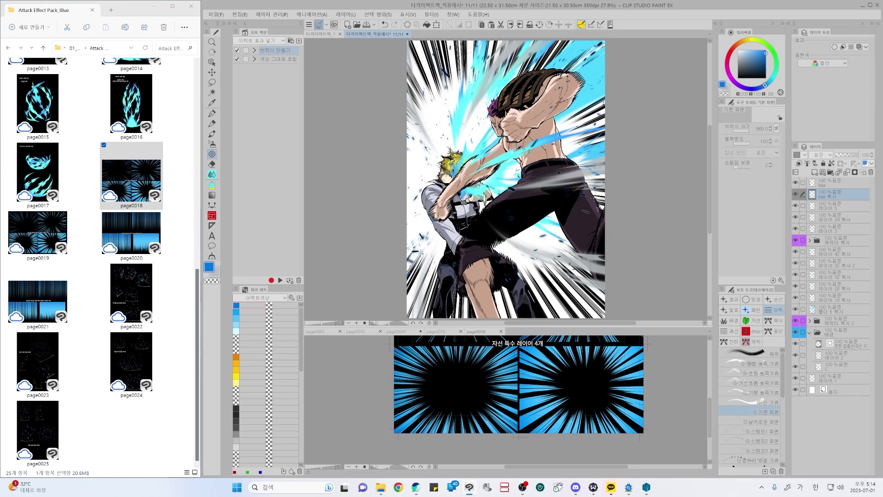
click(835, 184)
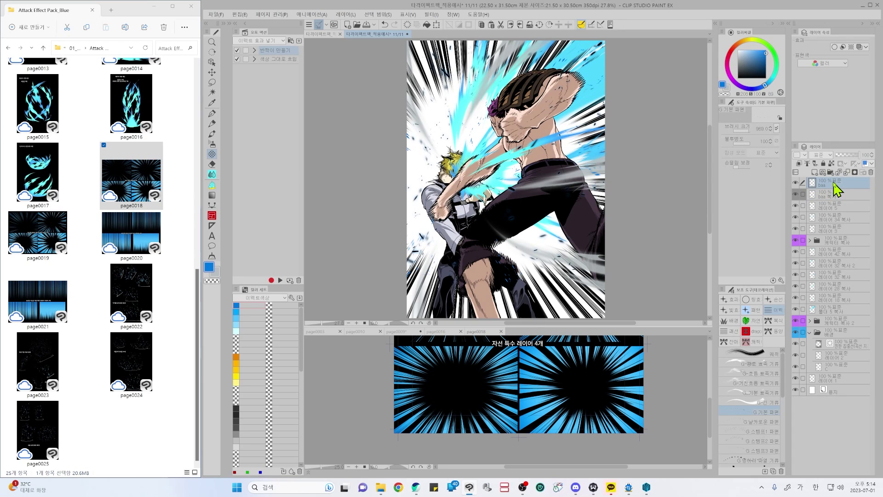
key(ctrl+v)
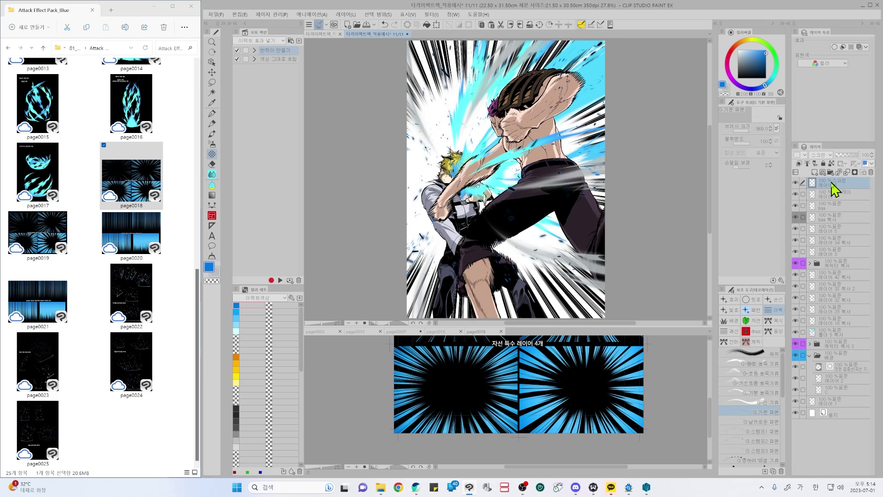
key(ctrl+v)
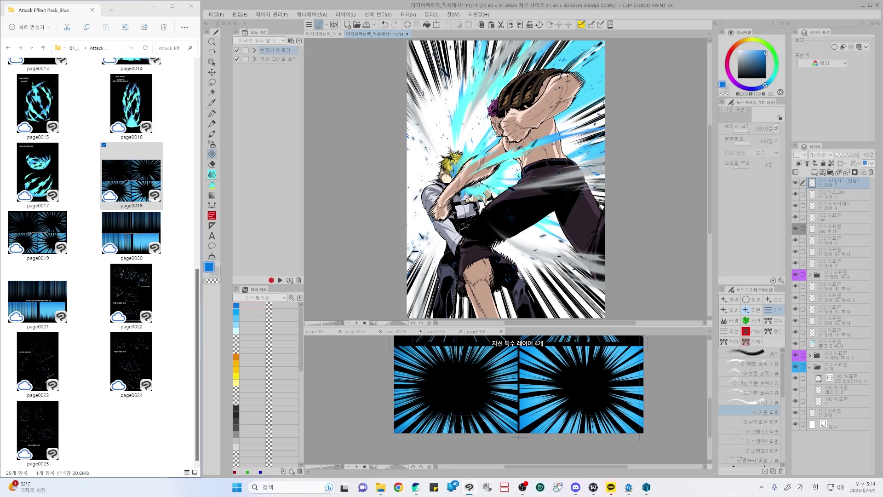
- Load the upper character folder as a selection and try airbrushing a soft white glow over the punching arm and fist
ctrl+click(814, 278)
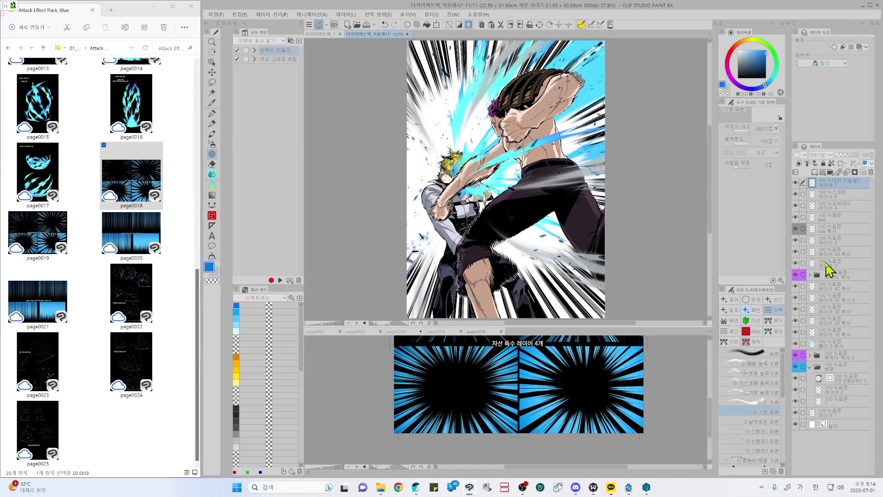
key(b)
key(x)
key(bracketright)
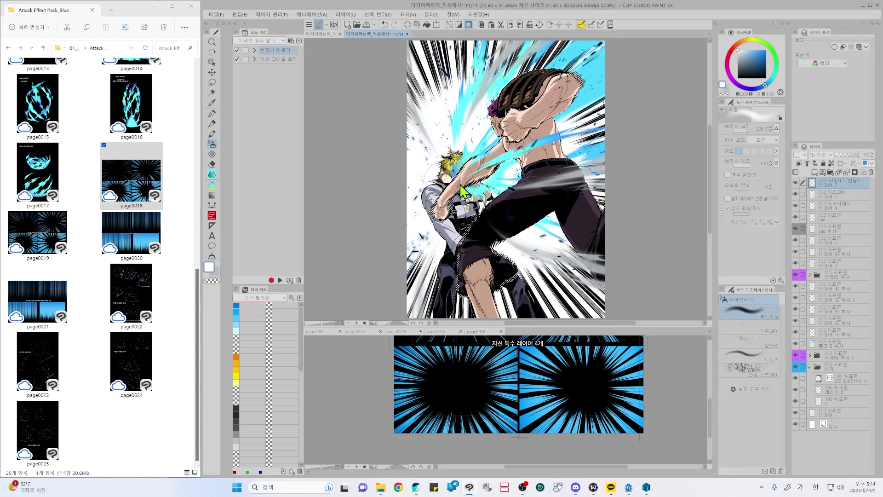
drag(464, 182, 437, 215)
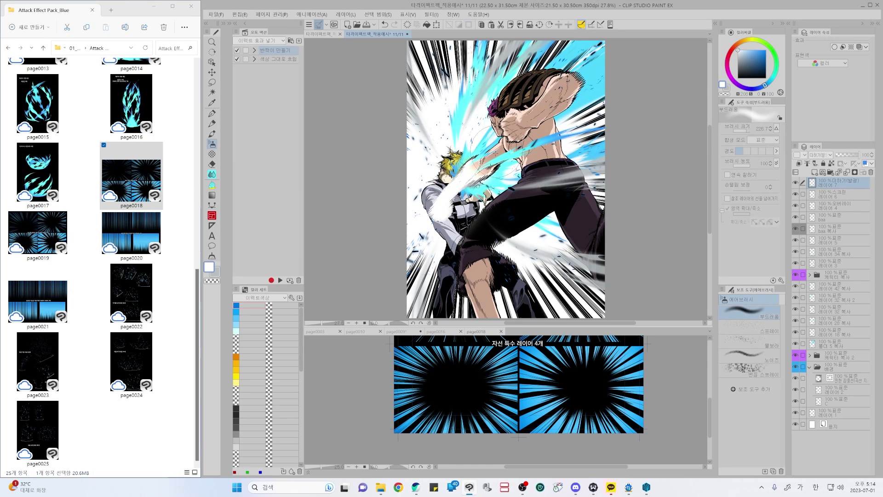
key(ctrl+z)
drag(453, 191, 439, 211)
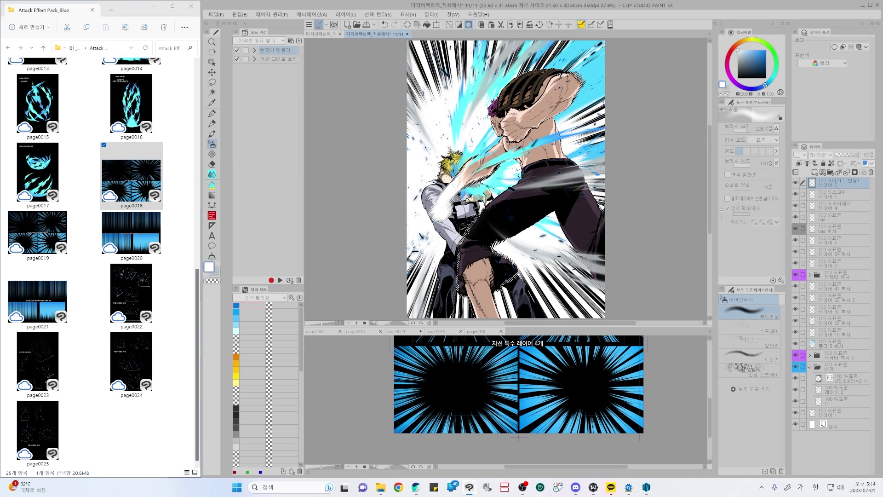
key(ctrl+z)
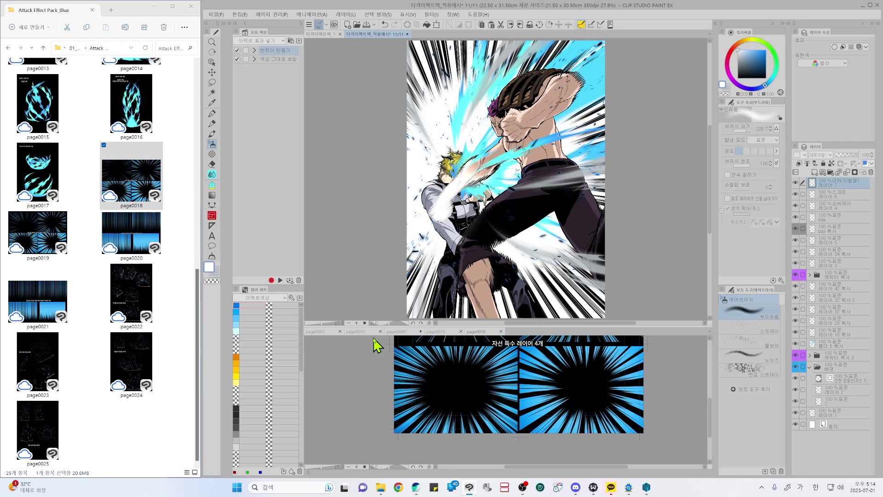
- Try airbrushing a blue glow over the punching arm and fist with a smaller brush of about 124
click(752, 67)
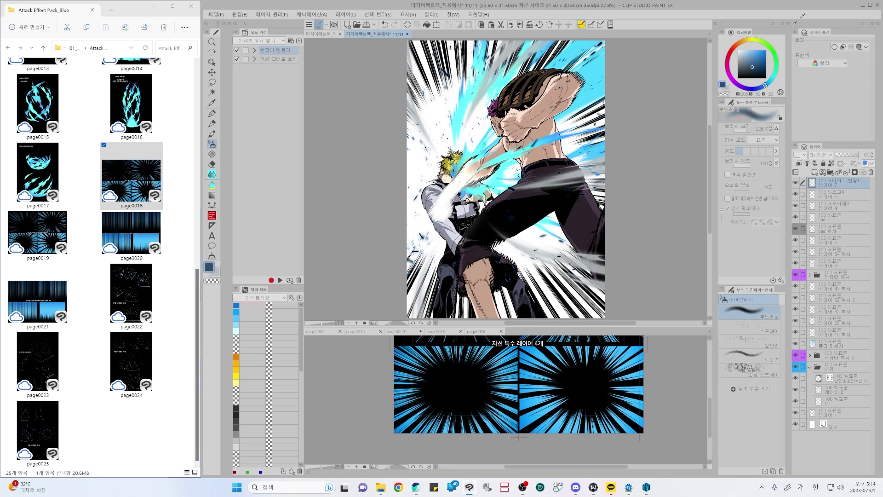
drag(801, 18, 808, 21)
key(bracketleft)
key(bracketleft)
key(bracketleft)
mouse_move(465, 182)
mouse_down()
mouse_move(442, 195)
mouse_move(445, 212)
mouse_up()
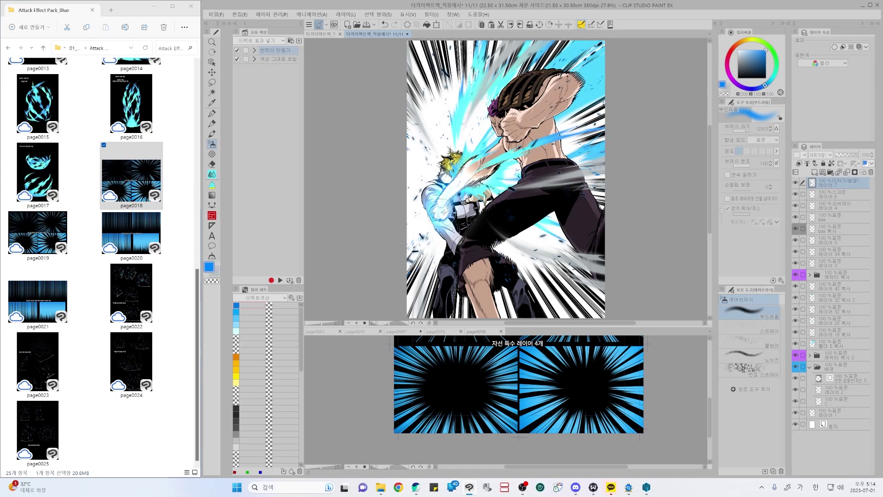
key(ctrl+z)
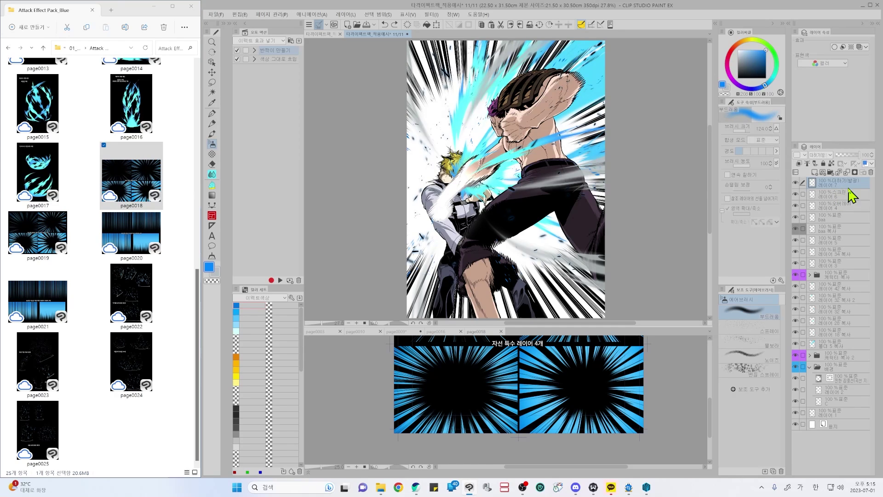
- On a new 더하기(발광) layer beneath the top one, airbrush a blue glow along the punching arm and refine it with the soft eraser
key(ctrl+shift+n)
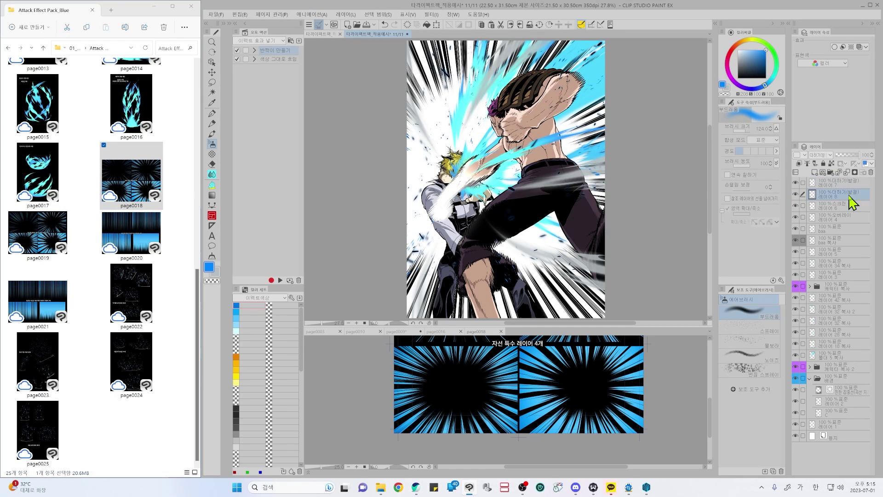
mouse_move(444, 196)
mouse_down()
mouse_move(437, 216)
mouse_move(479, 161)
mouse_up()
key([)
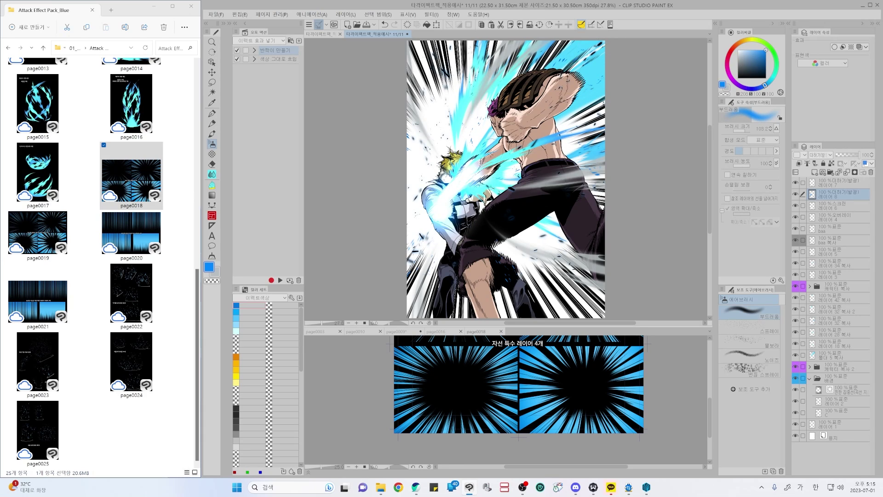
key(e)
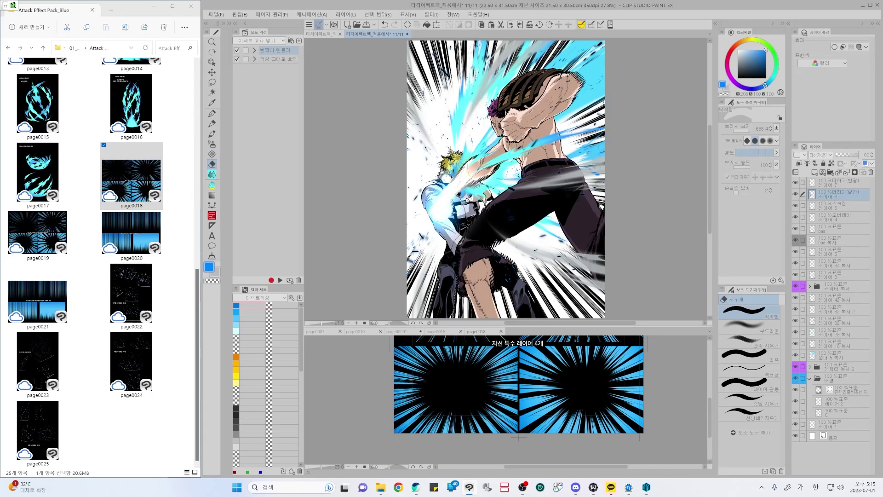
key(e)
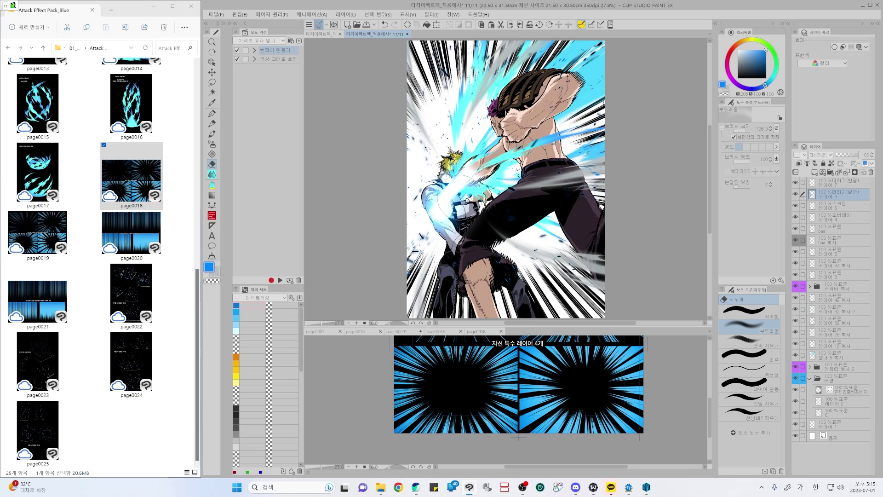
key(p)
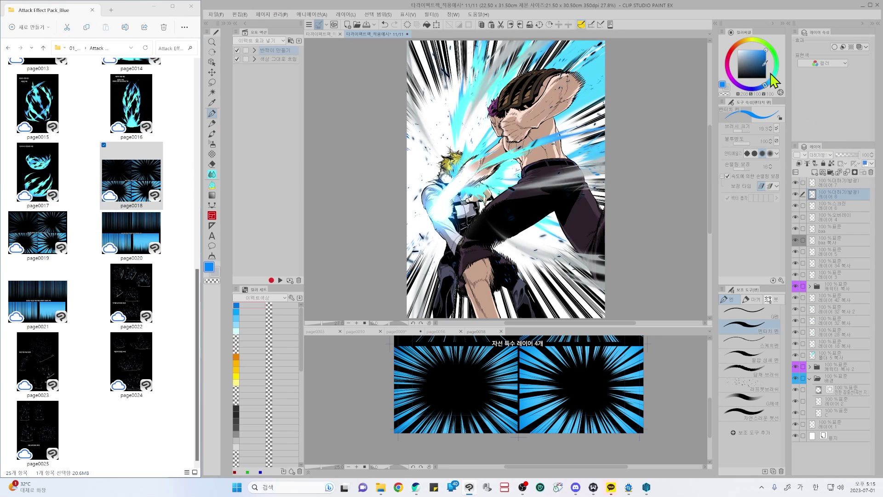
- Try tinting the glow around the fist deep blue with a smaller soft airbrush and transparent pixels locked
key(b)
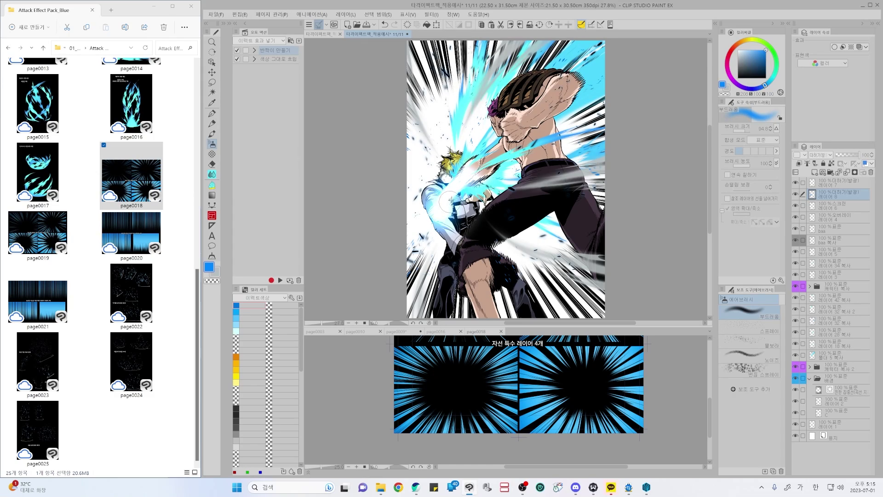
drag(447, 207, 454, 212)
click(753, 88)
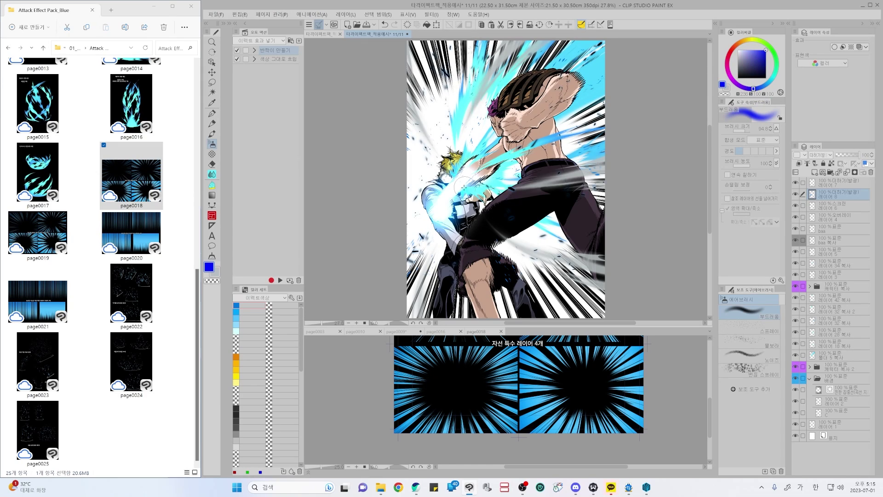
drag(464, 187, 444, 210)
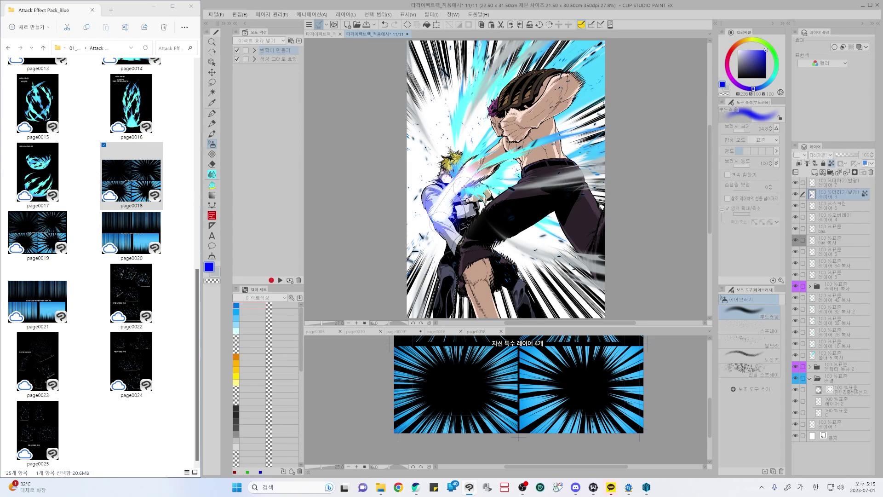
key(ctrl+z)
- Move the 오버레이 layer 레이어 4 to the very top of the layer stack
key(p)
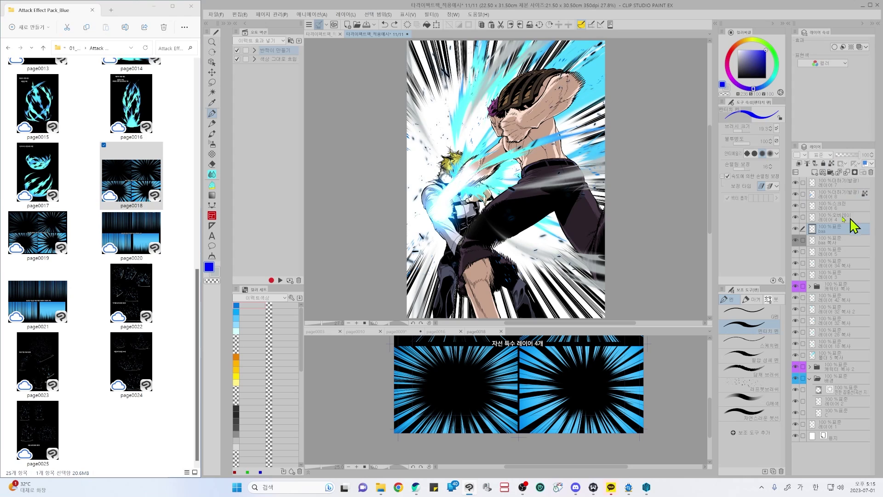
drag(853, 220, 842, 183)
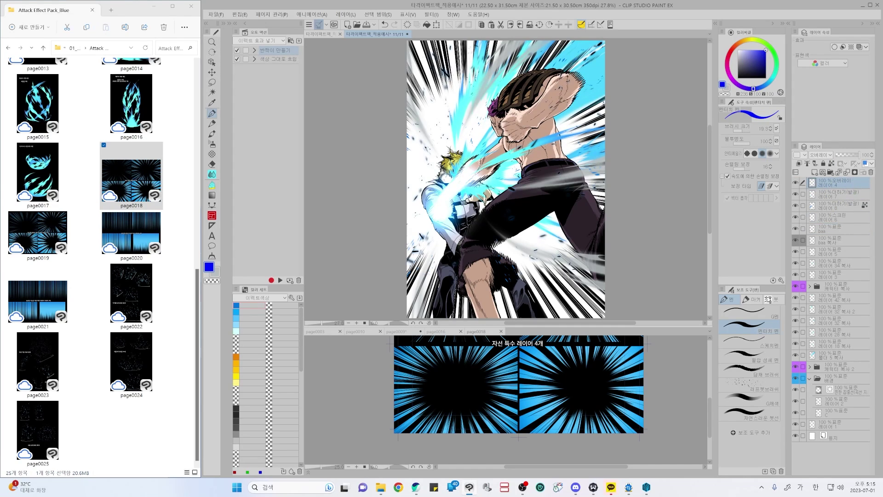
drag(551, 208, 539, 193)
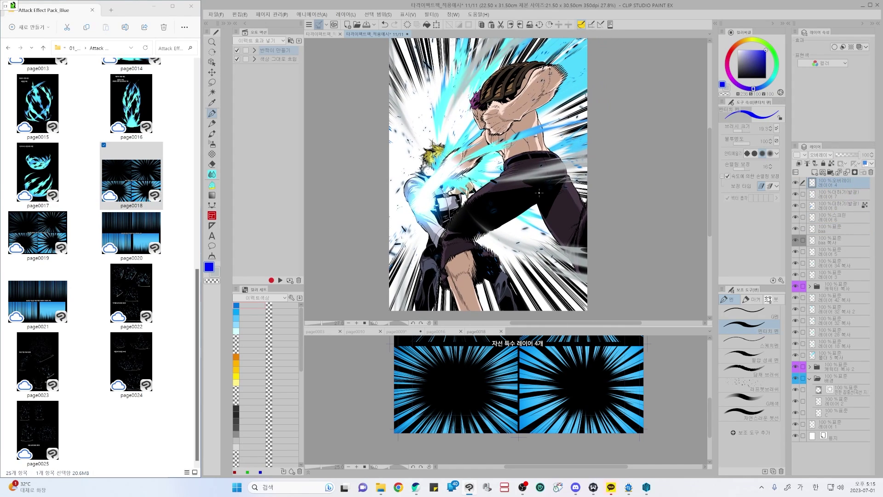
- On the 오버레이 layer, airbrush muted and lighter blue light over the struck character, the impact area and the attacker's face and arms
key(b)
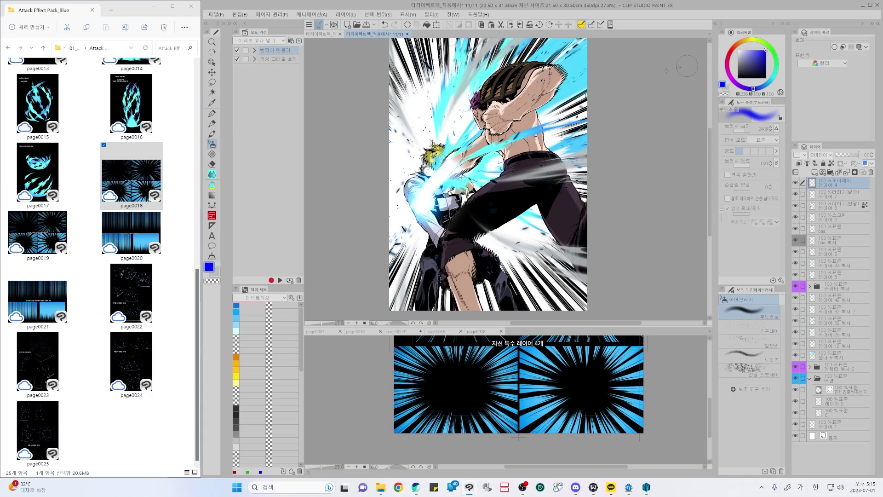
click(761, 88)
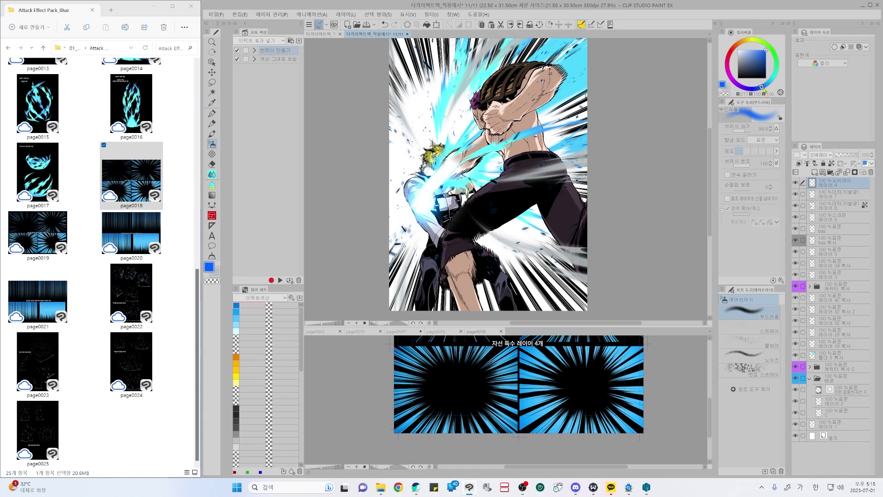
click(759, 50)
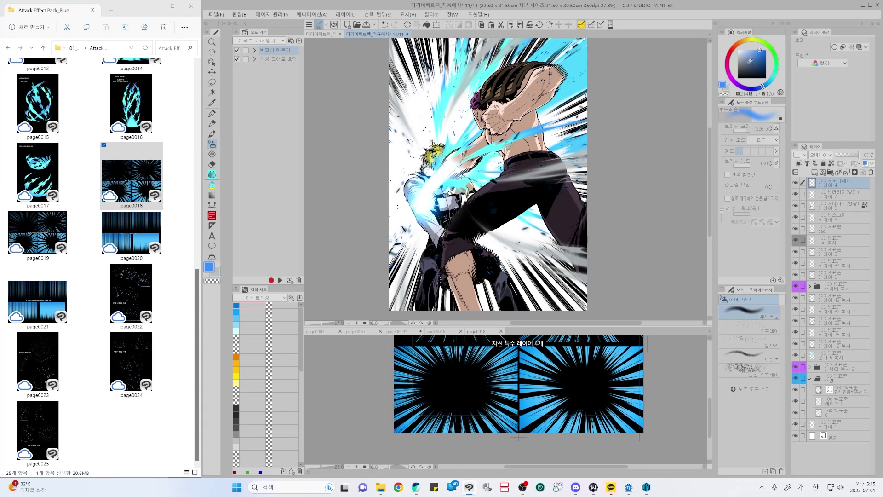
click(753, 57)
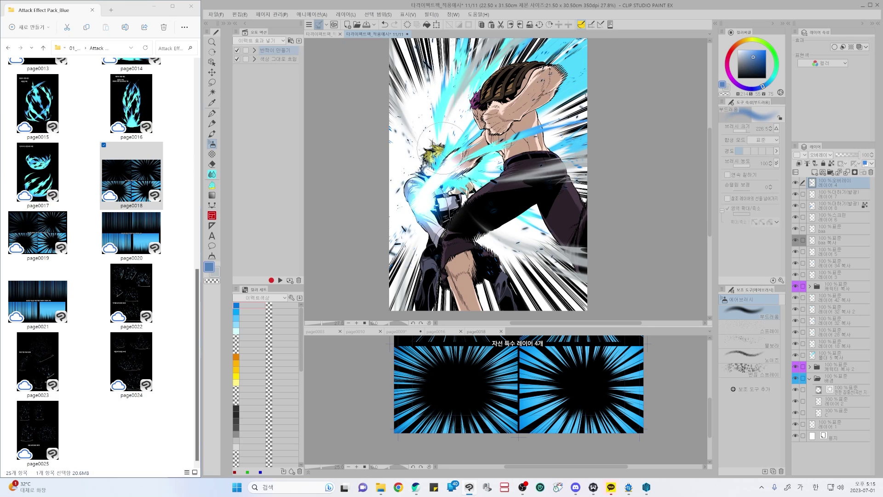
mouse_move(461, 188)
mouse_down()
mouse_move(435, 230)
mouse_move(482, 182)
mouse_move(480, 200)
mouse_move(477, 185)
mouse_move(438, 244)
mouse_move(471, 185)
mouse_move(437, 239)
mouse_up()
click(749, 51)
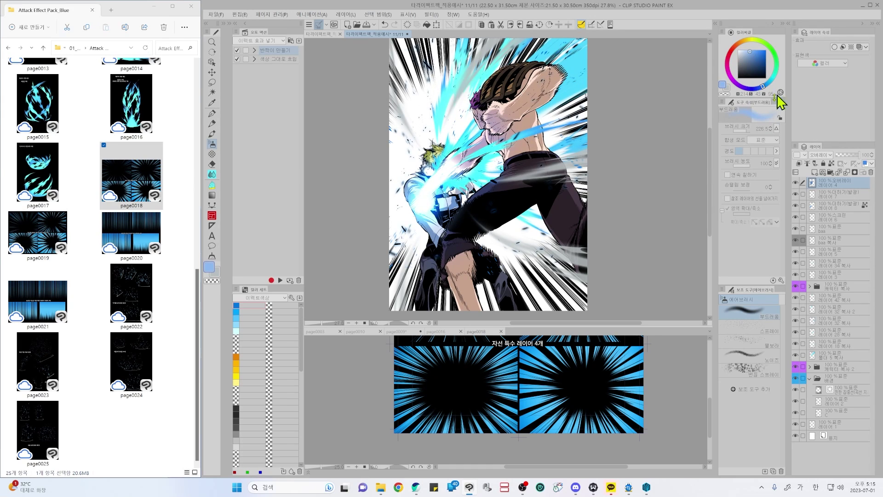
drag(761, 88, 766, 88)
drag(477, 115, 509, 184)
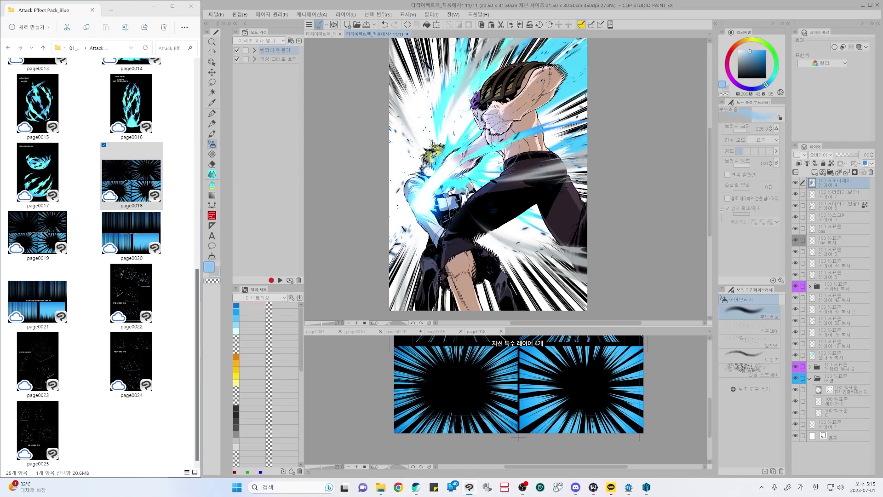
mouse_move(487, 157)
mouse_down()
mouse_move(434, 163)
mouse_move(427, 152)
mouse_move(455, 211)
mouse_move(395, 207)
mouse_move(497, 216)
mouse_up()
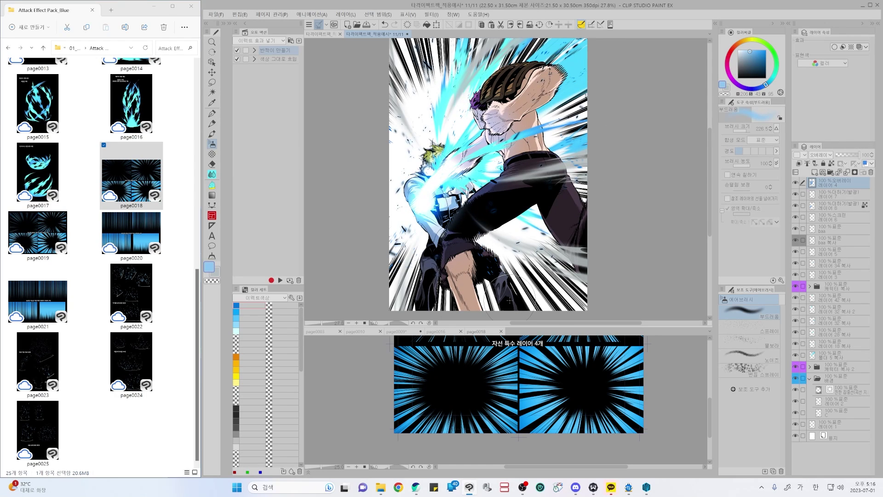
- Airbrush a dark purple shade over the attacker's raised elbow and the lower legs along the outer edges of the artwork
click(745, 88)
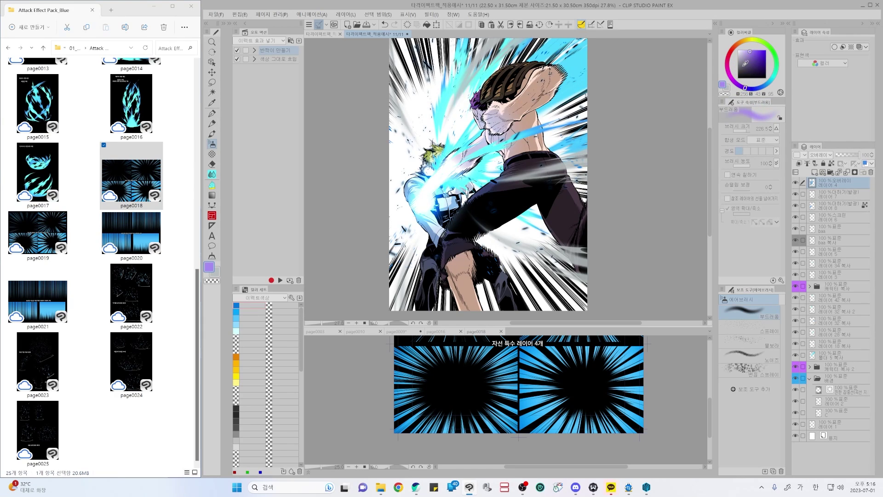
click(748, 69)
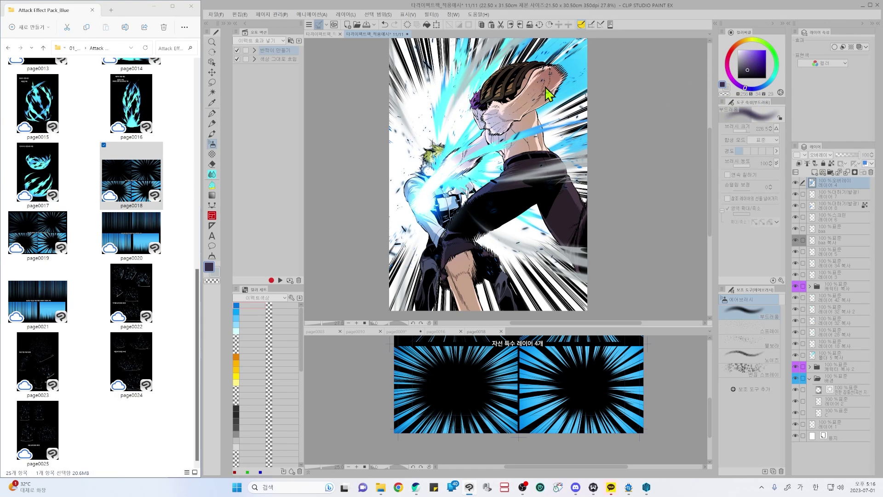
drag(547, 94, 572, 108)
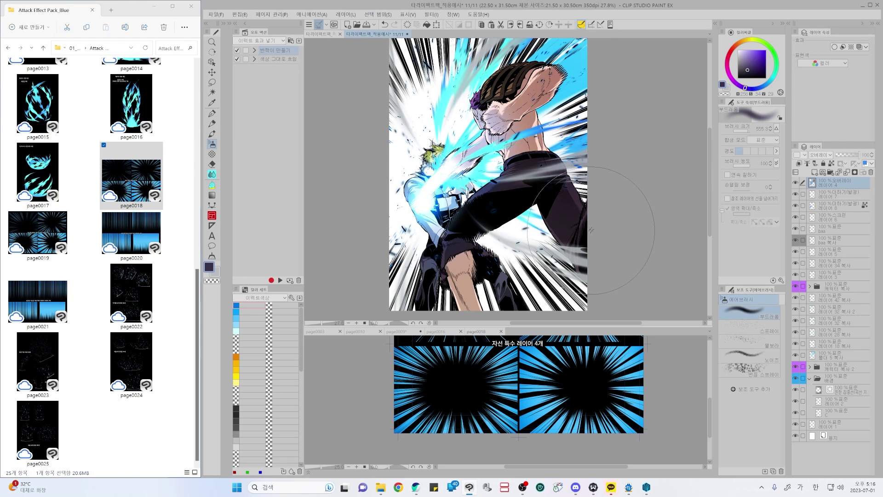
drag(501, 272, 468, 325)
drag(434, 295, 399, 288)
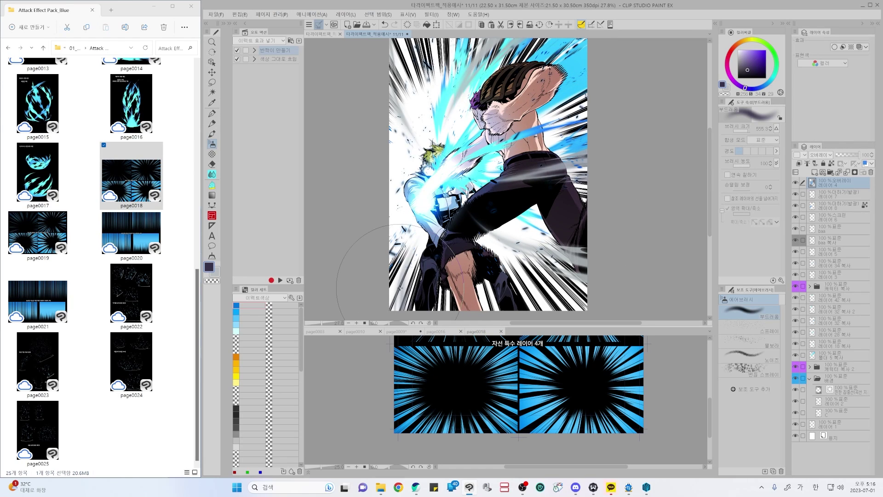
drag(572, 108, 528, 67)
- Convert the upper character folder into a separate raster layer while keeping the original folder
key(o)
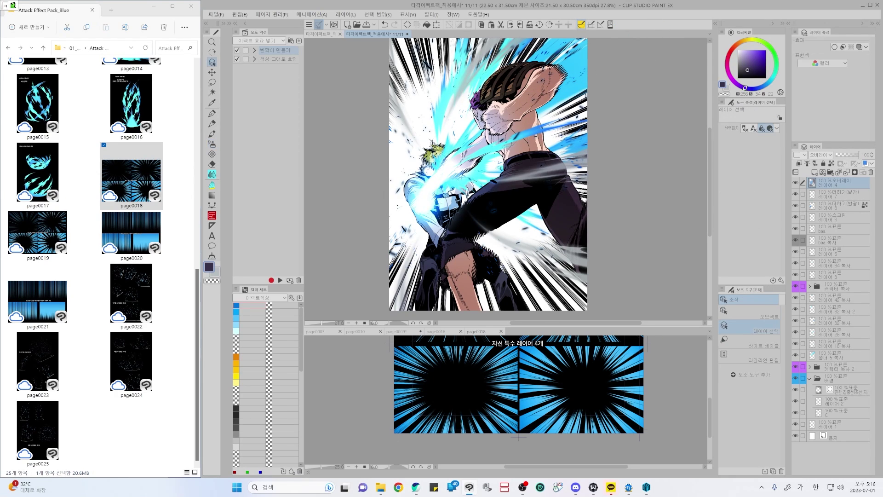
click(828, 290)
click(810, 286)
click(810, 286)
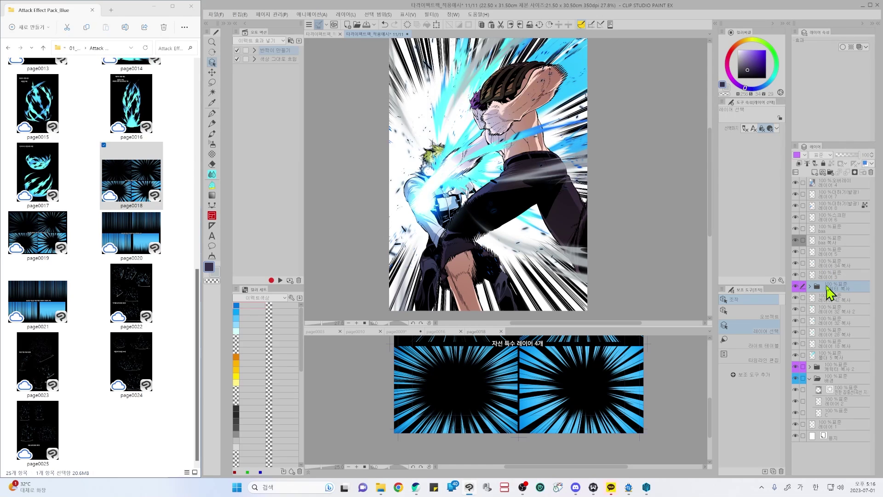
right_click(828, 292)
click(853, 288)
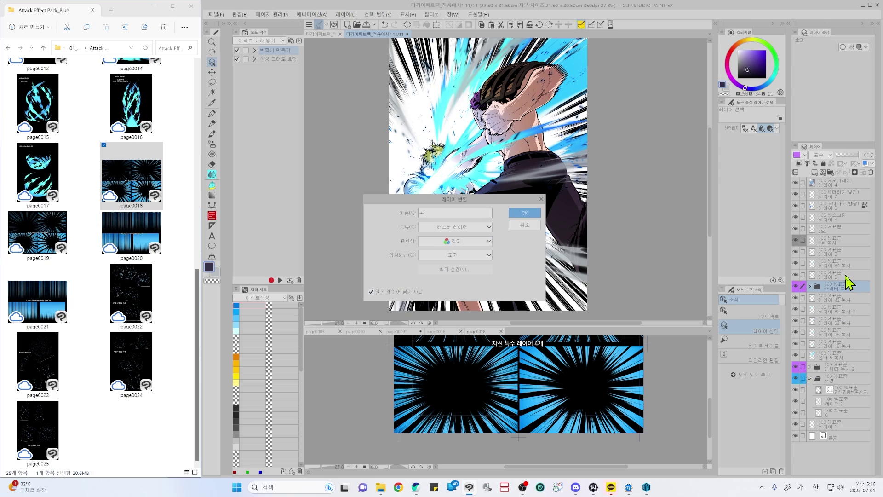
click(537, 225)
right_click(856, 292)
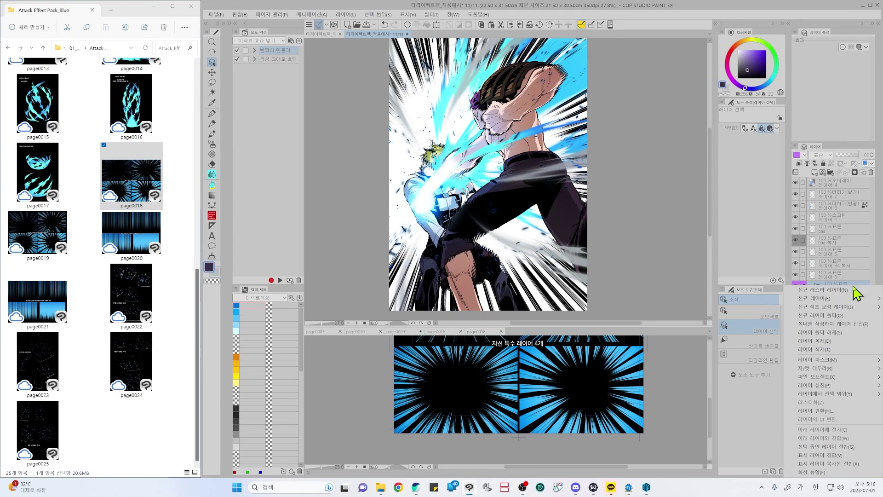
click(836, 410)
click(513, 226)
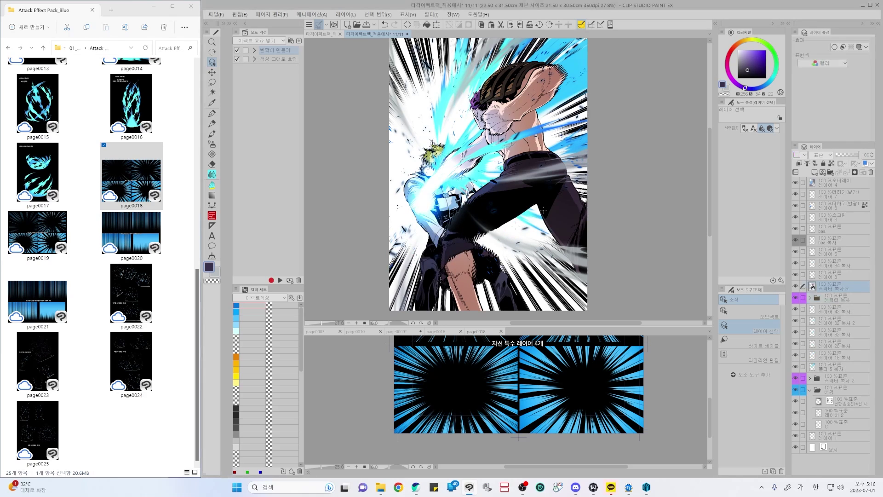
- Convert the lower character folder, 캐릭터 복사 2, into a raster layer while keeping the original folder
click(844, 382)
key(h)
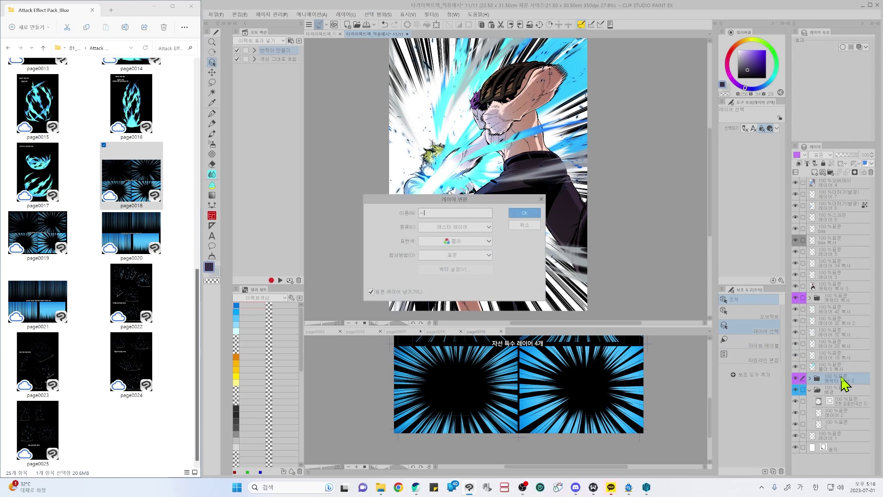
key(Return)
- Set the drawing colour to white and generate an effect copy beneath the upper character's raster layer 캐릭터 복사 3
click(823, 288)
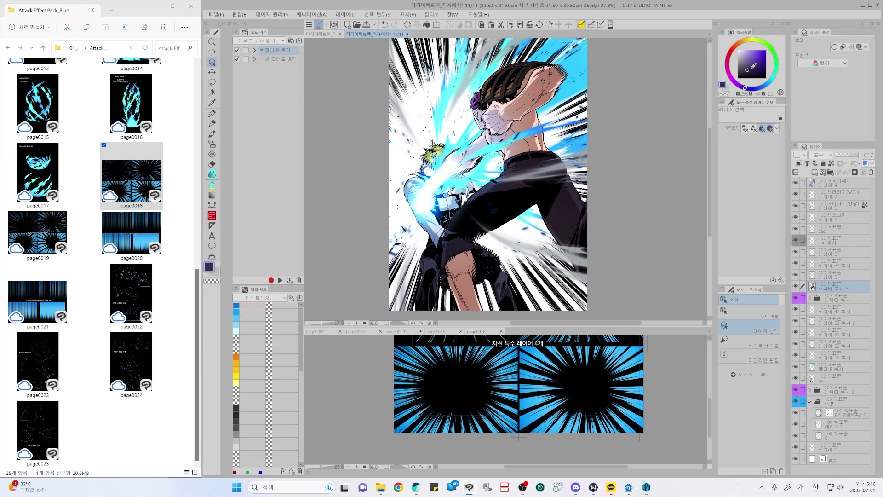
drag(750, 69, 661, 2)
key(ctrl+z)
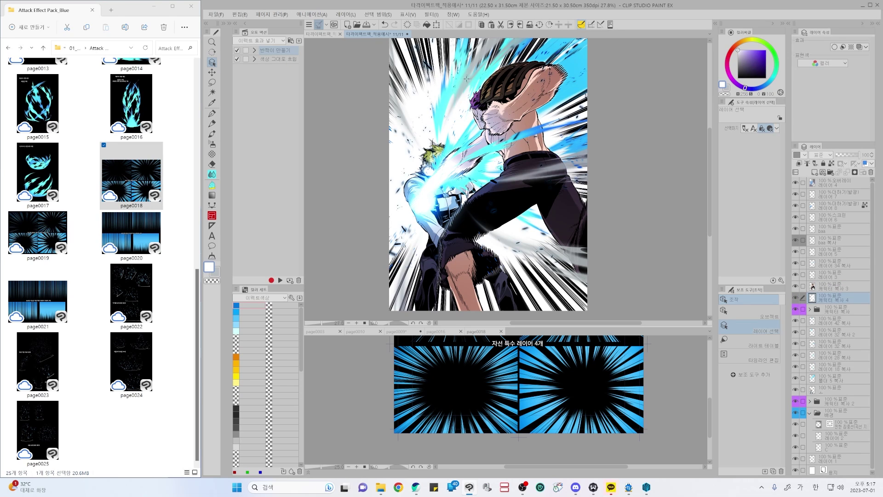
drag(465, 236, 475, 255)
drag(447, 166, 425, 192)
drag(590, 227, 390, 170)
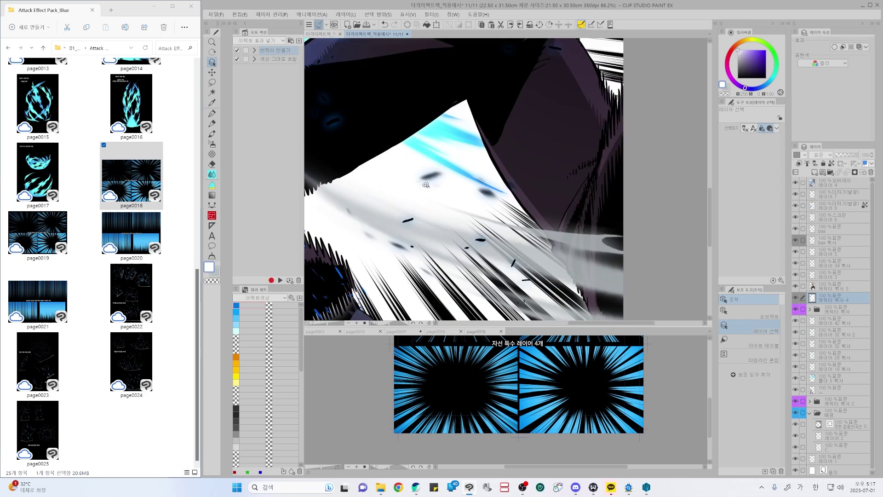
drag(455, 191, 444, 192)
drag(574, 168, 555, 265)
drag(522, 221, 578, 237)
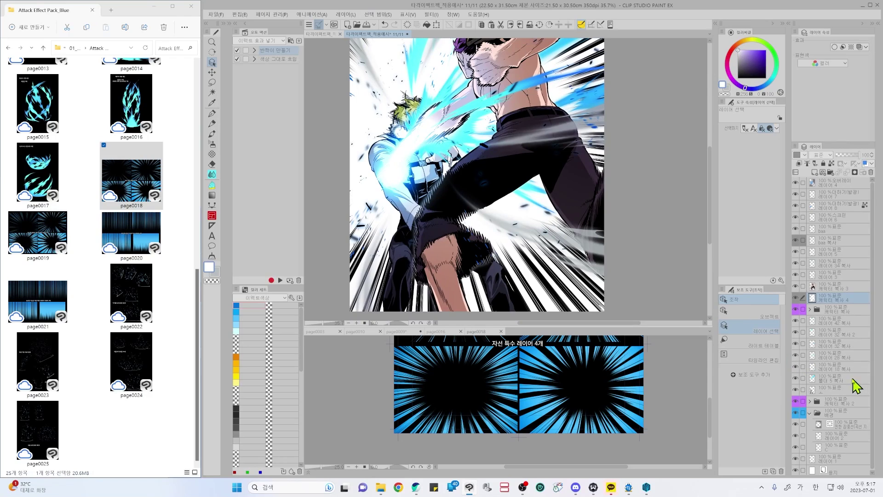
- Generate the same effect copy beneath the lower character's raster layer and compare the artwork with each effect copy hidden and shown
click(830, 390)
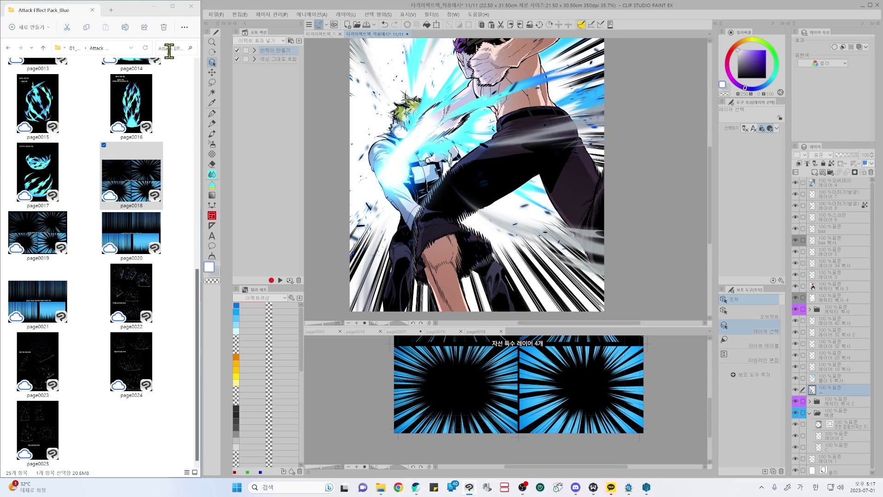
click(288, 55)
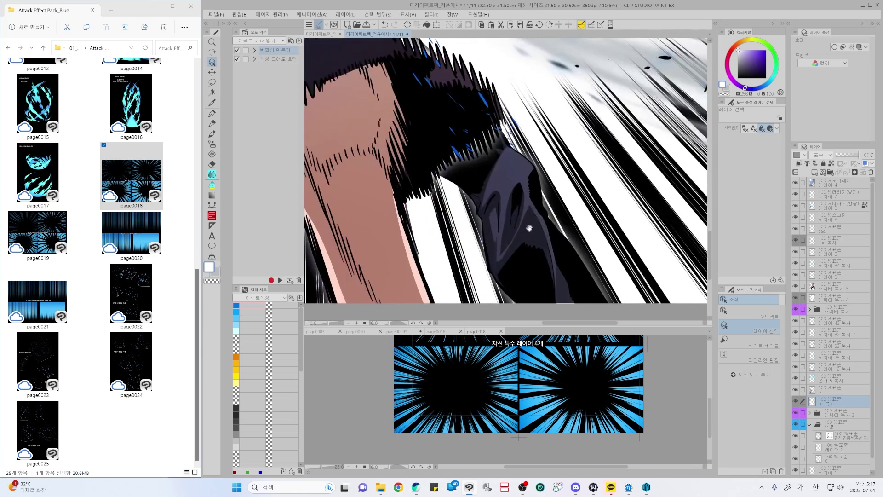
click(795, 401)
click(796, 401)
click(795, 298)
click(796, 298)
scroll(551, 222, down, 2)
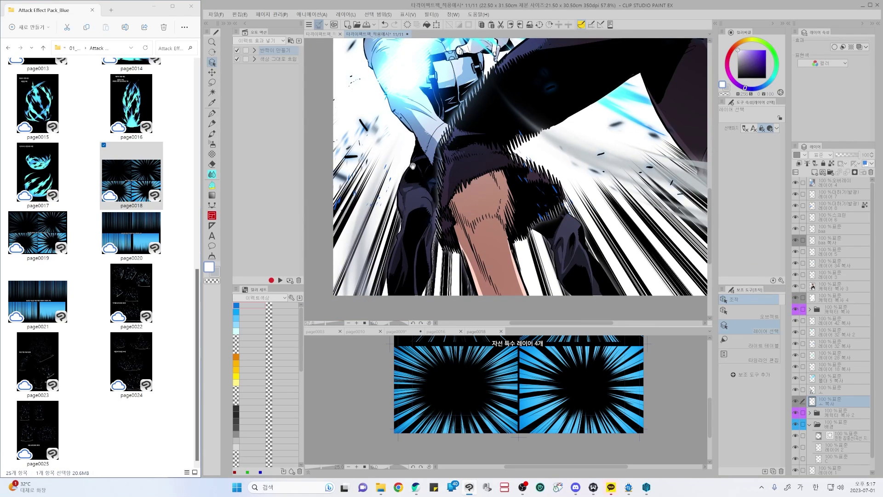
scroll(412, 166, down, 2)
scroll(520, 167, up, 1)
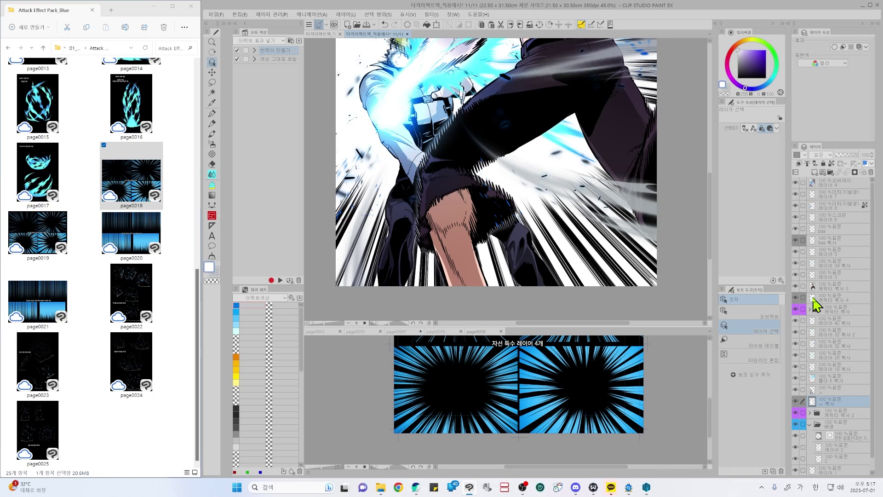
- Load the effect copy 캐릭터 복사 4 as a selection, check the artwork without the selection, restore it and make that layer active
ctrl+click(812, 298)
drag(557, 247, 550, 262)
scroll(550, 262, down, 2)
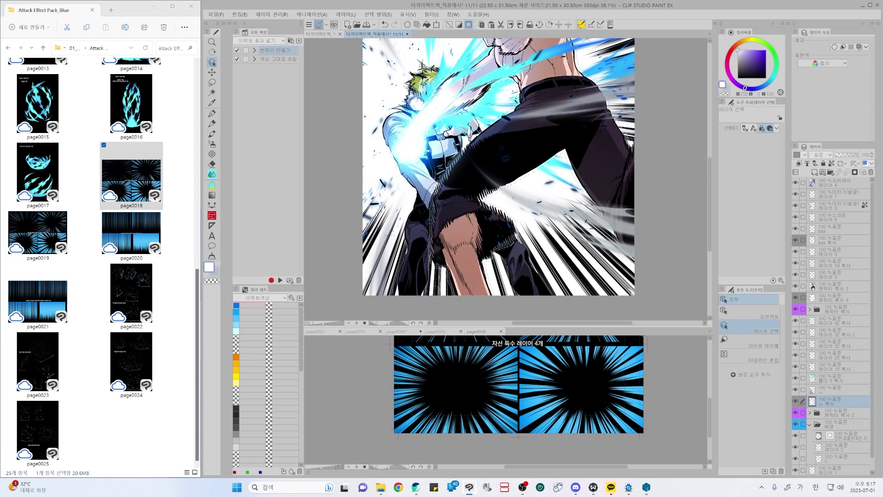
drag(526, 99, 478, 109)
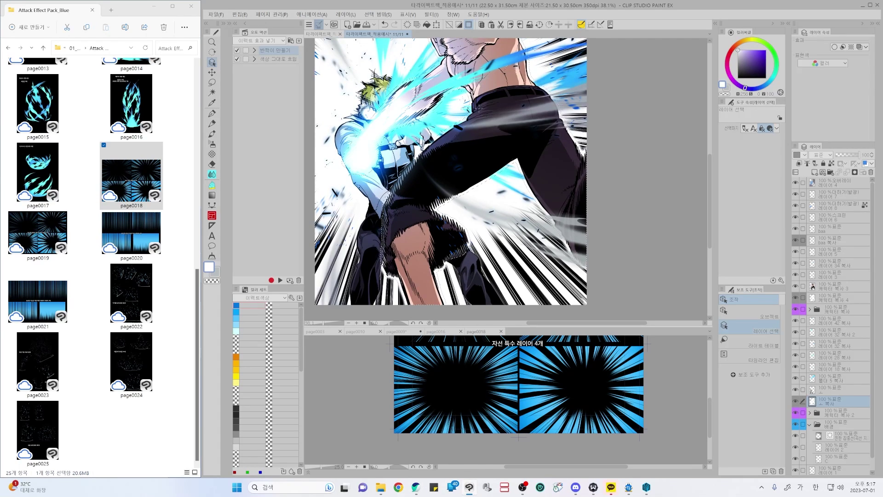
key(ctrl+d)
key(ctrl+z)
key(ctrl+d)
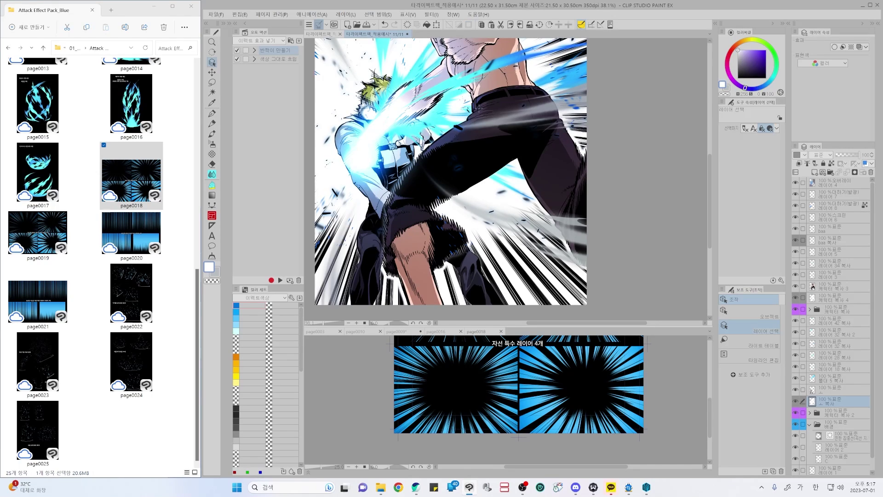
key(ctrl+z)
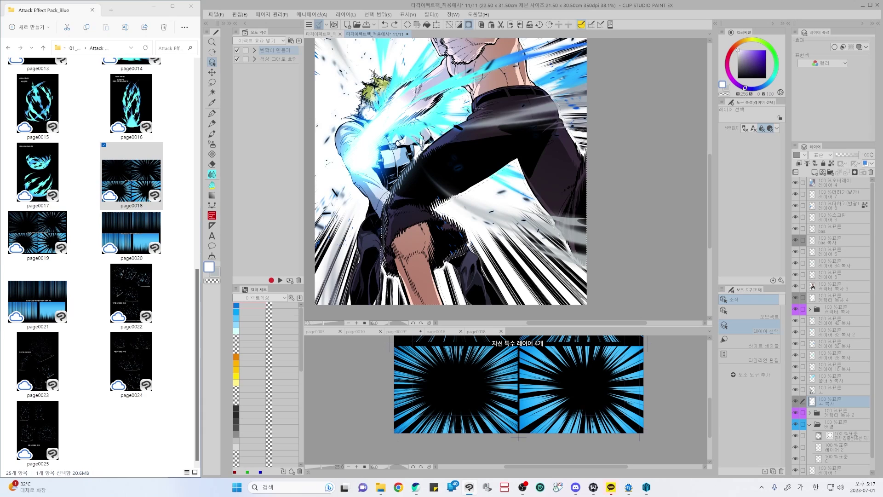
key(ctrl+d)
key(ctrl+z)
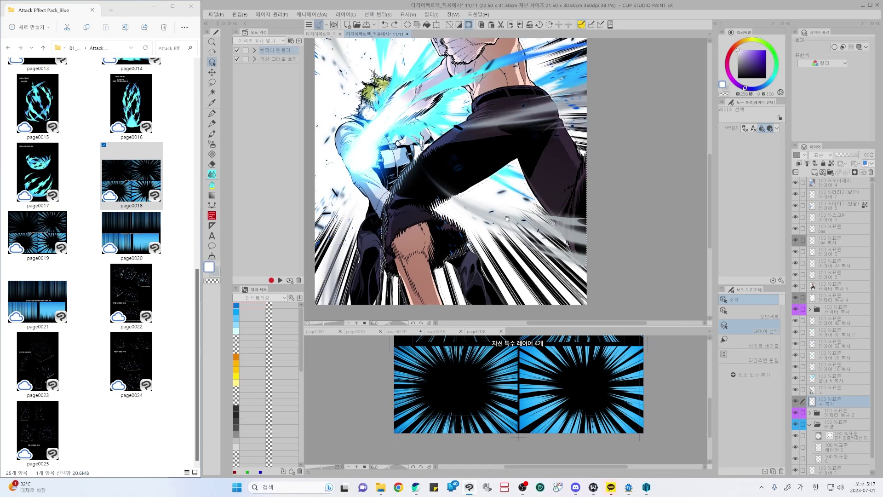
click(828, 298)
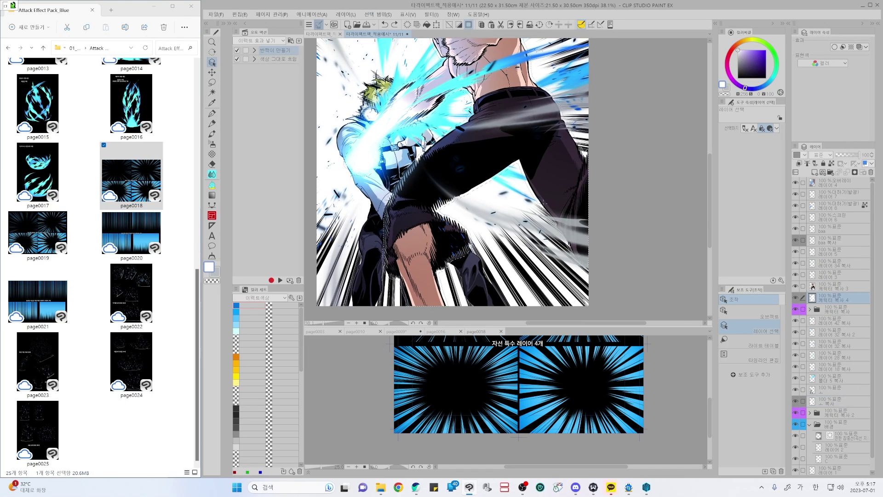
scroll(544, 203, down, 3)
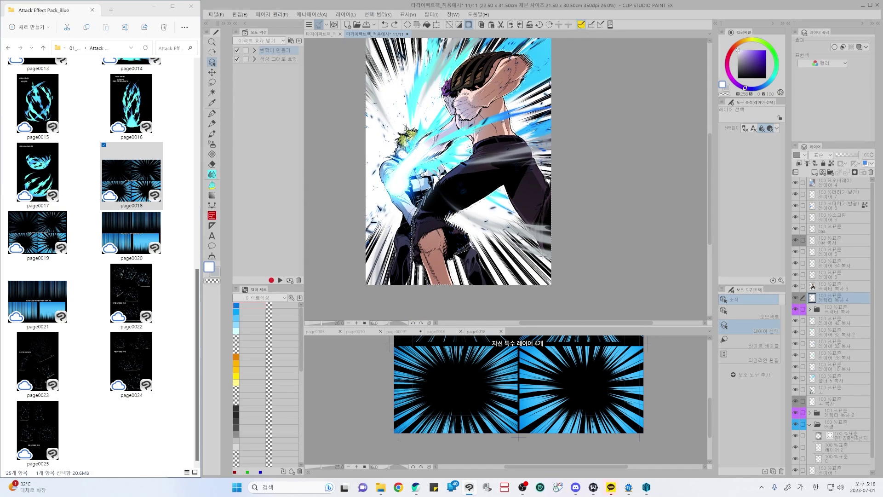
- Clear the selection, make the focus-line layer in the 배경 folder active and compare the artwork with that layer hidden and shown
key(ctrl+d)
scroll(561, 218, down, 2)
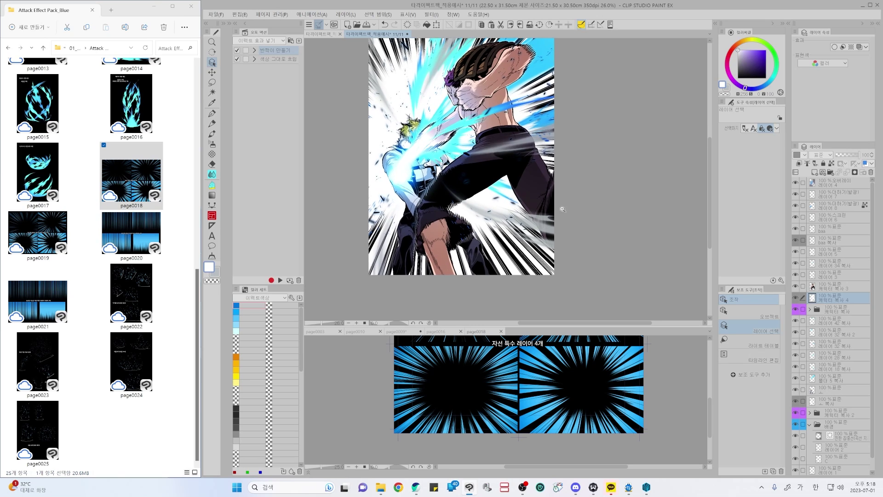
click(519, 265)
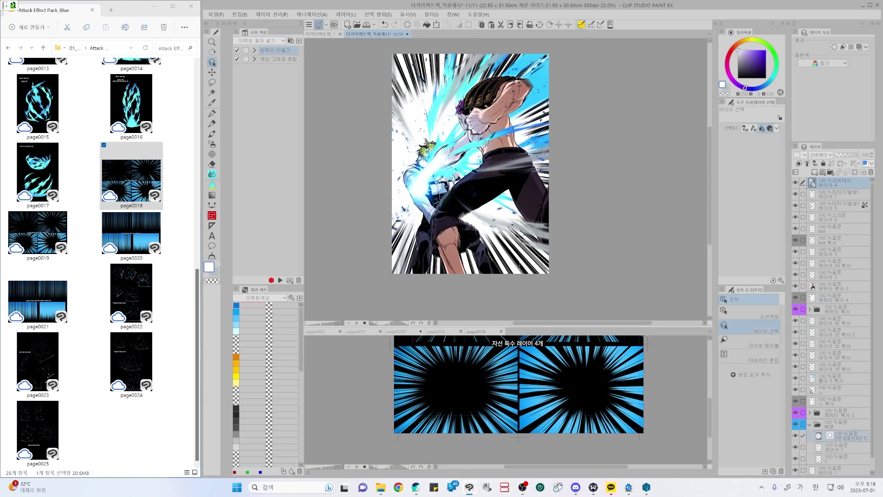
scroll(830, 331, down, 1)
click(842, 425)
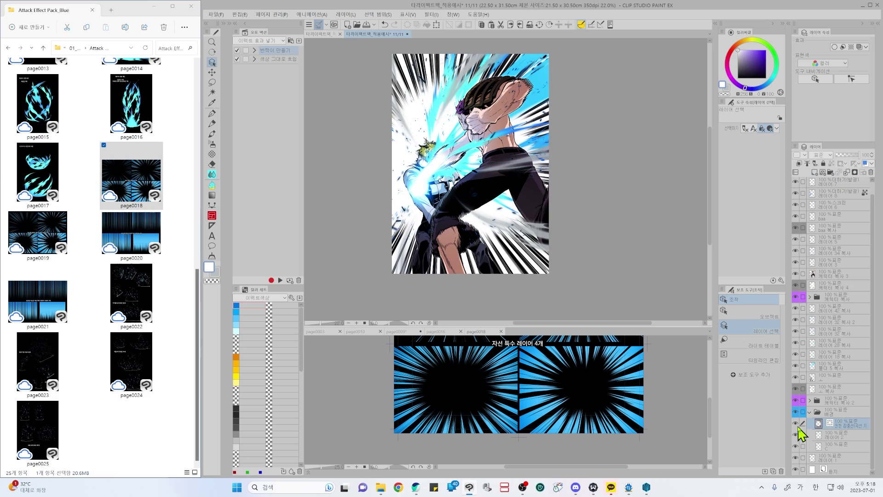
click(795, 424)
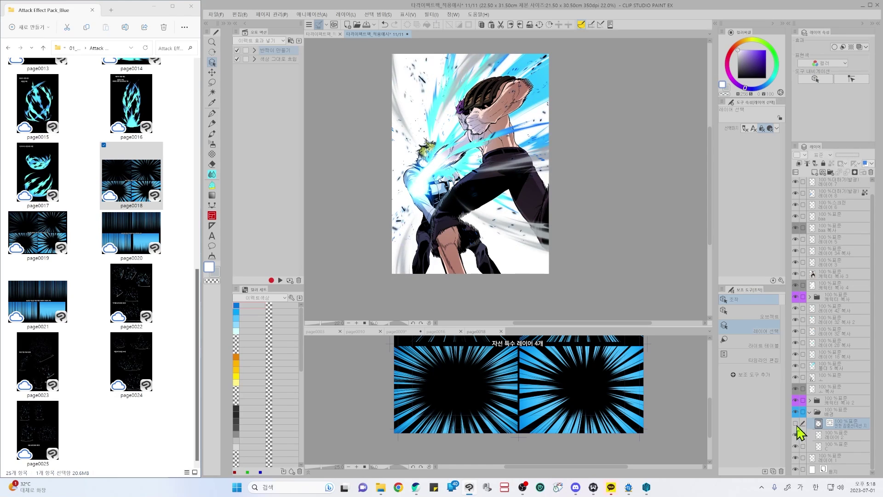
click(796, 424)
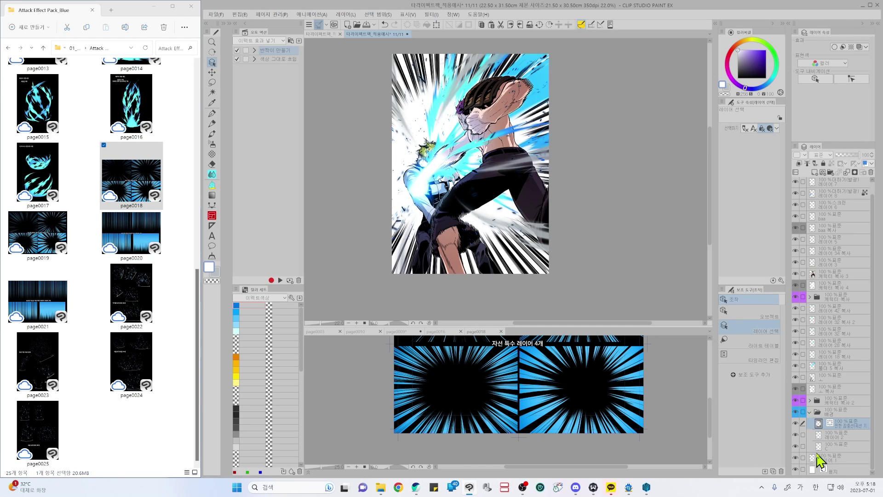
- Rasterize the focus-line layer in the 배경 folder and compare the artwork with it hidden and shown
right_click(845, 426)
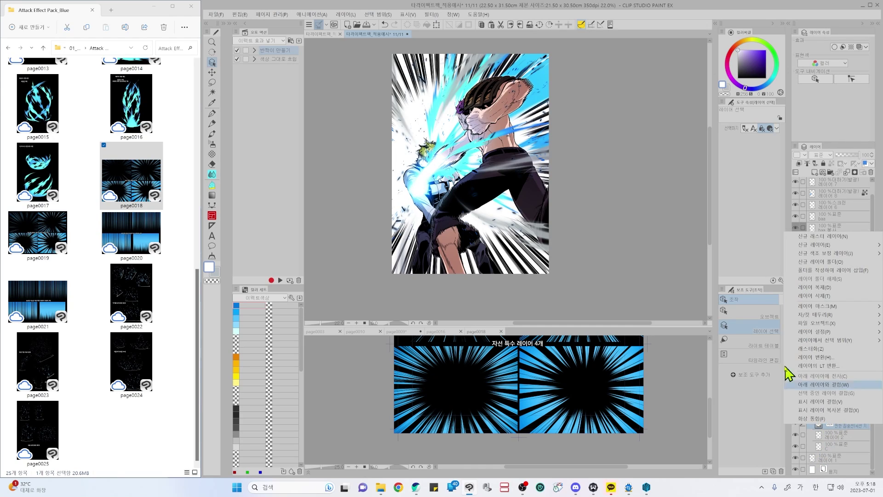
click(814, 348)
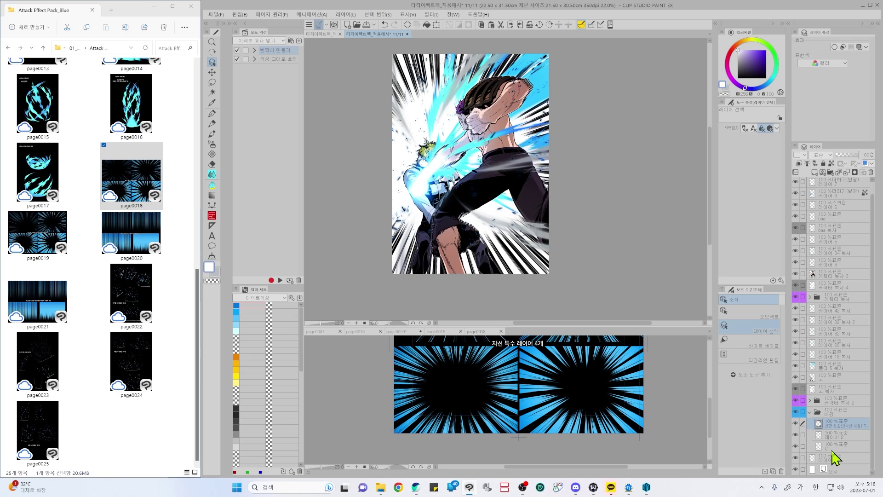
click(796, 423)
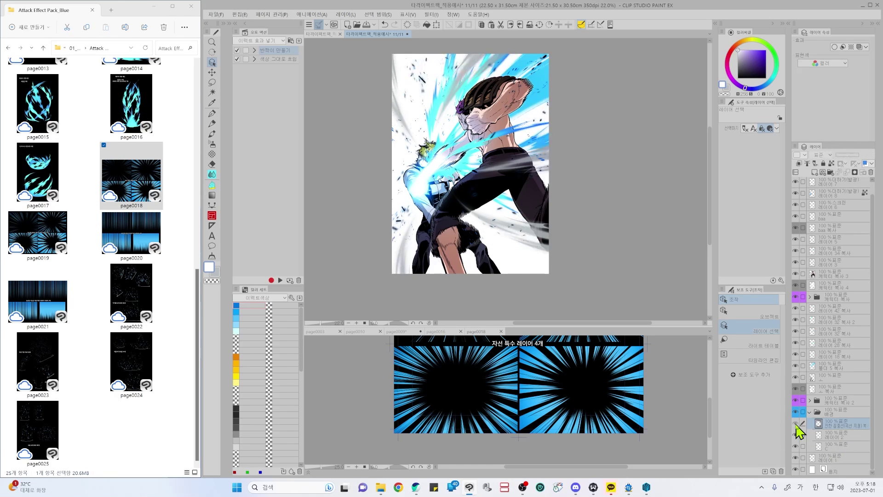
click(795, 424)
click(796, 423)
click(795, 423)
click(795, 423)
click(795, 424)
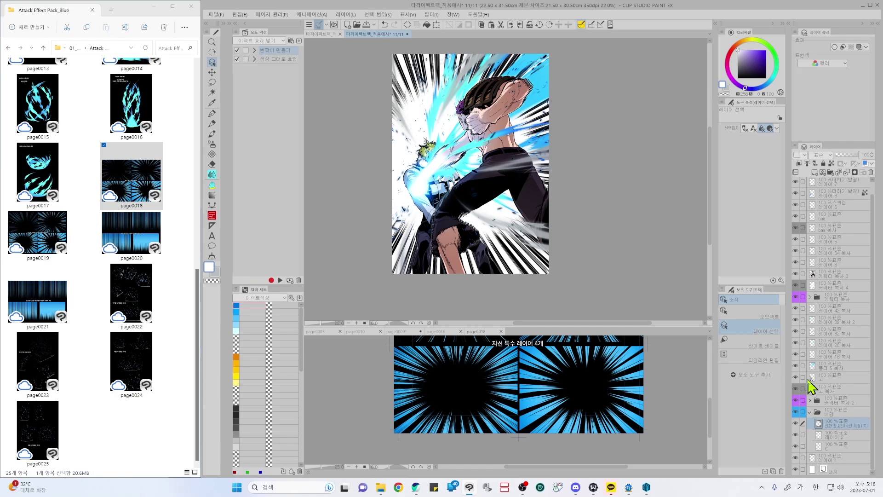
- Add a Screen-mode layer above the focus-line layer and choose a dark blue as the Gradient tool's colour
key(ctrl+shift+n)
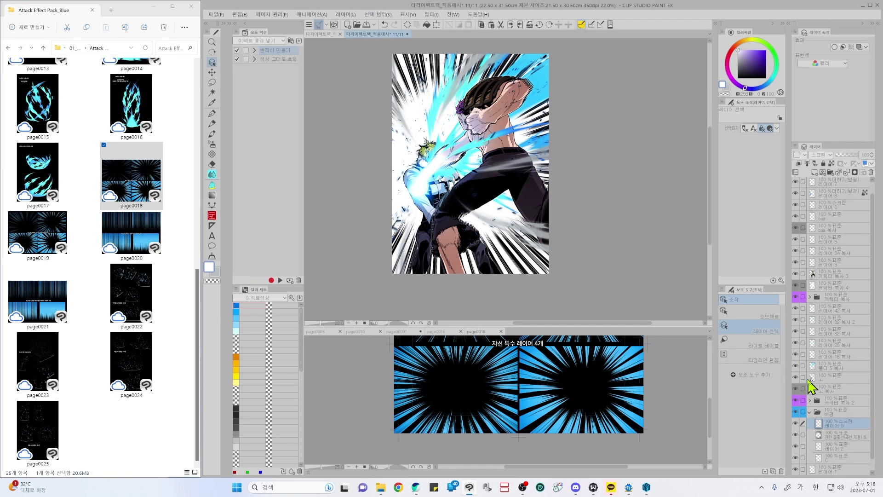
scroll(479, 304, down, 1)
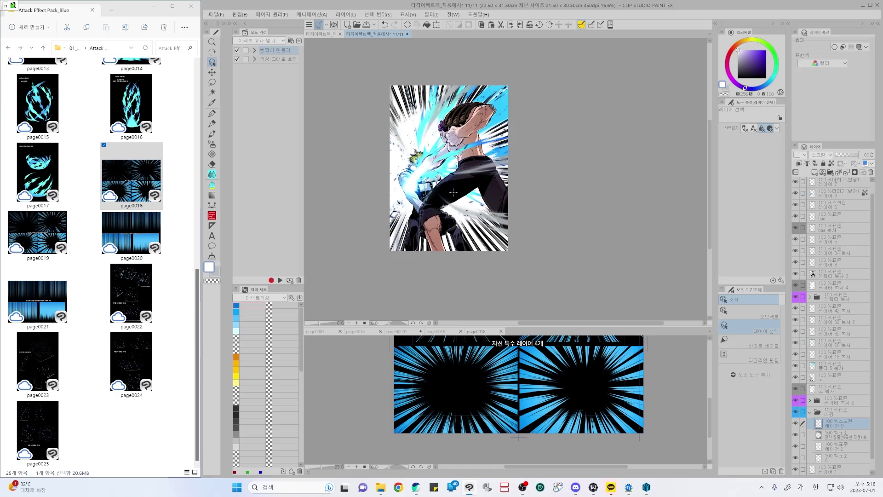
key(g)
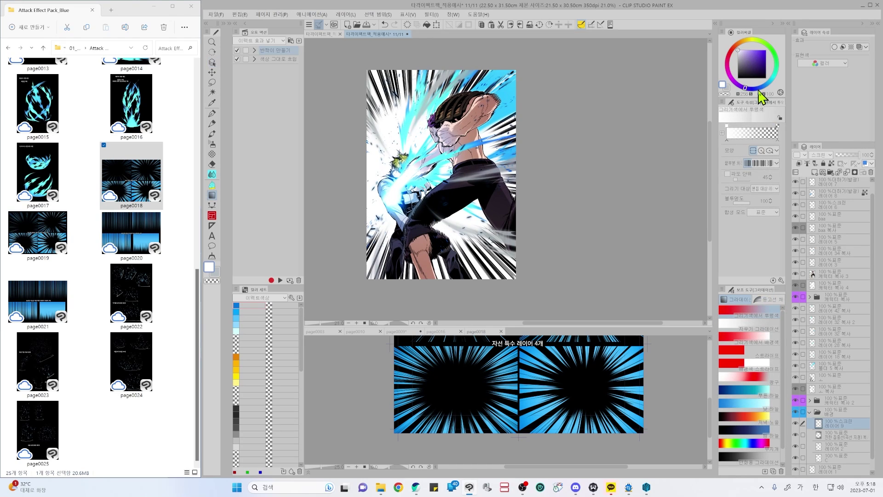
drag(762, 86, 754, 91)
click(757, 58)
drag(757, 58, 755, 57)
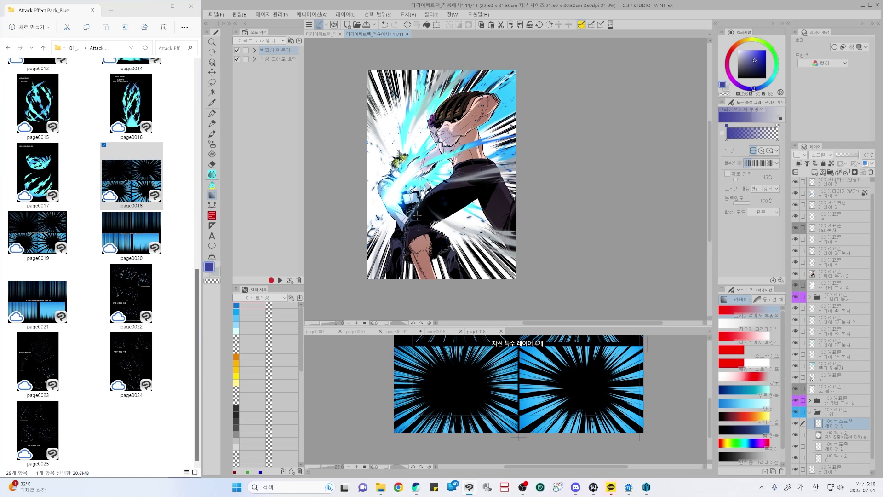
- Move the new Screen layer above the 배경 folder and try dark-blue vertical gradients on it, undoing each attempt
drag(417, 215, 420, 287)
key(ctrl+z)
drag(855, 421, 851, 409)
drag(435, 185, 437, 257)
key(ctrl+z)
drag(430, 145, 434, 257)
key(ctrl+z)
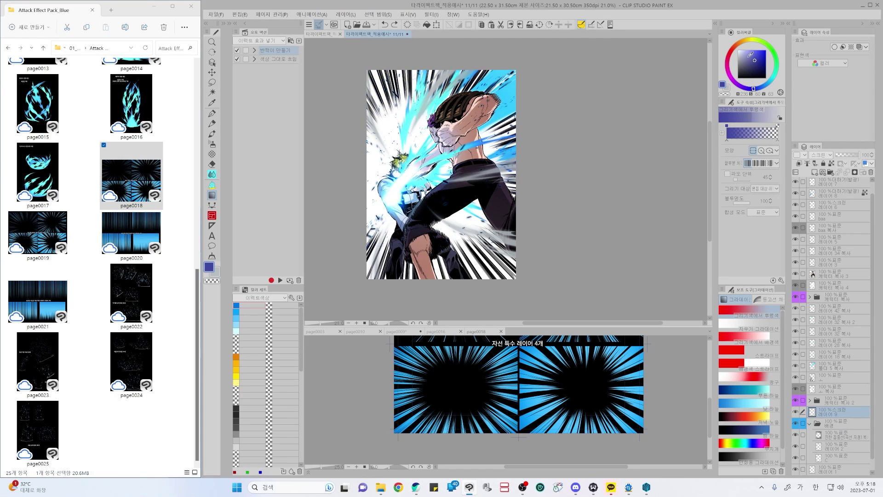
- Choose a lighter blue, undo a trial gradient and airbrush the blue over the focus lines on the Screen layer instead
click(752, 56)
drag(753, 90, 757, 98)
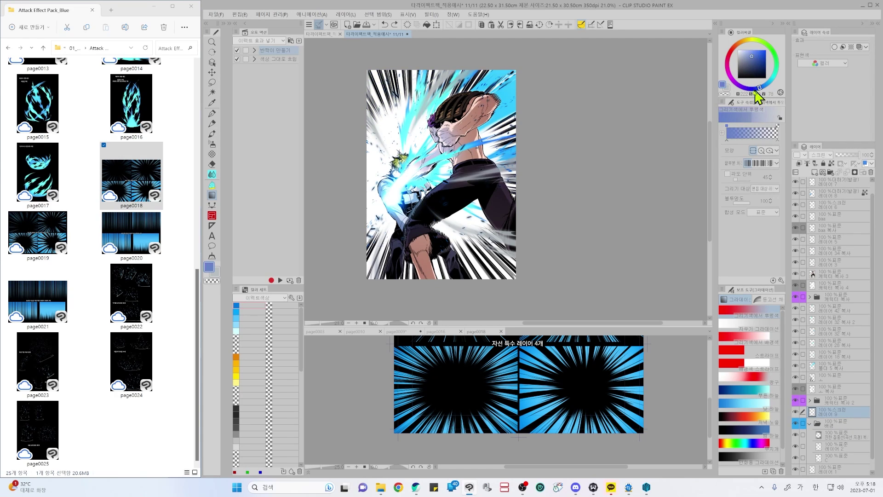
drag(414, 312, 416, 328)
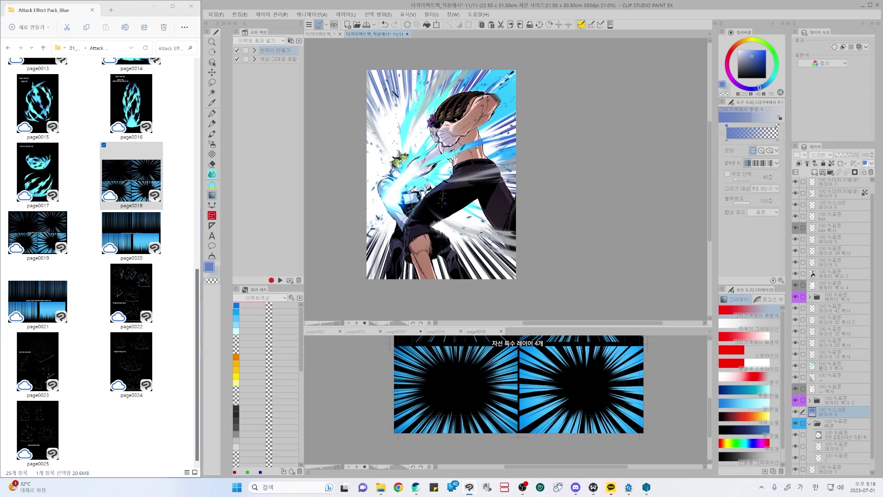
key(ctrl+z)
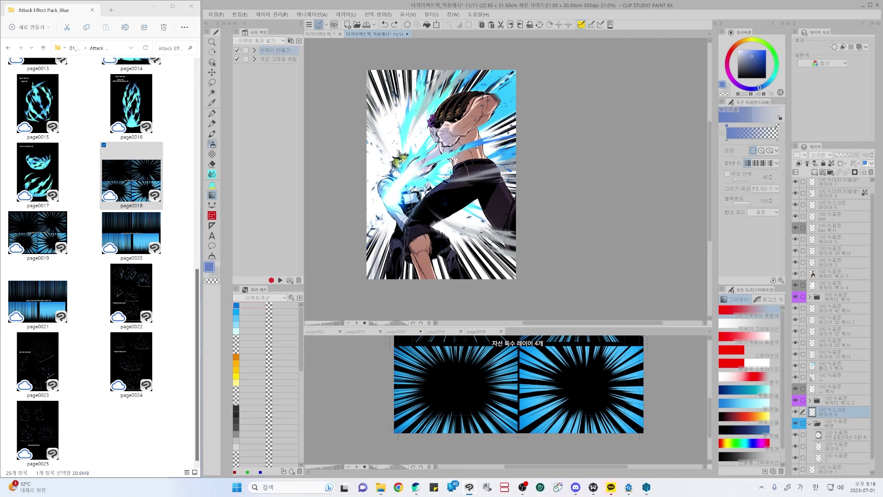
key(b)
mouse_move(435, 261)
mouse_down()
mouse_move(382, 160)
mouse_move(425, 262)
mouse_move(362, 123)
mouse_move(366, 177)
mouse_up()
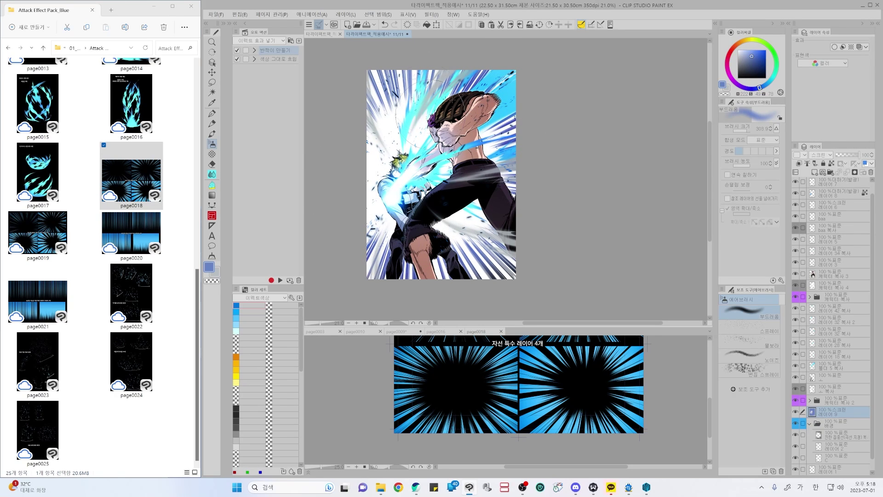
- Shift the drawing colour to sky blue and recolour the focus lines with the airbrush on the Screen layer
scroll(494, 224, up, 5)
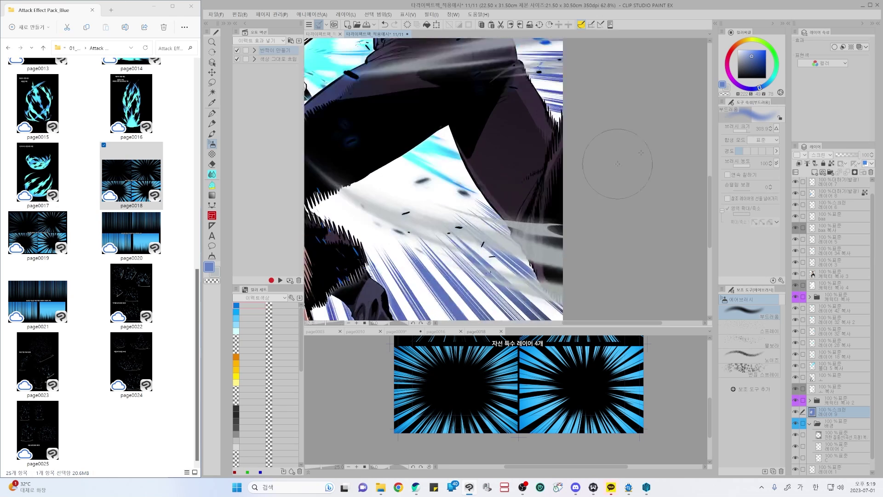
click(767, 83)
scroll(489, 188, down, 6)
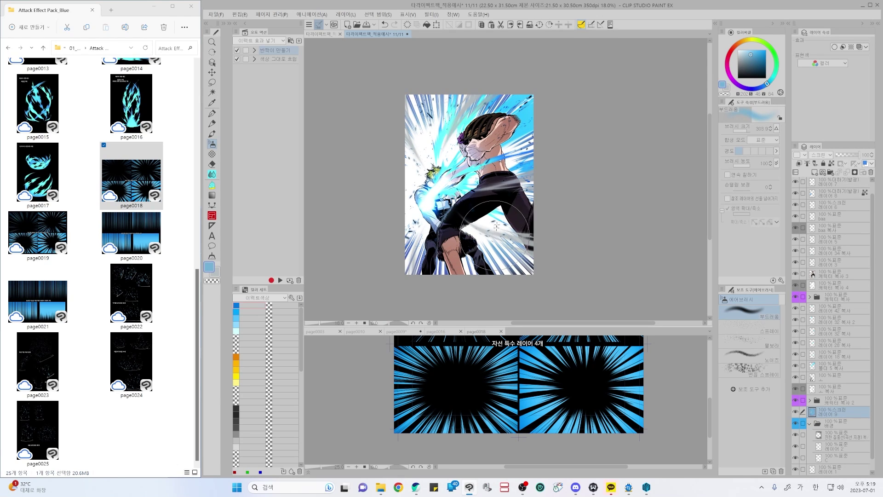
drag(496, 180, 497, 190)
scroll(565, 249, up, 4)
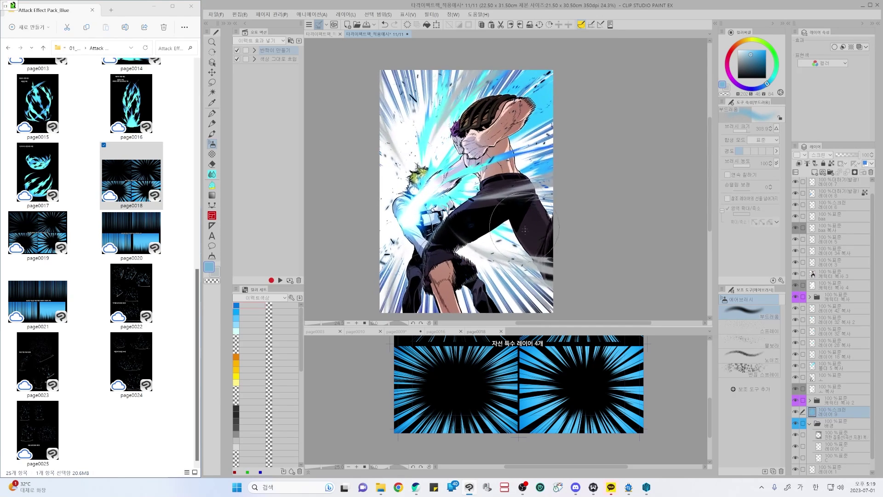
- Lower the opacity of the blue Screen layer above the 배경 folder to about 76%
scroll(580, 223, down, 2)
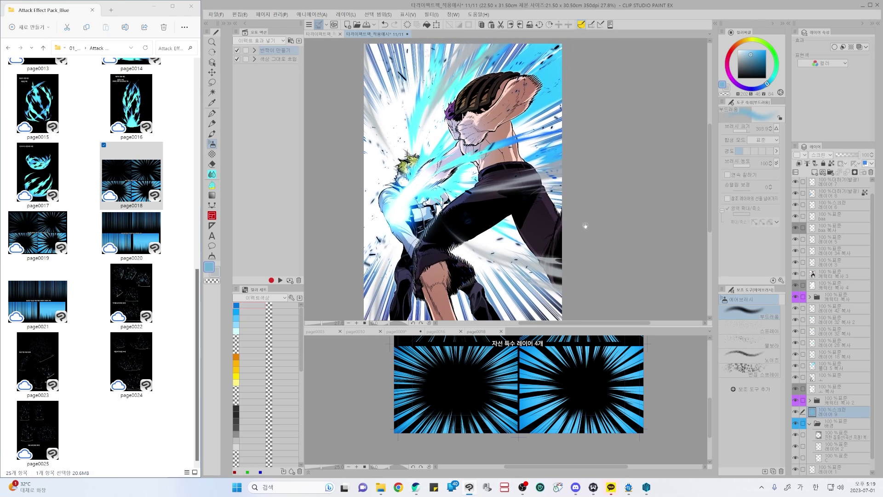
click(854, 155)
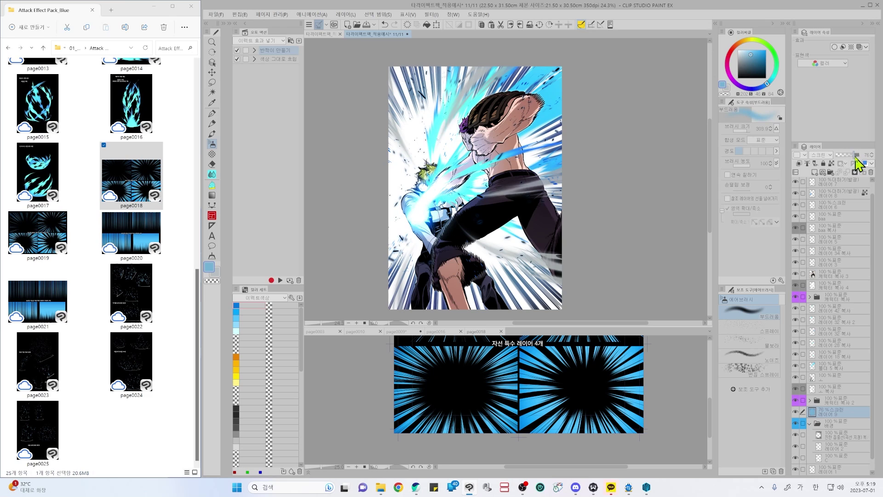
drag(858, 161, 849, 163)
drag(538, 210, 514, 203)
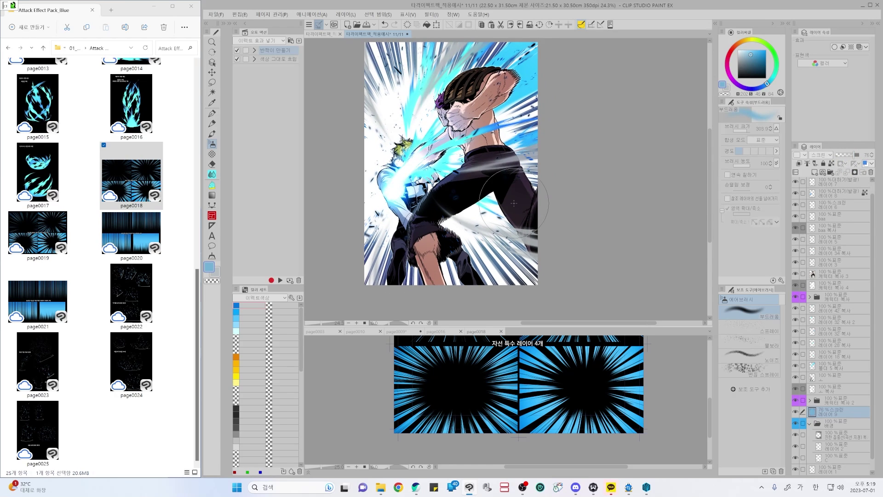
scroll(536, 216, up, 1)
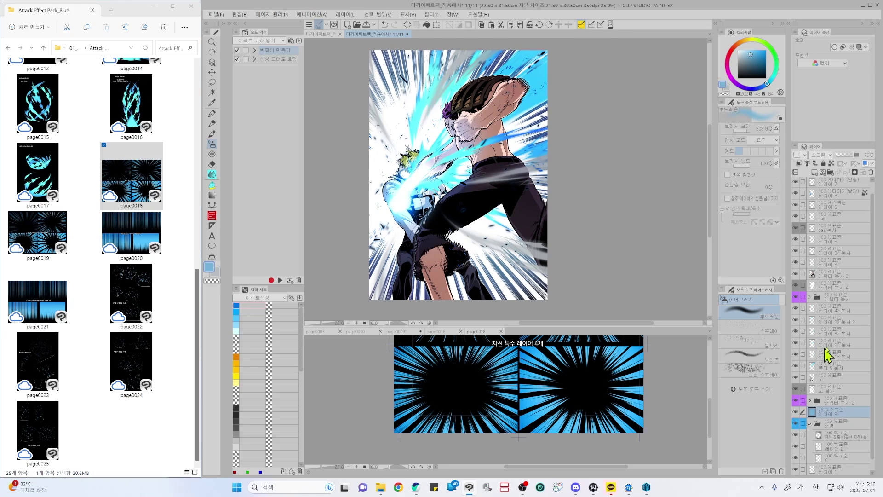
- Toggle effect copy 캐릭터 복사 4 to check it, and airbrush soft white around the upper character's front leg, undoing unwanted strokes
click(832, 286)
click(795, 285)
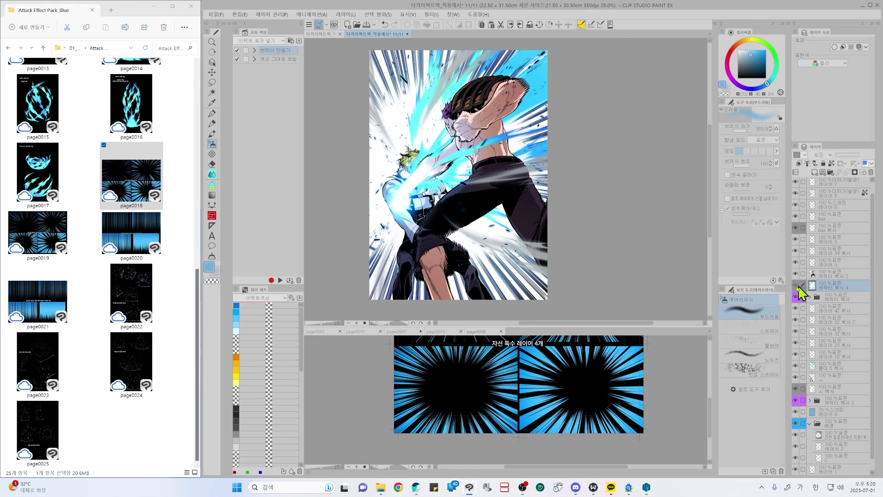
click(796, 286)
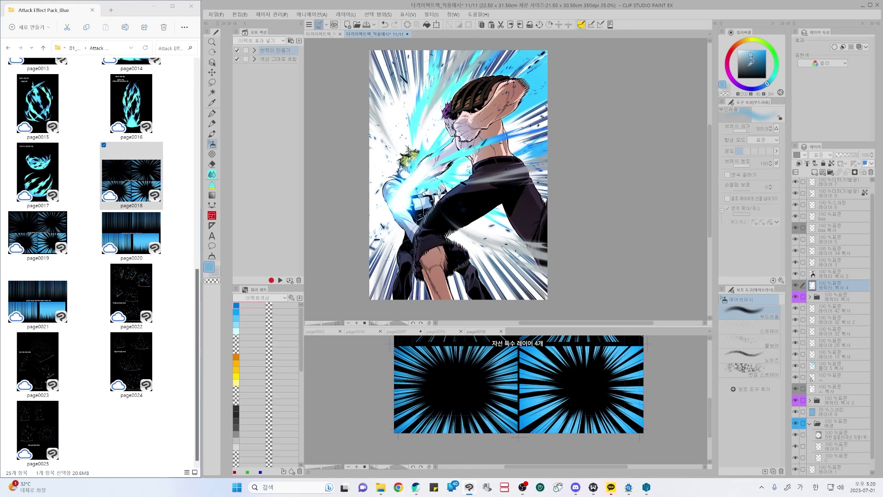
drag(749, 65, 737, 49)
drag(476, 157, 463, 162)
mouse_move(432, 199)
mouse_down()
mouse_move(420, 220)
mouse_move(430, 238)
mouse_up()
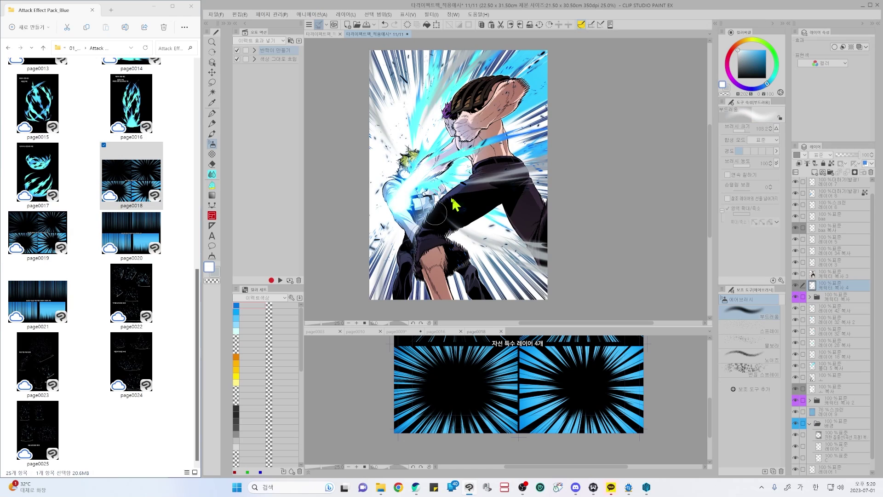
key(ctrl+z)
drag(436, 208, 418, 276)
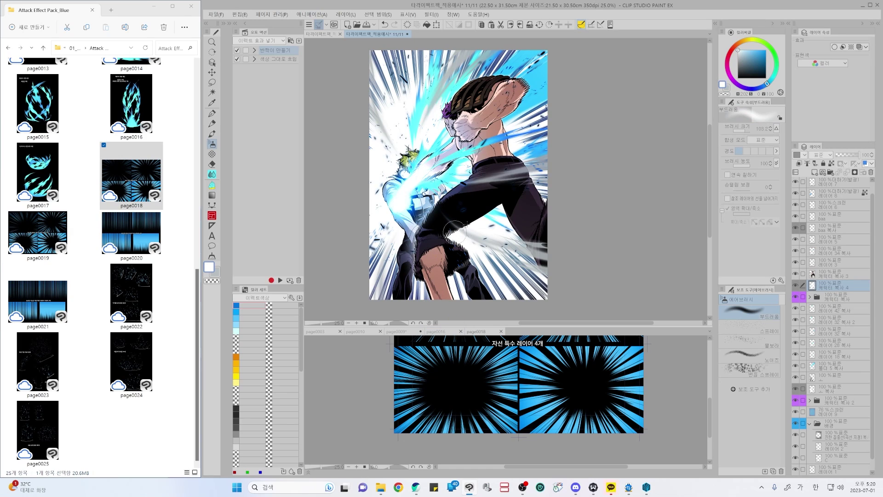
mouse_move(454, 233)
mouse_down()
mouse_move(460, 266)
mouse_move(444, 287)
mouse_up()
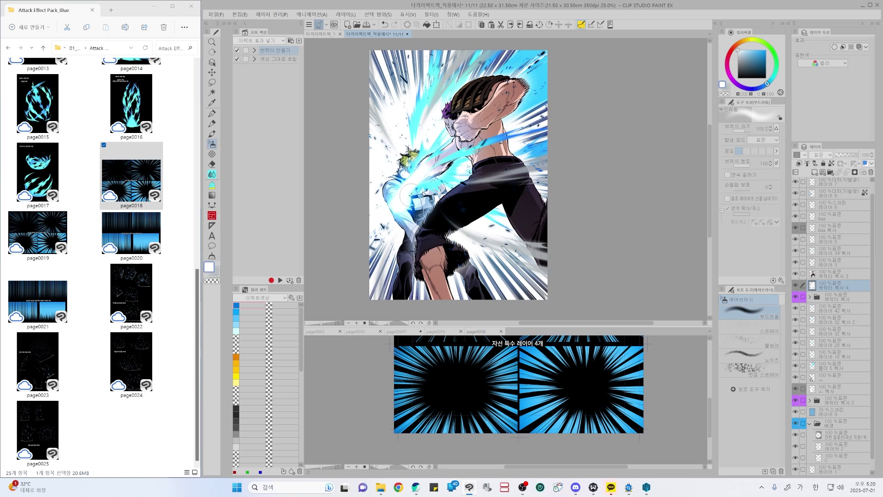
key(ctrl+z)
- Airbrush soft white around the lower character's legs on the effect copy layer above the 캐릭터 복사 2 folder
click(834, 390)
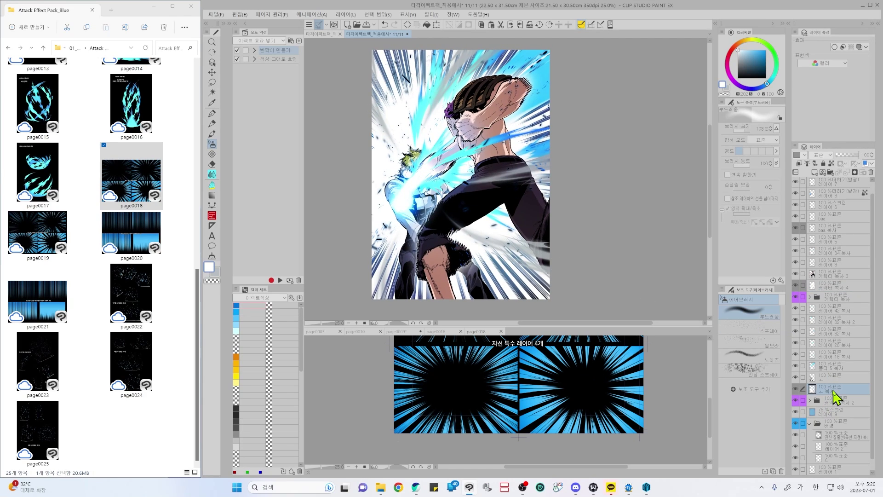
scroll(836, 340, down, 1)
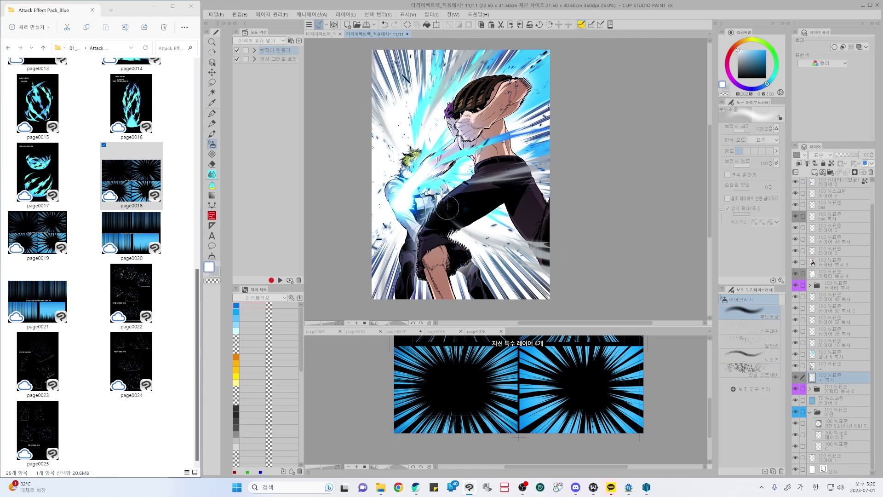
mouse_move(405, 247)
mouse_down()
mouse_move(400, 281)
mouse_move(429, 243)
mouse_move(460, 279)
mouse_move(495, 298)
mouse_up()
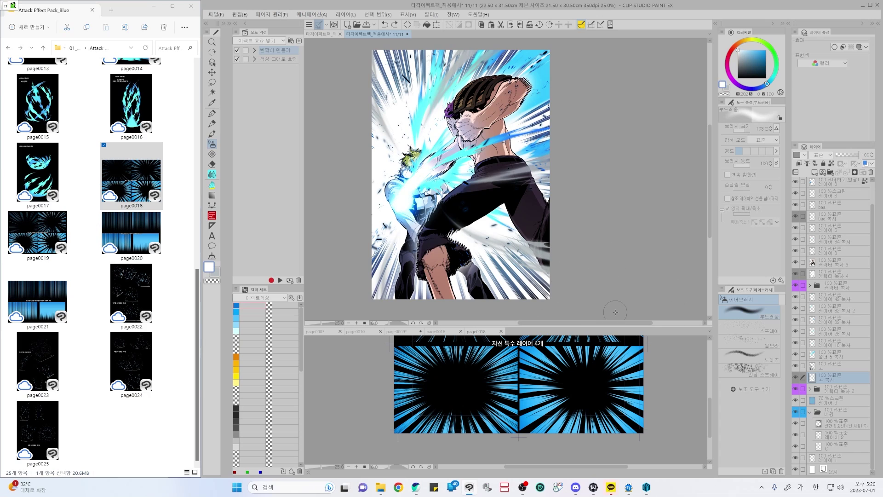
- Add a new raster layer above the baa layer and choose the rough airflow brush (거친흐름) with a gray colour
scroll(838, 363, up, 2)
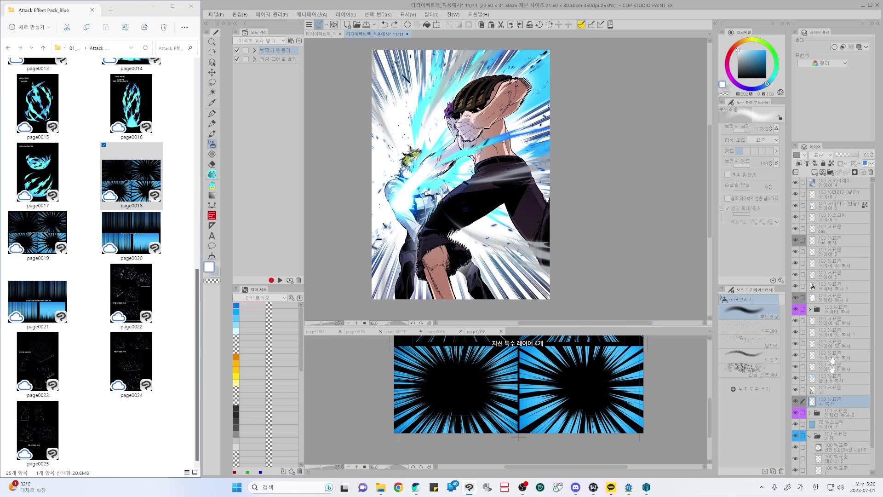
click(837, 230)
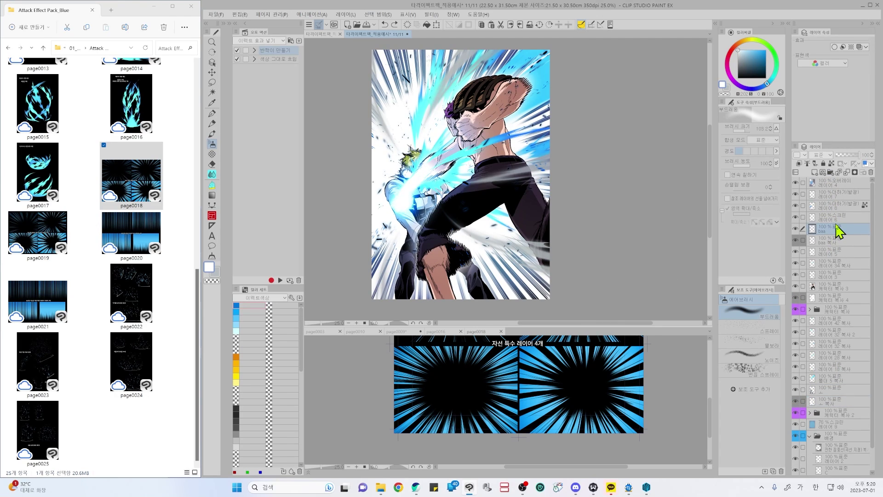
key(ctrl+shift+n)
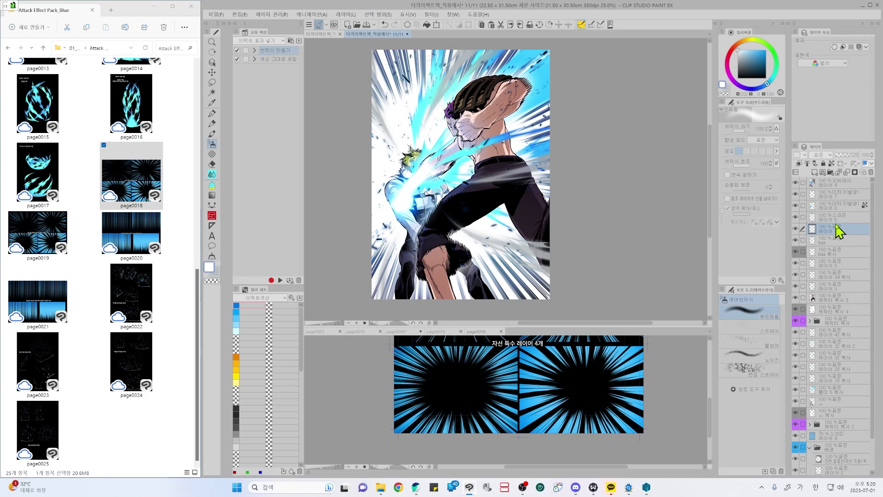
key(b)
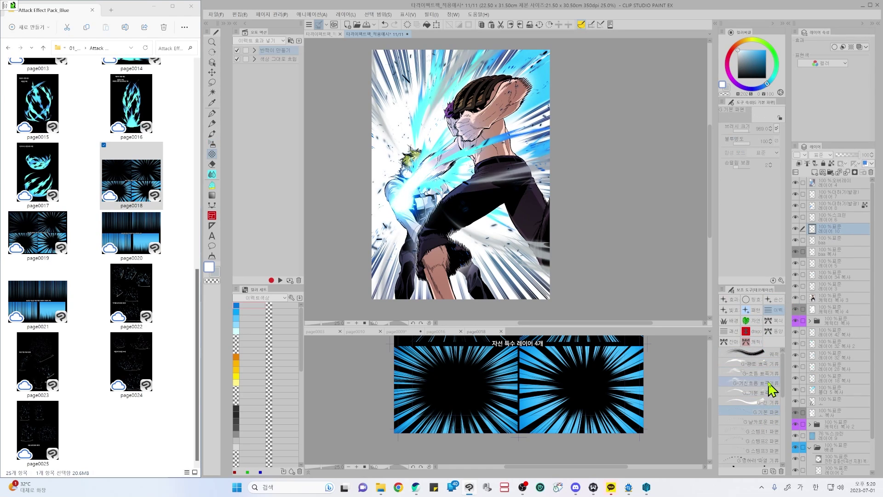
click(770, 382)
scroll(532, 194, down, 3)
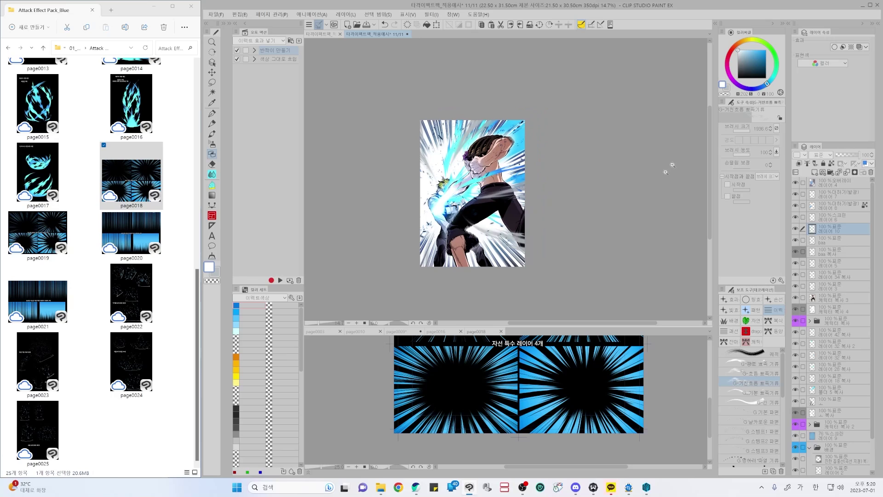
drag(748, 50, 727, 55)
scroll(551, 222, up, 2)
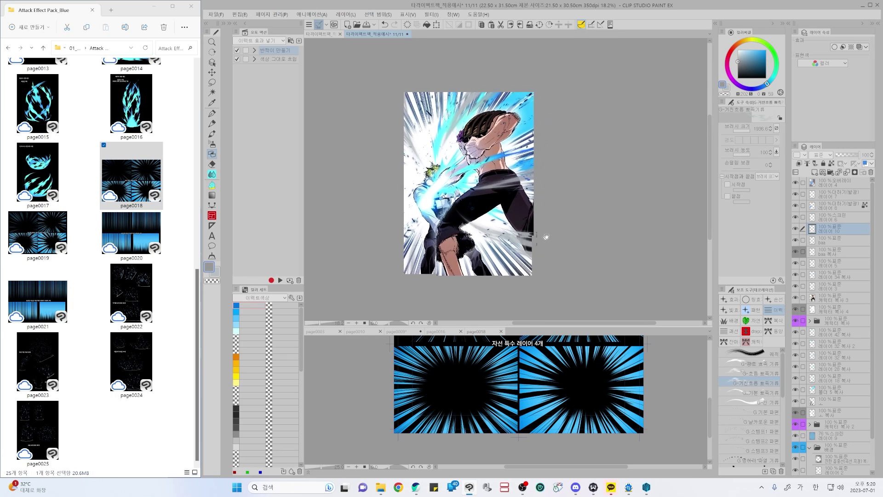
- Enlarge the rough airflow brush and try wide gray strokes across the bottom of the illustration
key(ctrl+z)
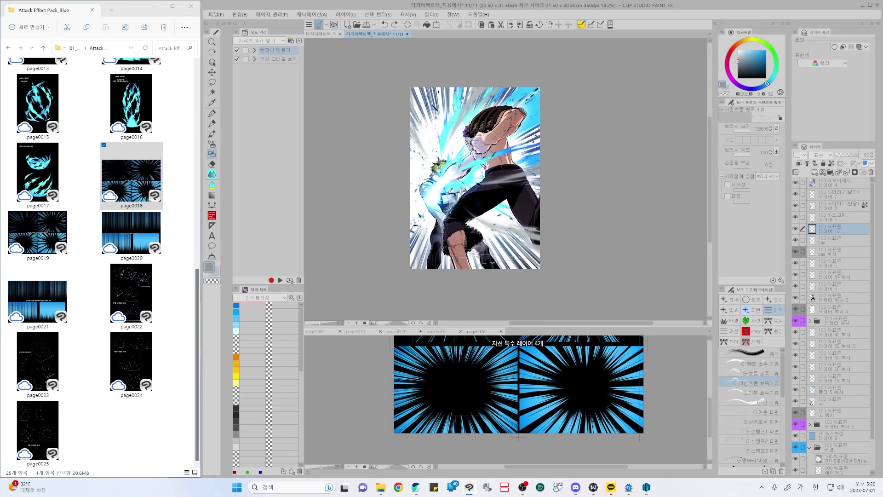
key(bracketright)
drag(385, 276, 629, 261)
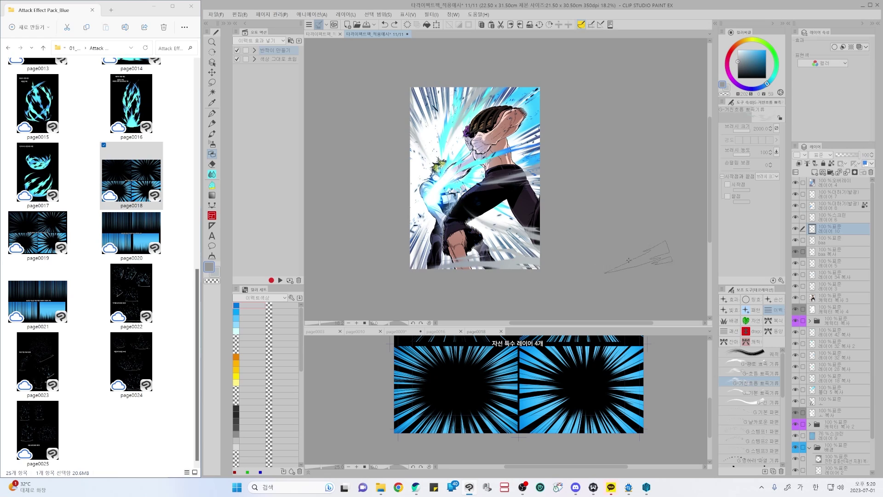
key(ctrl+z)
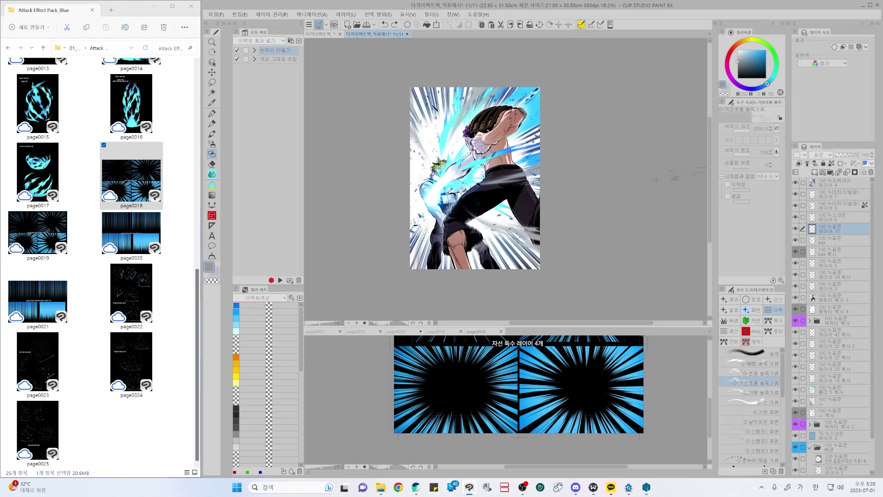
drag(366, 266, 601, 251)
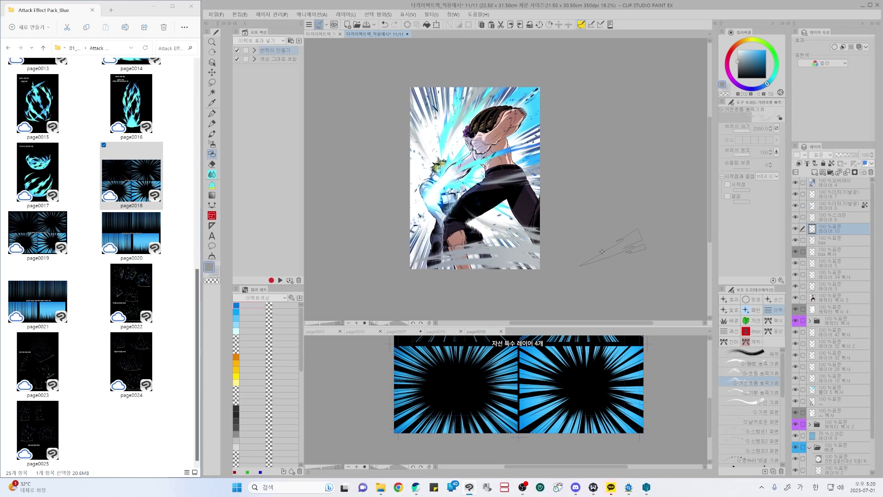
- Show the brush tip thickness among the rough airflow brush's tool properties and reduce it to about 50
click(781, 281)
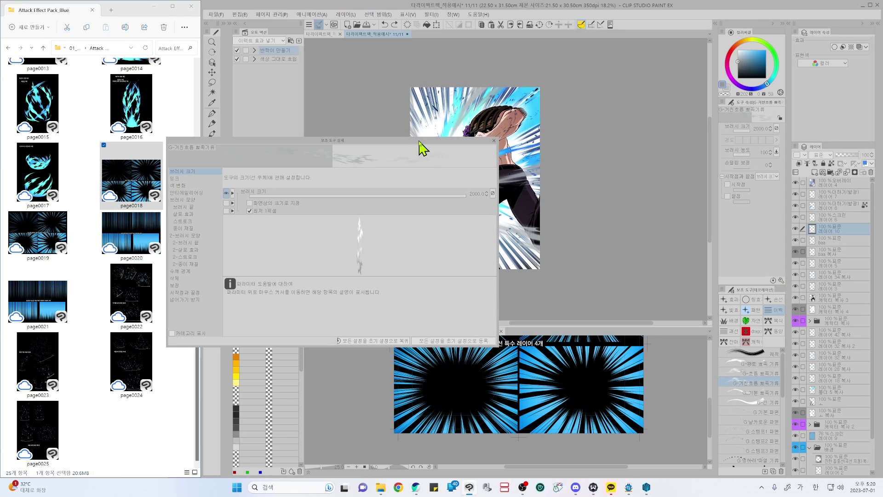
drag(418, 147, 473, 141)
click(239, 199)
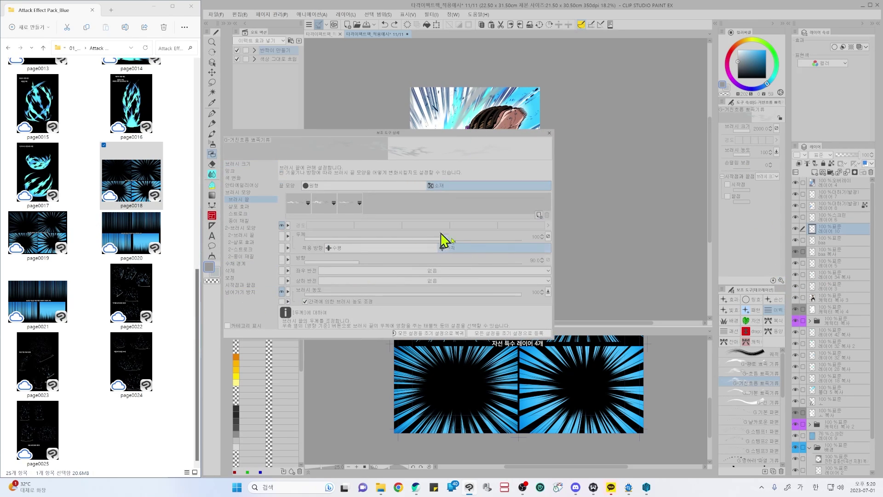
click(282, 236)
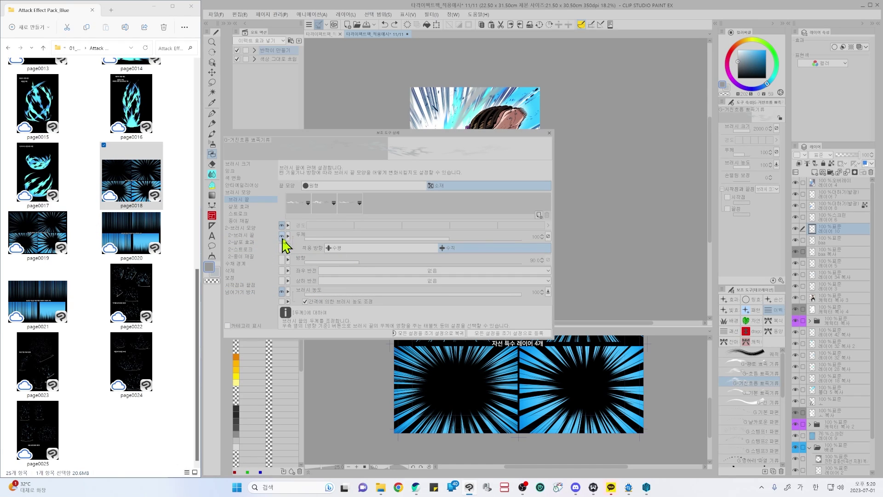
click(549, 133)
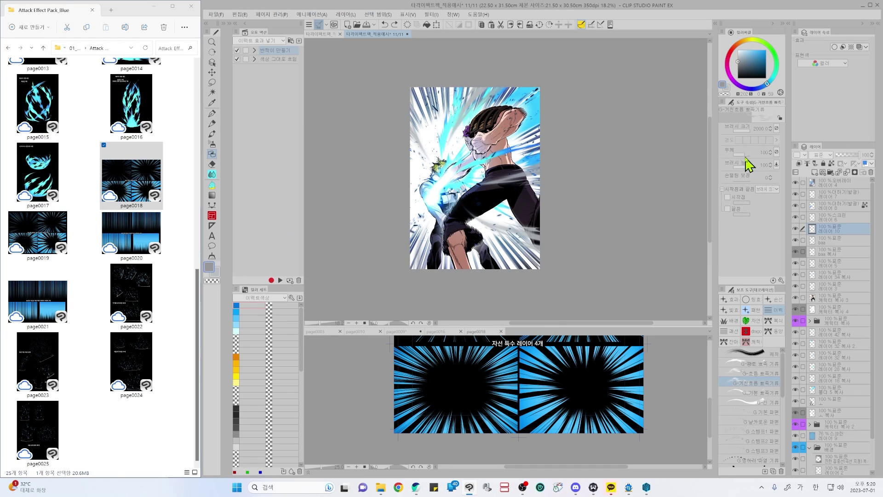
click(743, 151)
drag(743, 155, 736, 167)
- Paint gray dust along the illustration's bottom edge with the rough and smoother airflow brushes, undoing unwanted strokes
drag(400, 271, 634, 246)
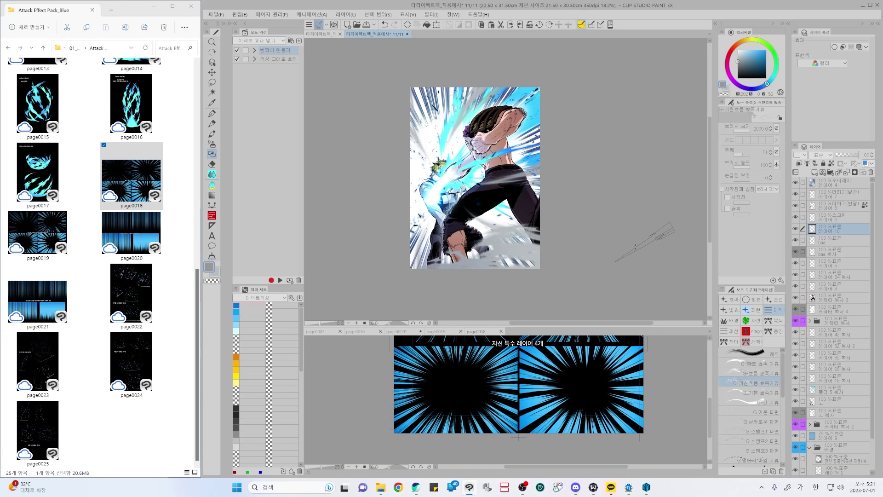
click(766, 373)
drag(403, 264, 644, 255)
click(742, 154)
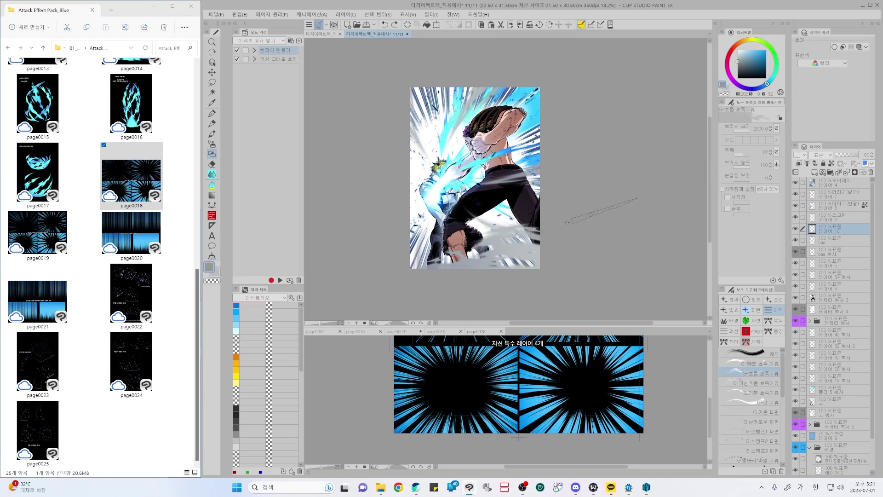
drag(457, 254, 653, 232)
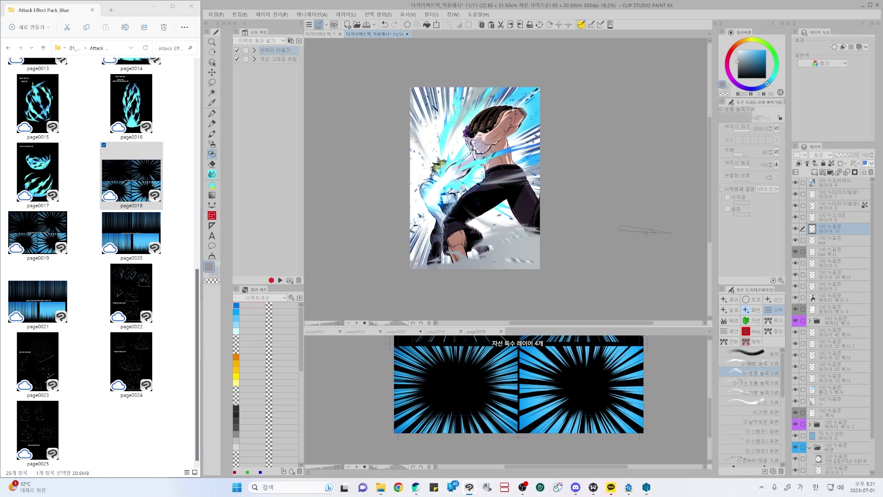
drag(407, 262, 653, 213)
key(ctrl+z)
key(ctrl+z)
- Change the main drawing colour to a dark gray and the secondary colour to a dark blue-gray for the smoke
drag(741, 63, 725, 66)
key(slash)
key(alt+Delete)
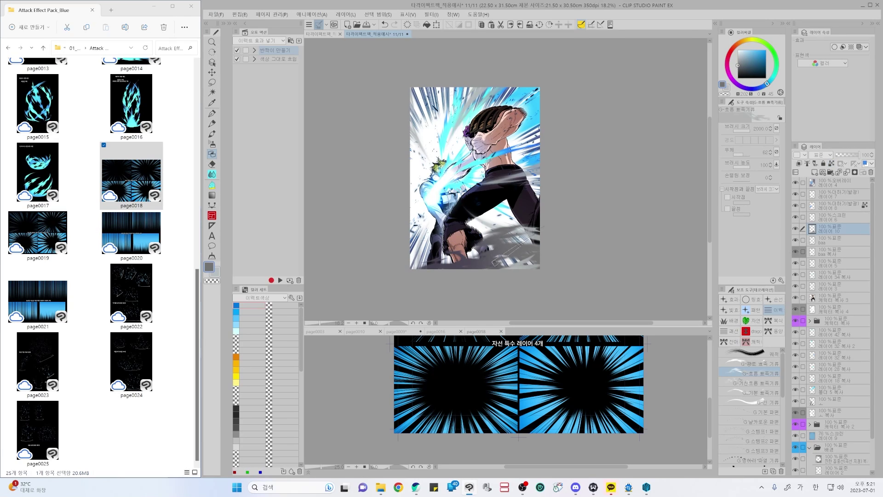
key(ctrl+z)
alt+click(481, 262)
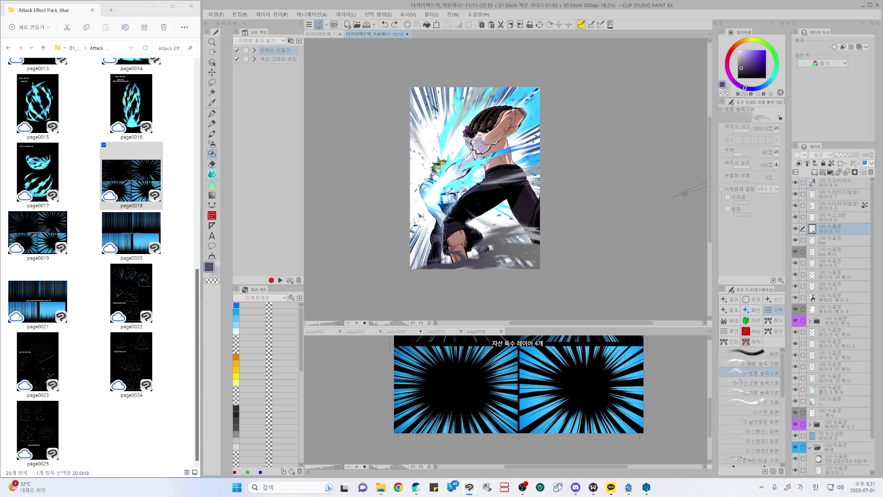
click(726, 88)
click(742, 63)
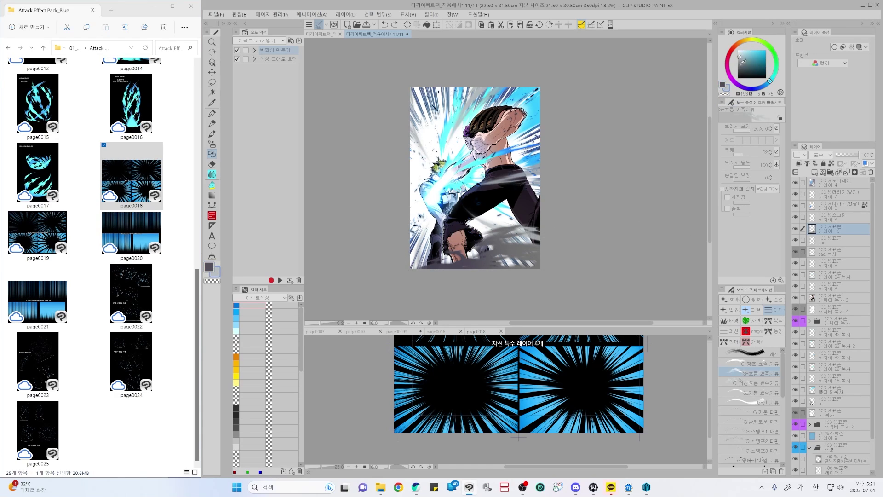
click(741, 68)
- Try wide dark smoke strokes across the characters' legs and the lower part of the illustration
drag(494, 198, 661, 151)
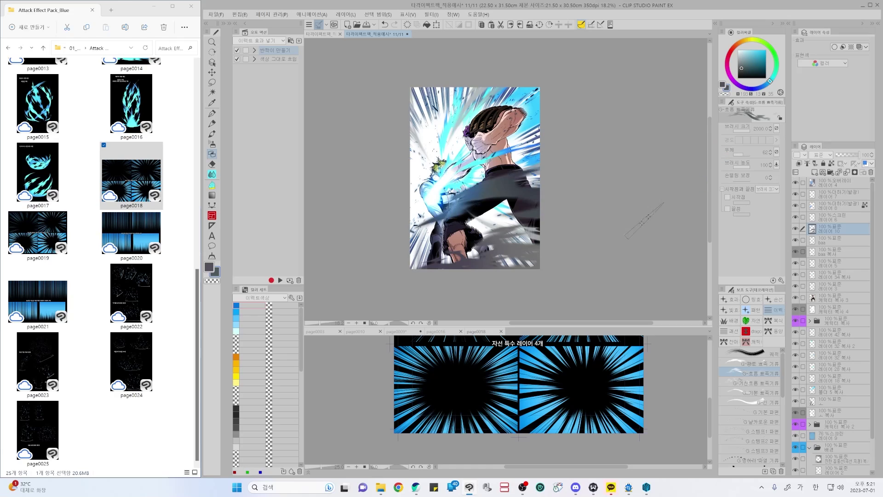
key(ctrl+z)
drag(331, 279, 619, 238)
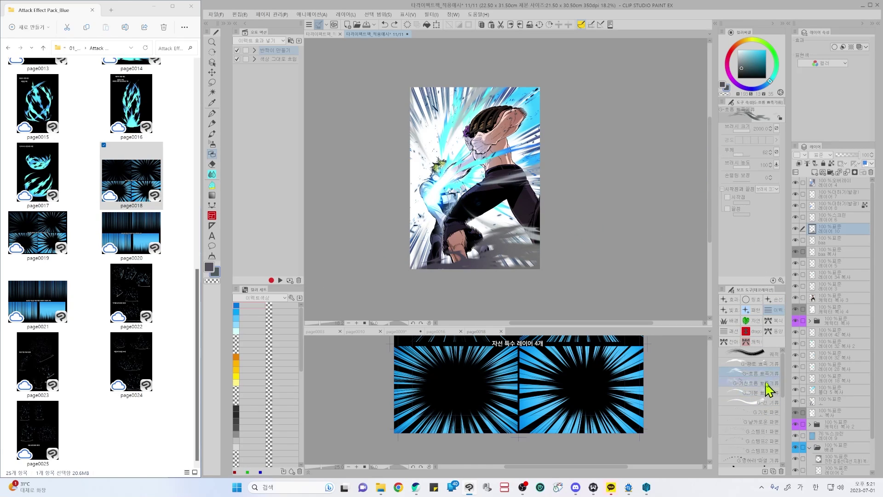
- Try dark smoke strokes with the rough airflow brush across the upper background of the illustration
click(757, 382)
mouse_move(392, 140)
mouse_down()
mouse_move(405, 105)
mouse_move(584, 53)
mouse_up()
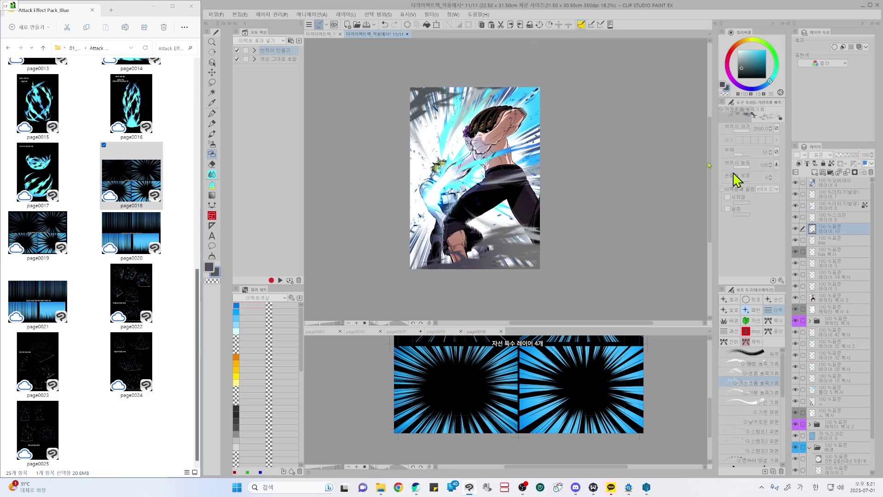
key(ctrl+z)
key(ctrl+z)
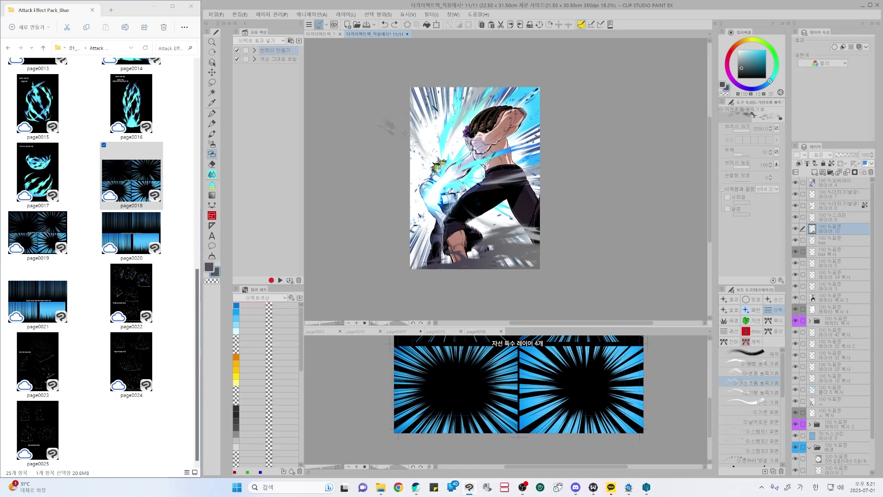
drag(371, 166, 625, 54)
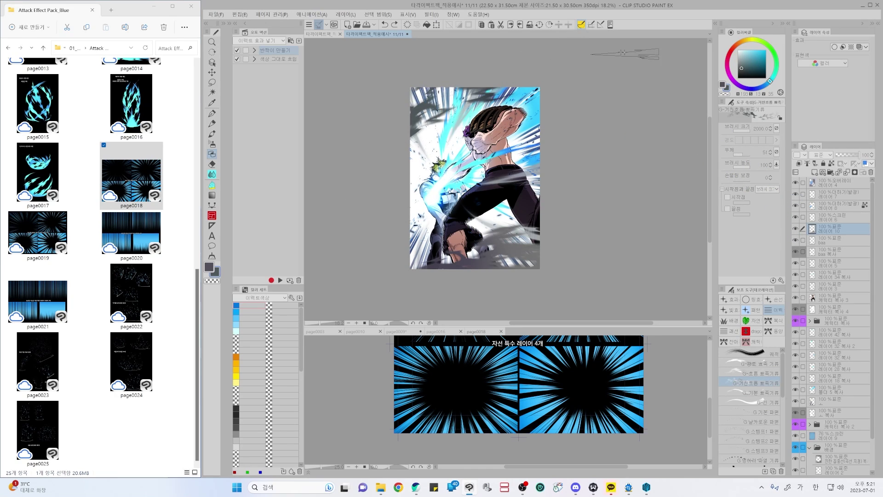
drag(359, 133, 600, 39)
key(ctrl+z)
key(ctrl+z)
- Paint dark smoke along the ground and across the upper character's legs with a broader airflow brush, undoing unwanted strokes
click(776, 364)
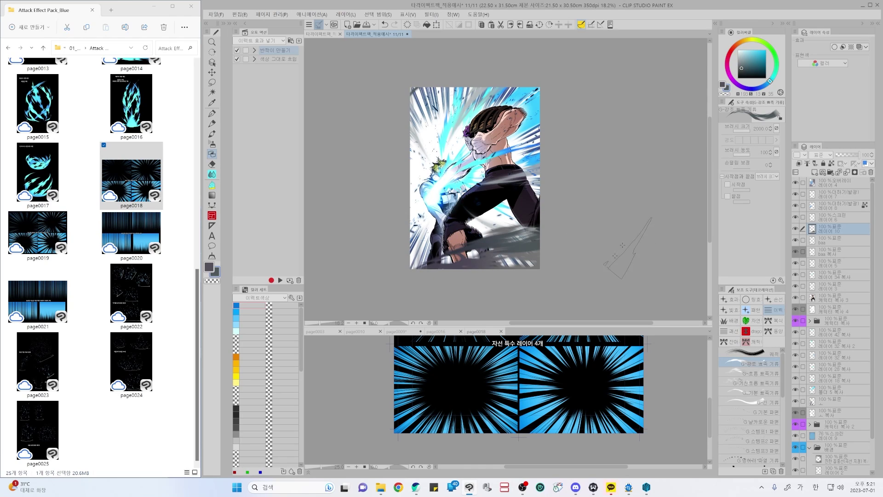
drag(432, 270, 580, 258)
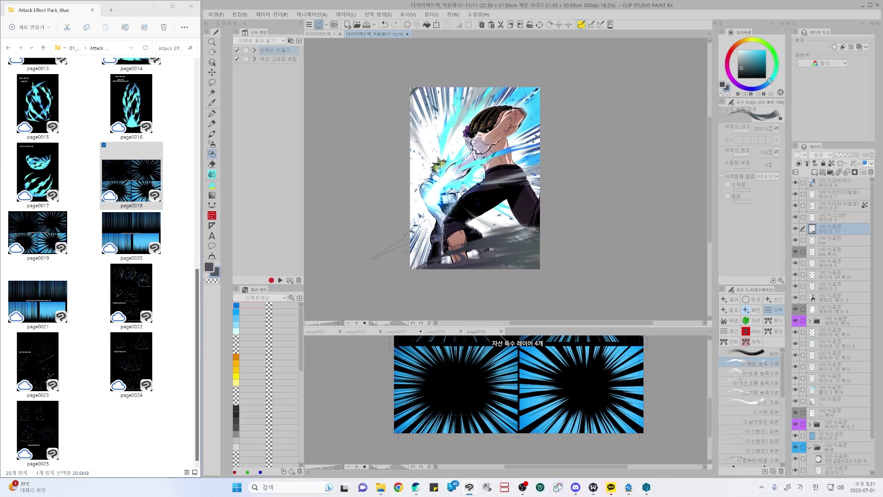
drag(414, 248, 506, 193)
key(ctrl+z)
click(776, 152)
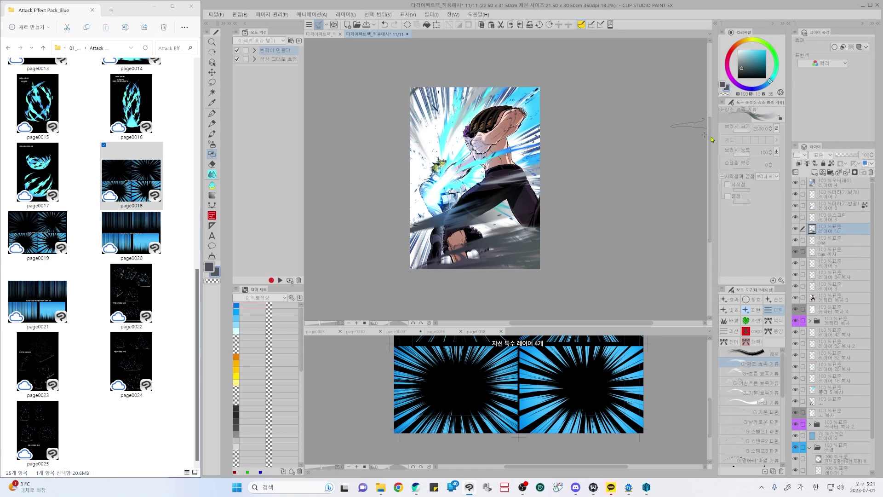
key(ctrl+z)
drag(396, 243, 612, 180)
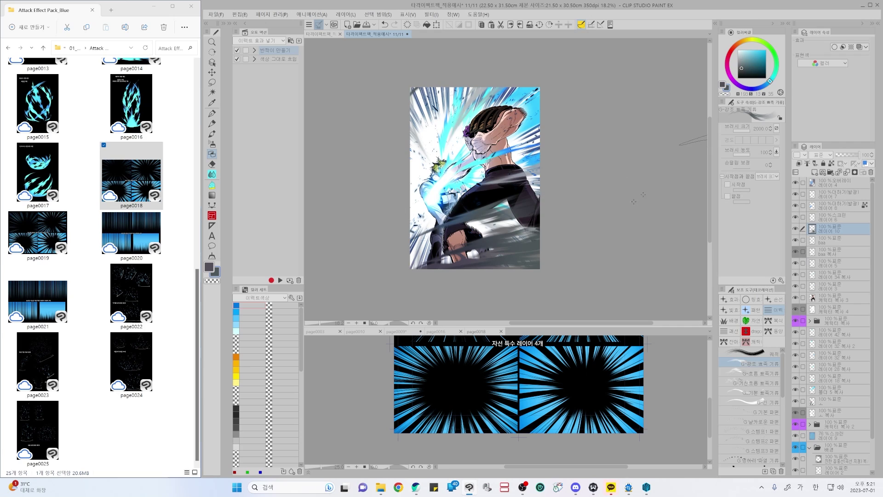
- Soften the dark smoke over the upper character's legs and around the feet with an enlarged soft eraser, undoing unwanted erasing
key(e)
scroll(584, 229, up, 1)
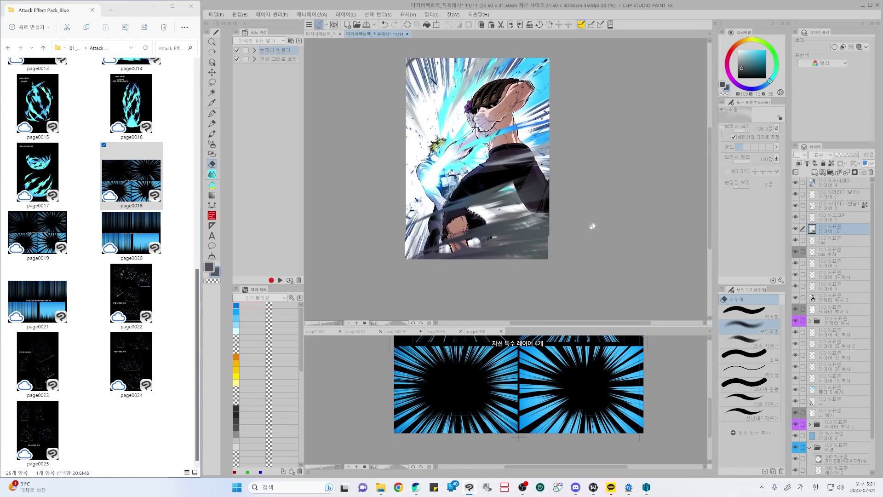
scroll(524, 248, up, 2)
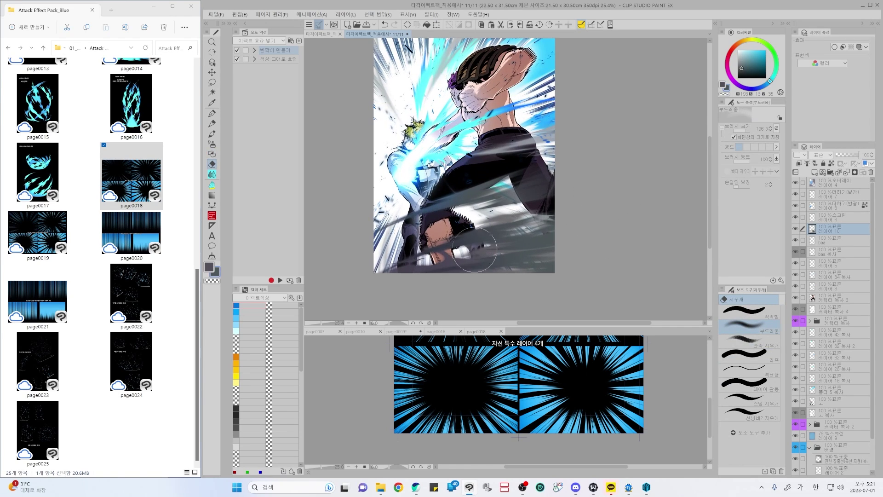
key(bracketright)
key(bracketright)
key(bracketright)
key(bracketright)
mouse_move(399, 223)
mouse_down()
mouse_move(435, 202)
mouse_move(611, 164)
mouse_up()
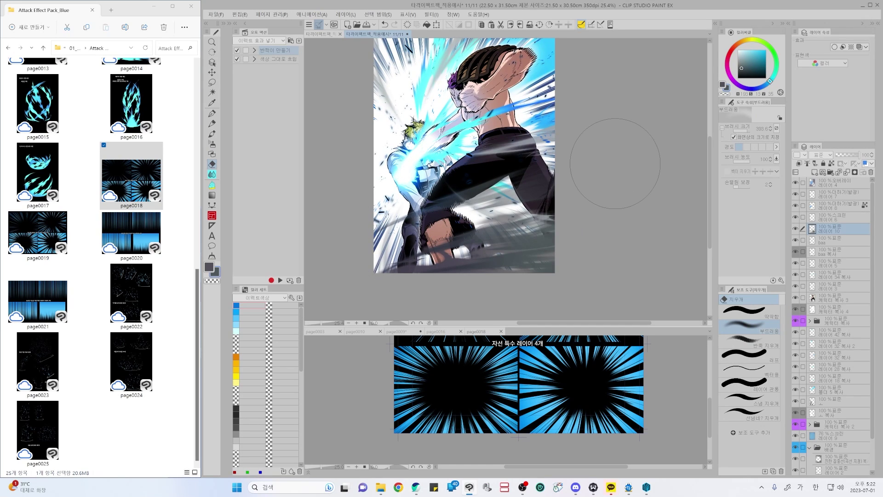
drag(400, 253, 605, 177)
key(ctrl+z)
scroll(465, 221, up, 2)
scroll(517, 221, down, 1)
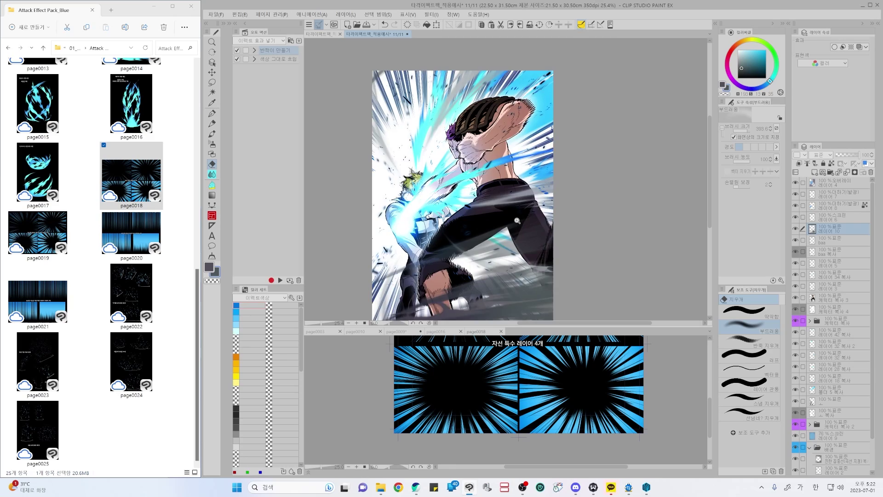
scroll(517, 221, down, 1)
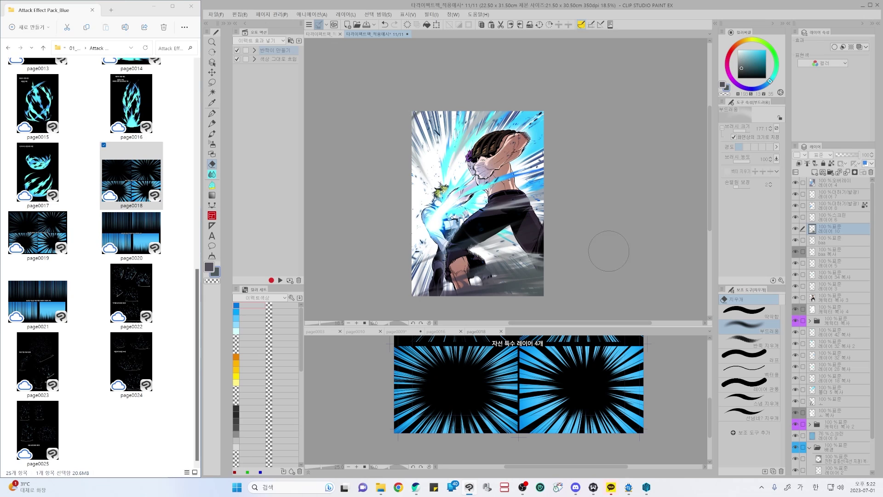
scroll(548, 267, up, 2)
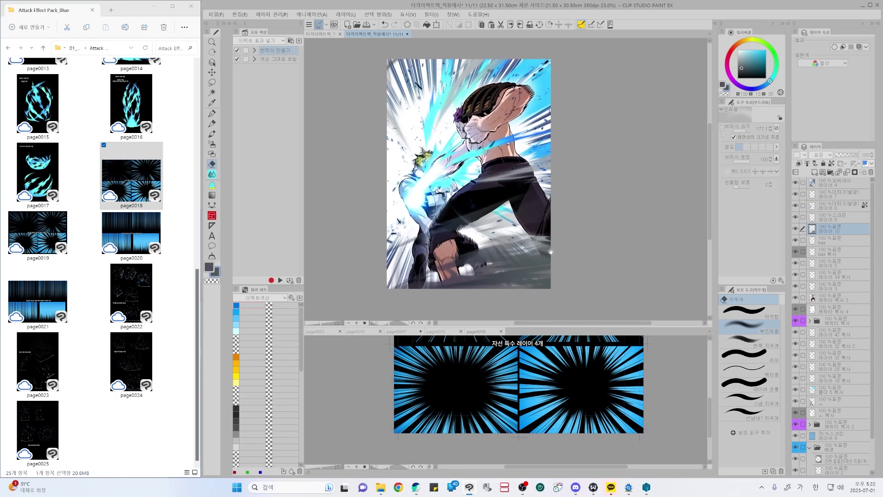
- Apply a very dark blue foreground-to-transparent gradient over the upper part of the illustration on the Screen-mode layer
key(p)
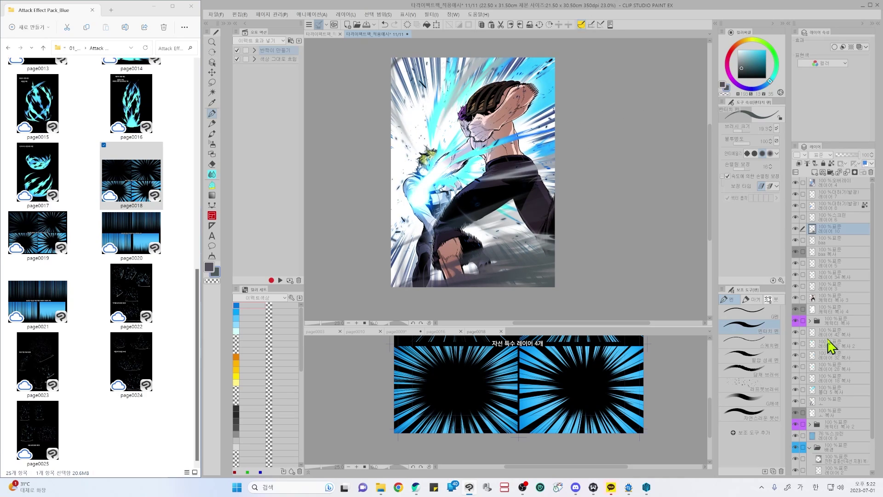
drag(609, 111, 593, 128)
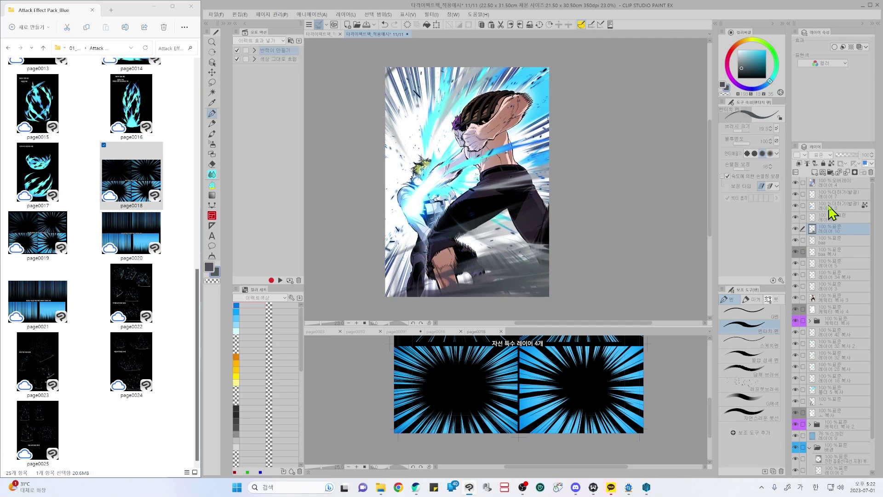
click(832, 218)
key(g)
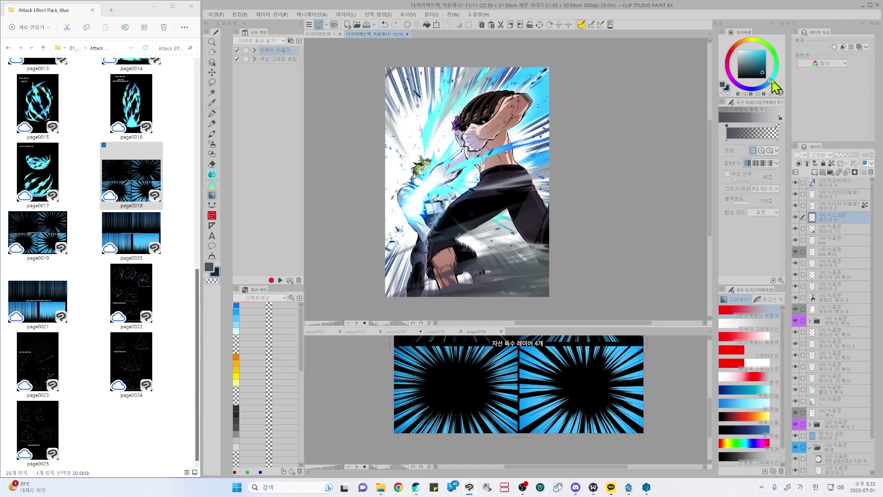
click(767, 84)
click(762, 72)
drag(450, 92, 450, 159)
drag(449, 227, 449, 226)
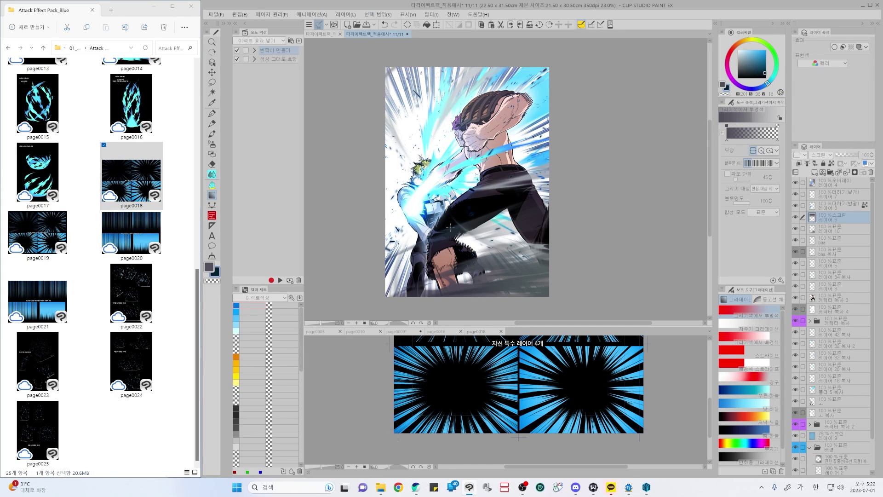
- Try longer downward and upward gradients on the Screen-mode layer, undo them, and keep the gradient over the upper part
key(ctrl+z)
drag(443, 98, 453, 223)
key(ctrl+z)
drag(452, 246, 456, 221)
key(ctrl+z)
key(ctrl+z)
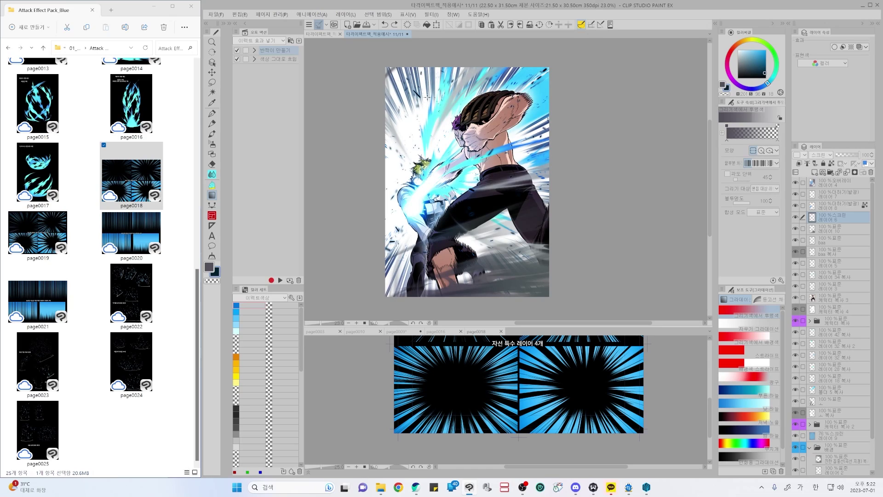
key(ctrl+y)
key(ctrl+z)
key(ctrl+y)
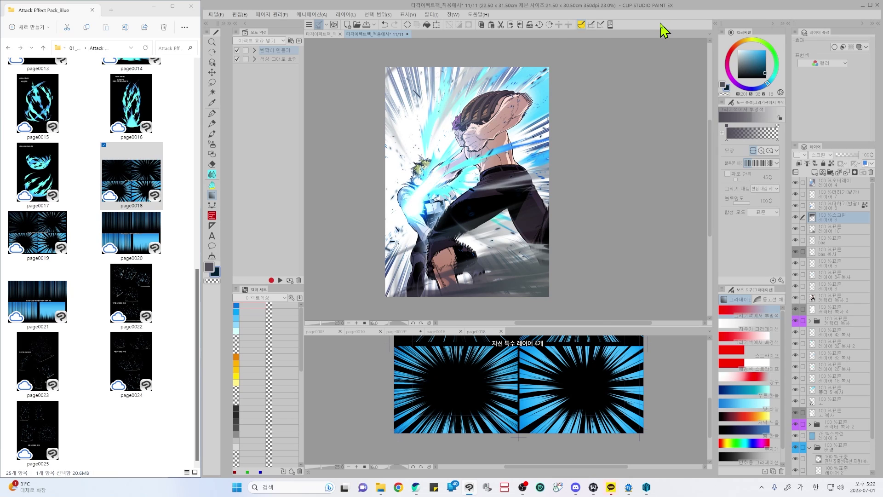
- Try another dark blue gradient across the illustration on the Screen-mode layer and undo it
key(ctrl+plus)
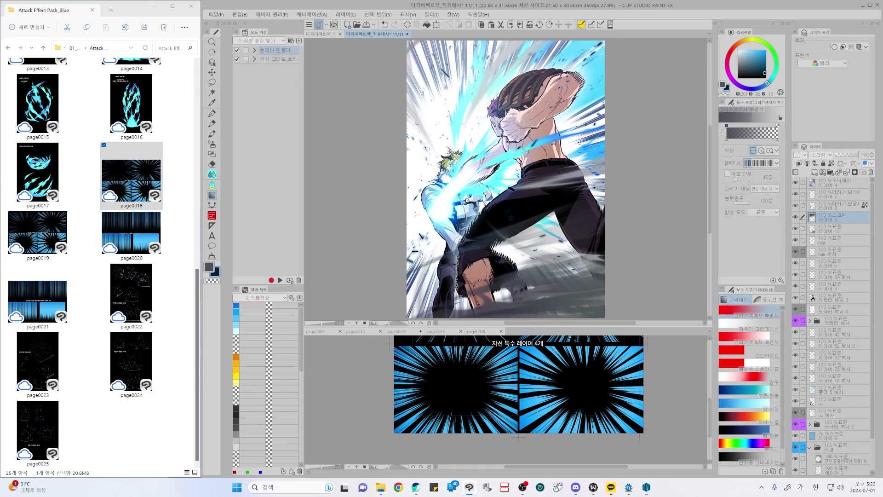
drag(559, 138, 551, 138)
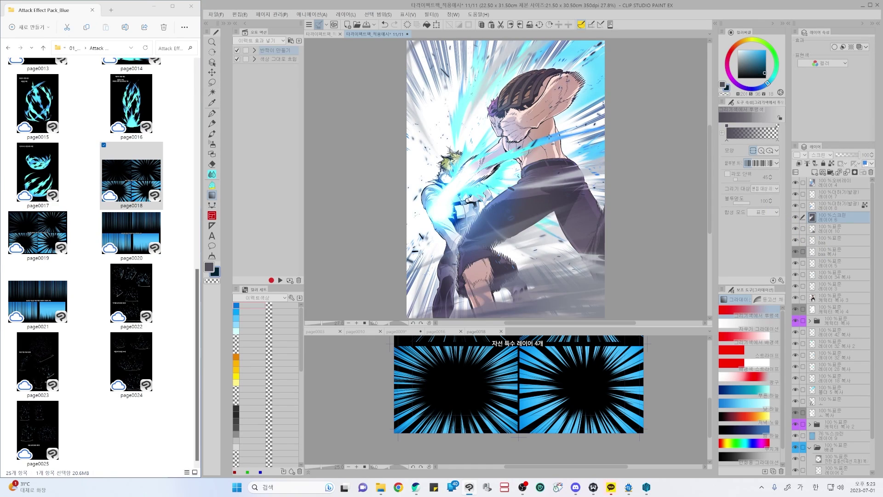
key(ctrl+z)
- Identify the layers over the upper character's back, hide the four topmost effect layers, and select the layer 레이어 34 복사
key(o)
drag(547, 140, 550, 142)
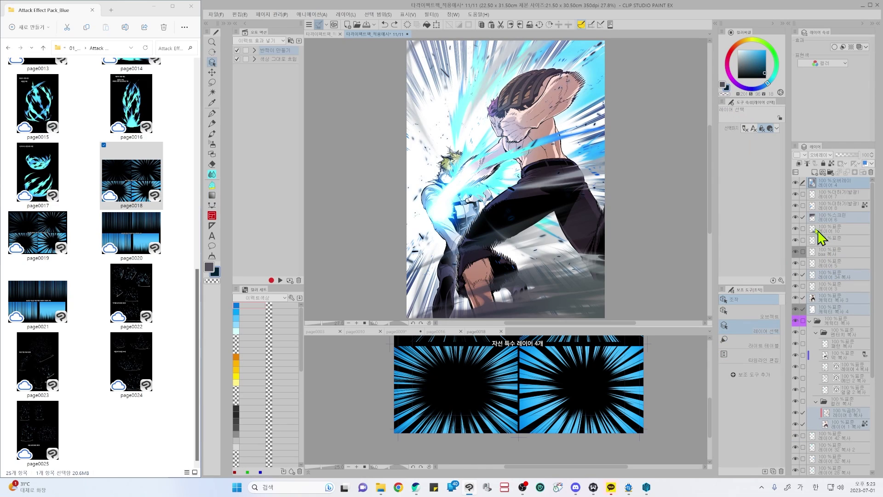
drag(795, 182, 795, 218)
click(833, 275)
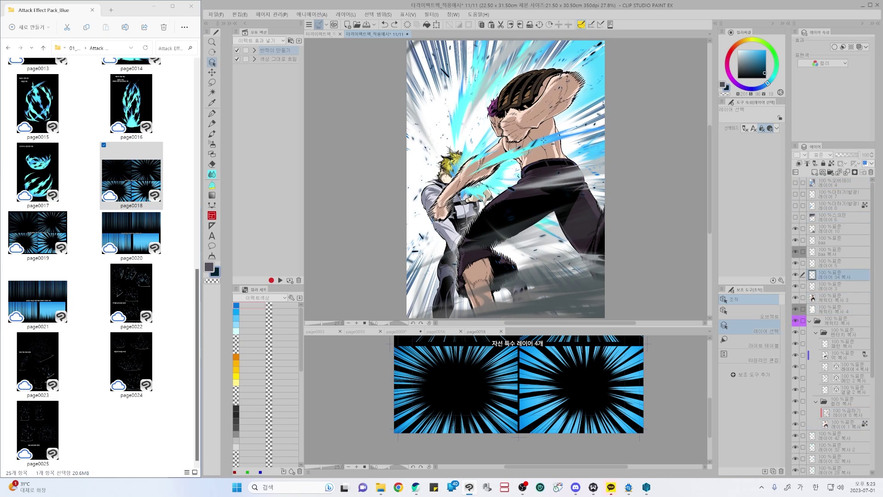
- Compare the illustration with the layer 레이어 34 복사 hidden and shown, and set its blending mode to Pin Light (핀 라이트)
click(796, 274)
click(796, 274)
click(796, 274)
click(795, 274)
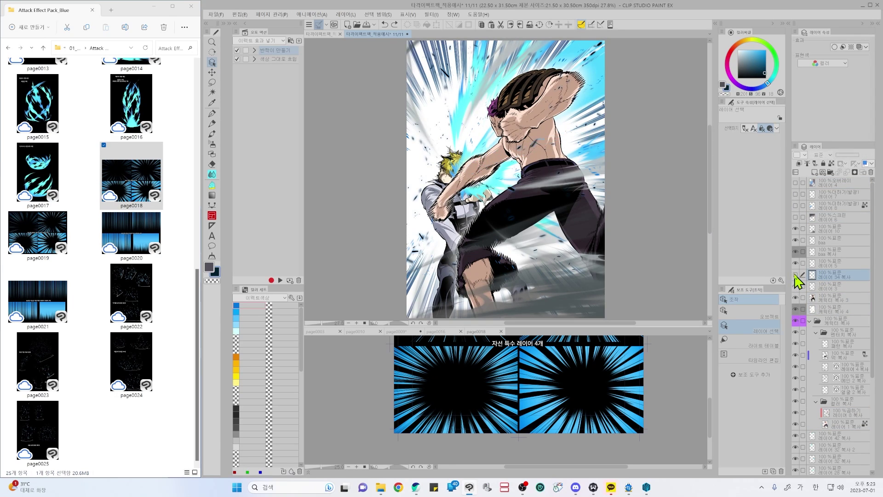
click(795, 275)
click(795, 274)
click(795, 274)
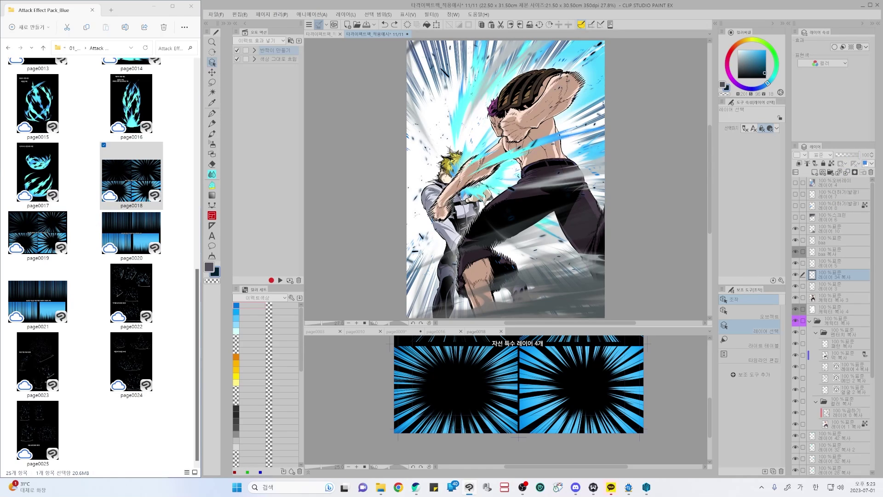
click(831, 155)
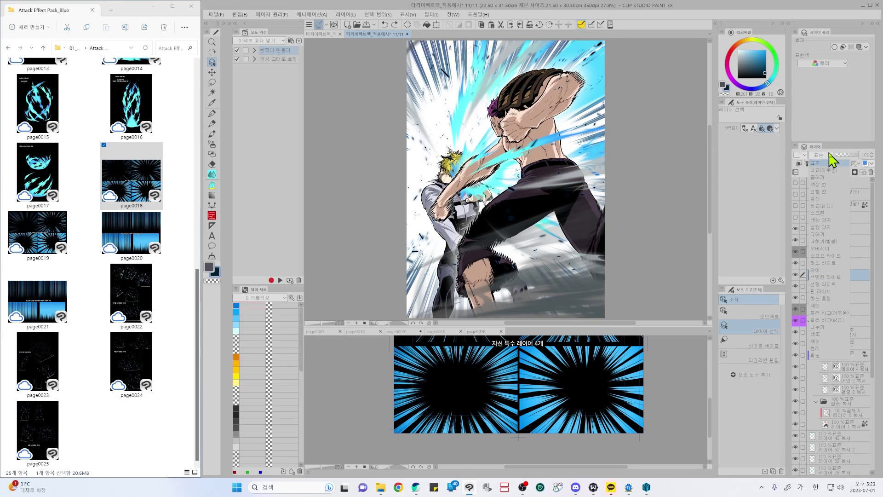
click(842, 291)
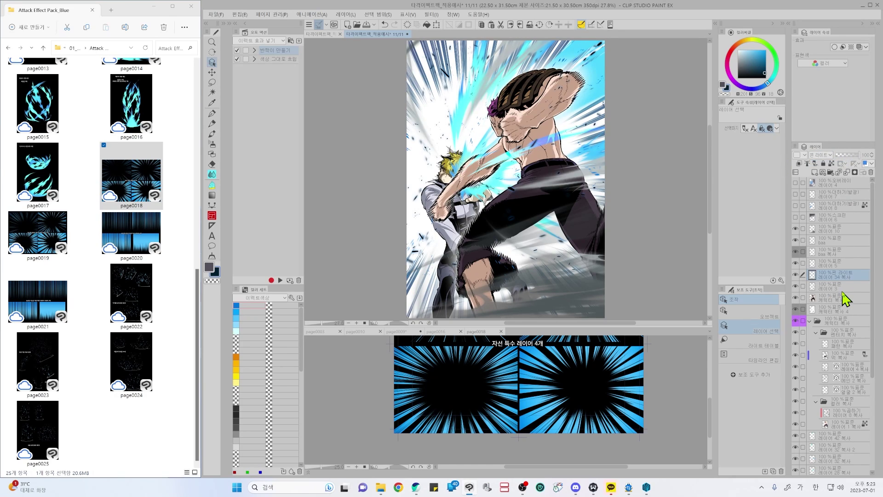